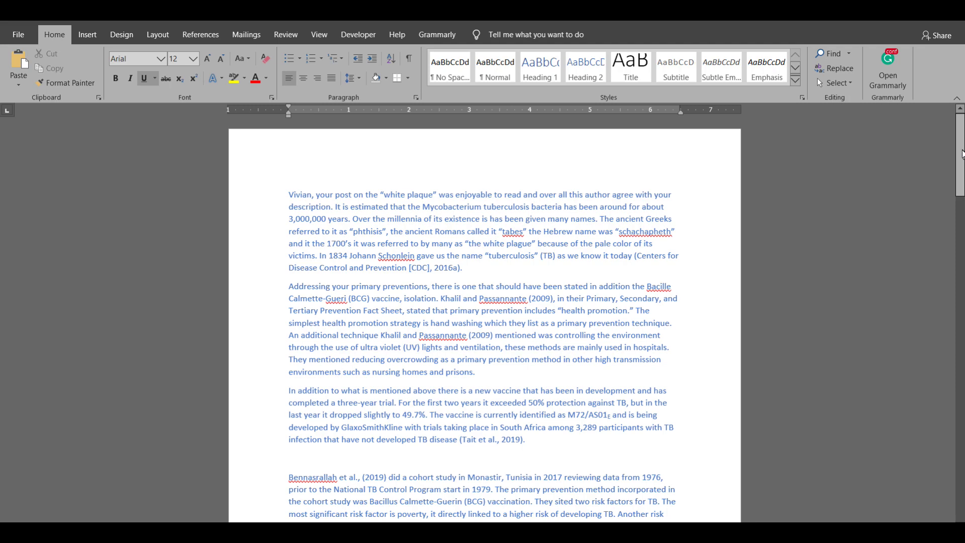
Step: Select and copy the entire text of the tuberculosis discussion response, including its references
mouse_move(961, 146)
left_mouse_down()
mouse_move(958, 426)
mouse_move(958, 146)
left_mouse_up()
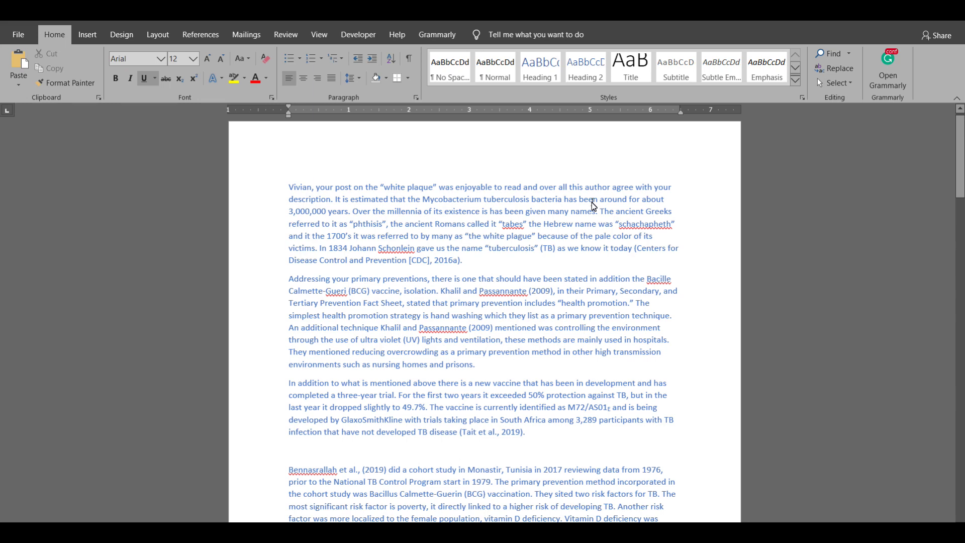
left_click(535, 179)
key("ctrl+a")
key("ctrl+c")
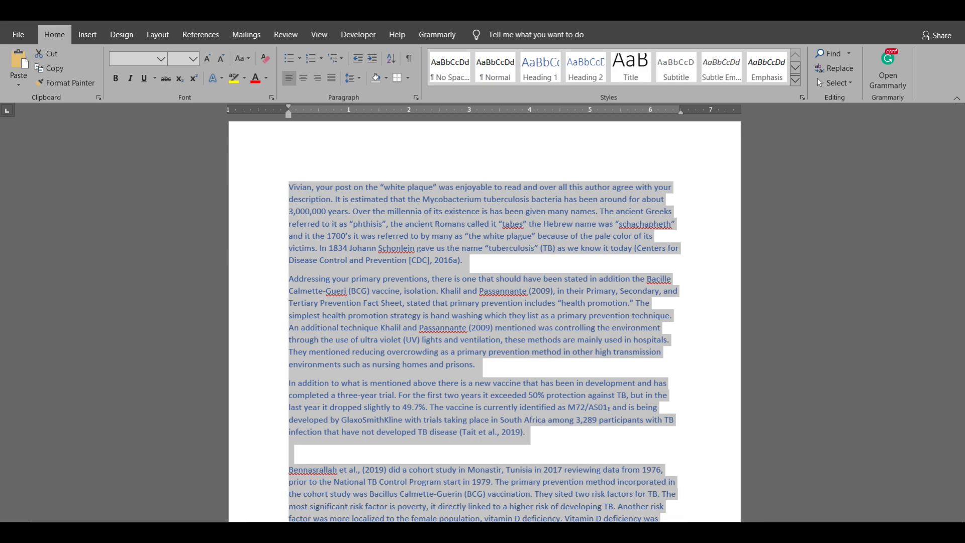
Step: Switch to the Blackboard discussion thread and start a reply to the classmate's post in the full-screen message editor
key("alt+Tab")
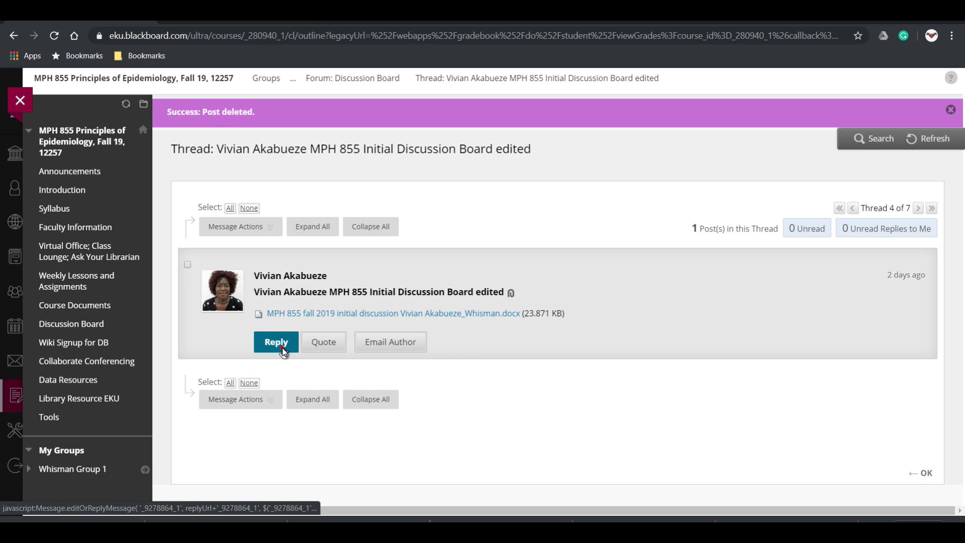
left_click(282, 348)
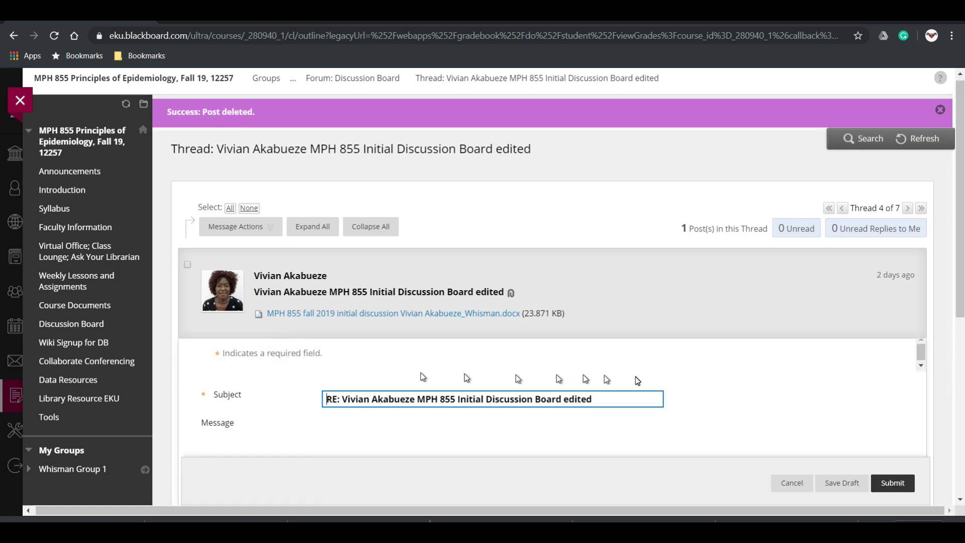
scroll(774, 400, "down", 2)
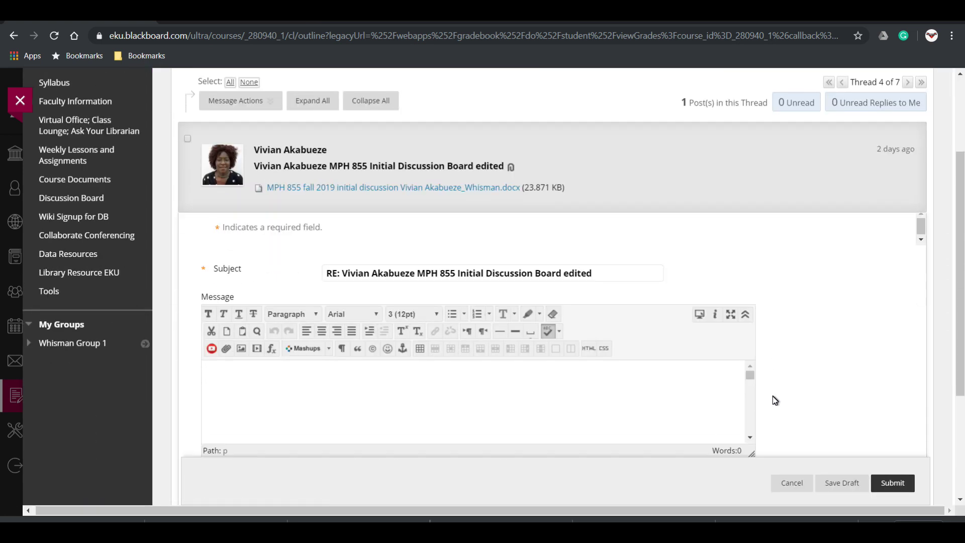
left_click(731, 315)
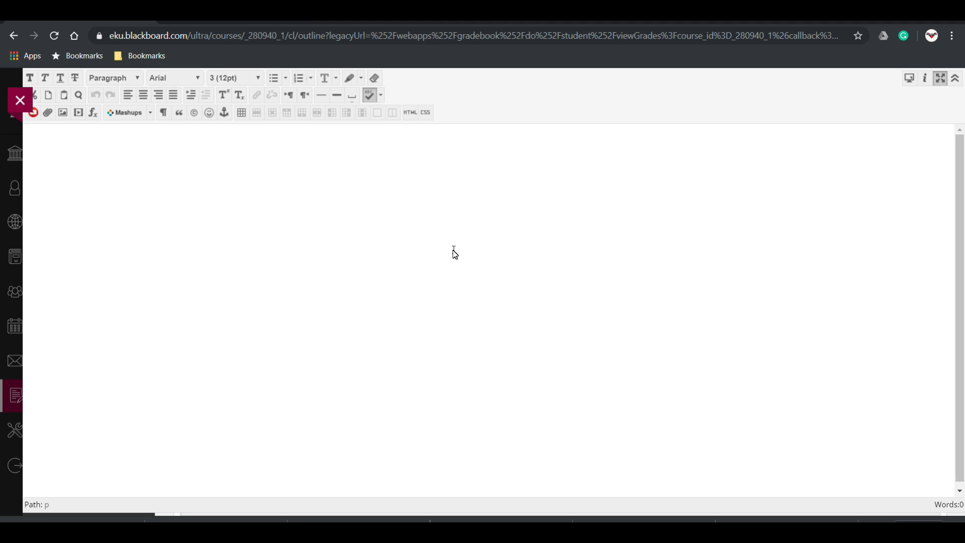
Step: Paste the copied response text into the reply's message body
key("ctrl+v")
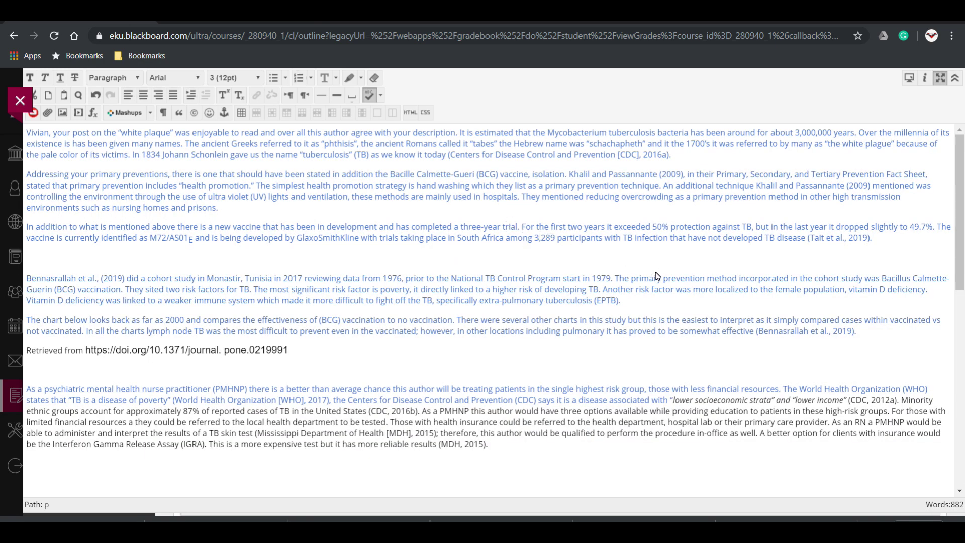
left_click_drag(960, 184, 934, 203)
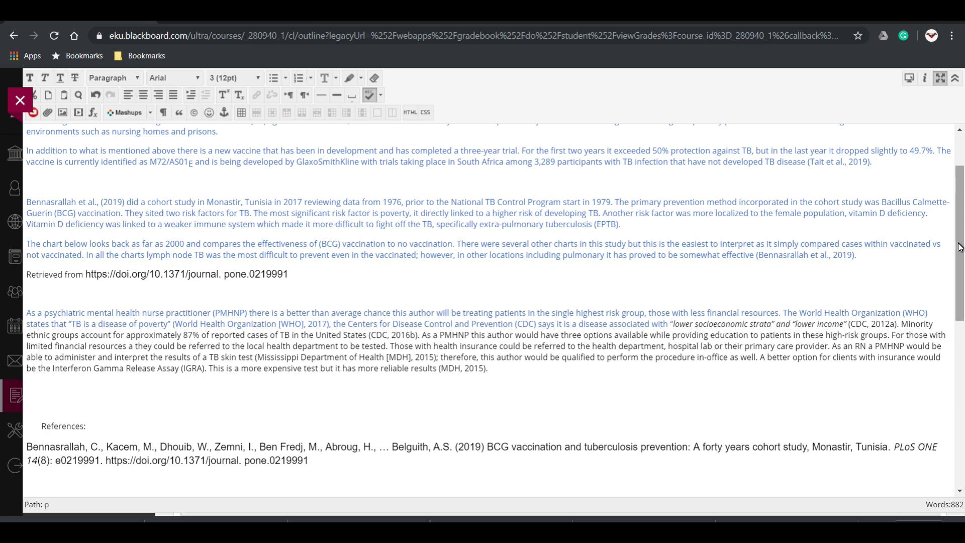
left_click_drag(960, 247, 958, 189)
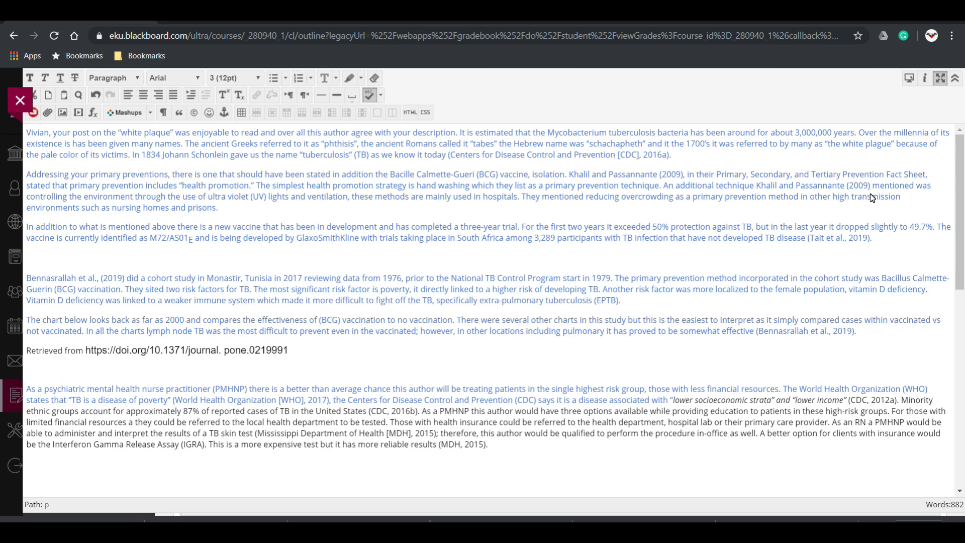
Step: Remove the formatting from the entire reply text
key("ctrl+a")
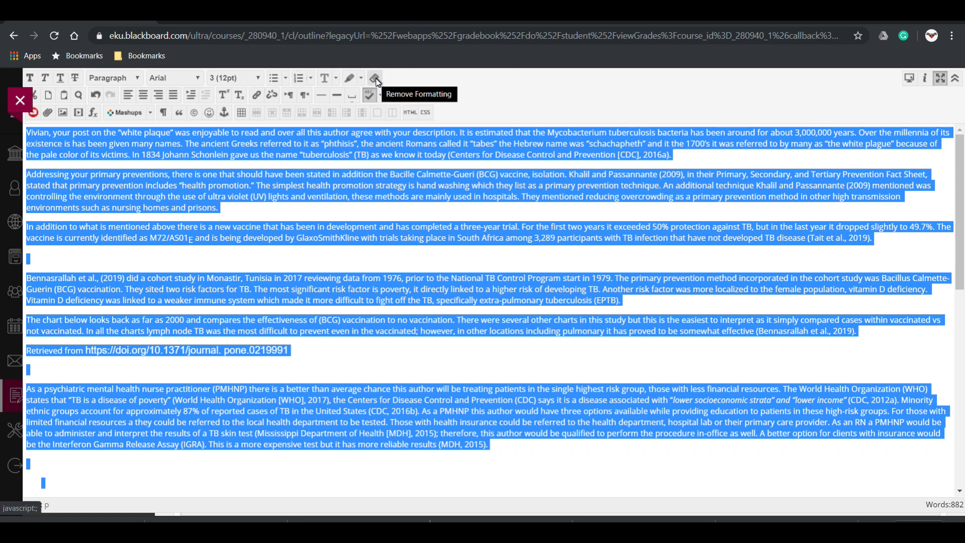
left_click(375, 78)
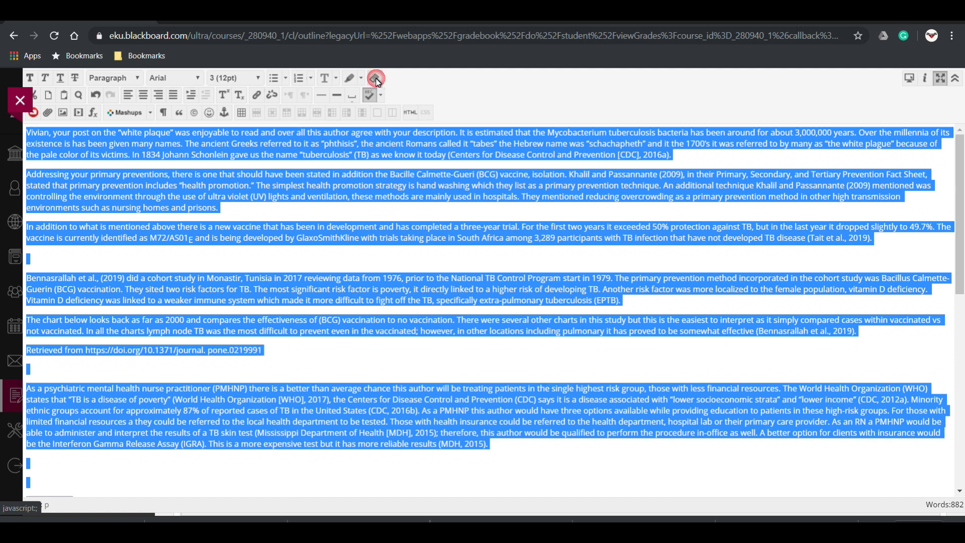
left_click(378, 83)
left_click(378, 83)
left_click(378, 82)
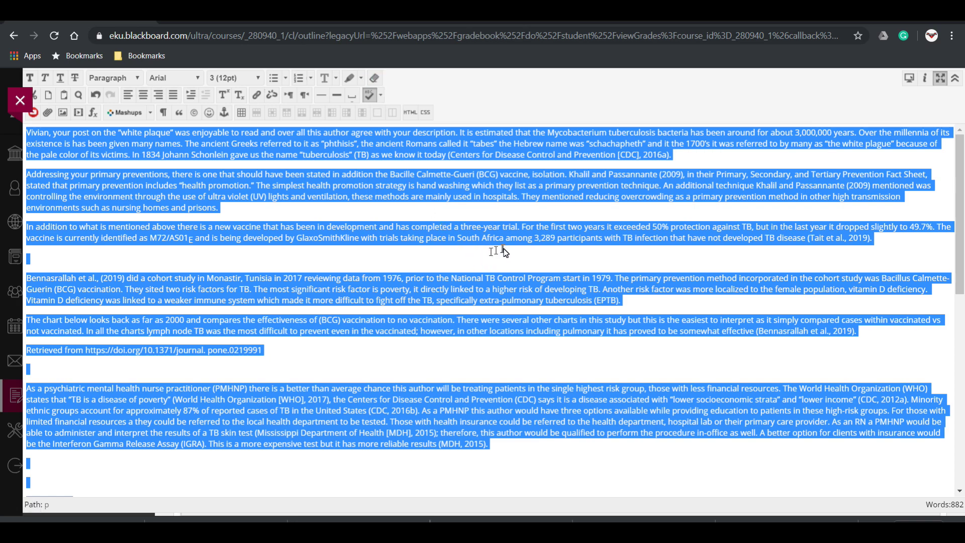
Step: Remove the hyperlinks from the selected reply text, including the reference list
scroll(508, 250, "down", 8)
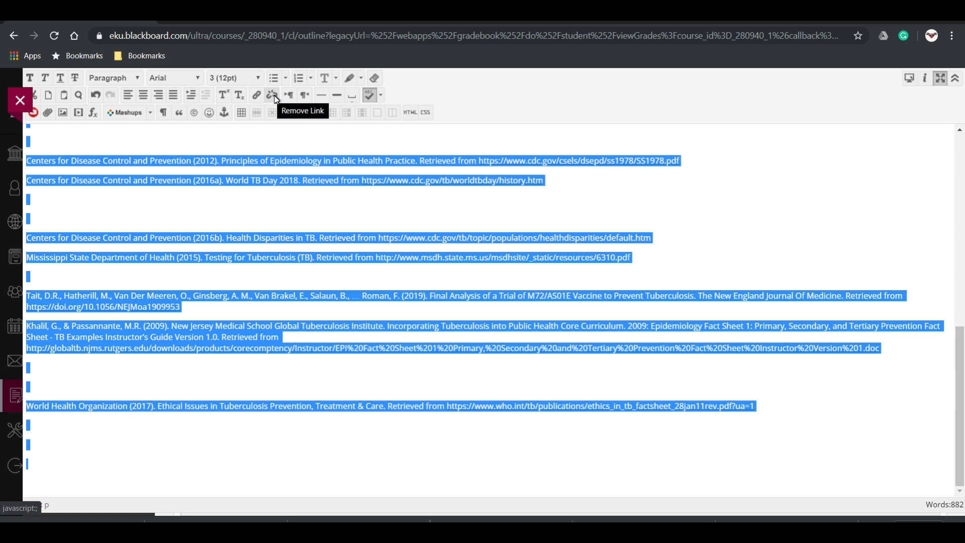
left_click(277, 97)
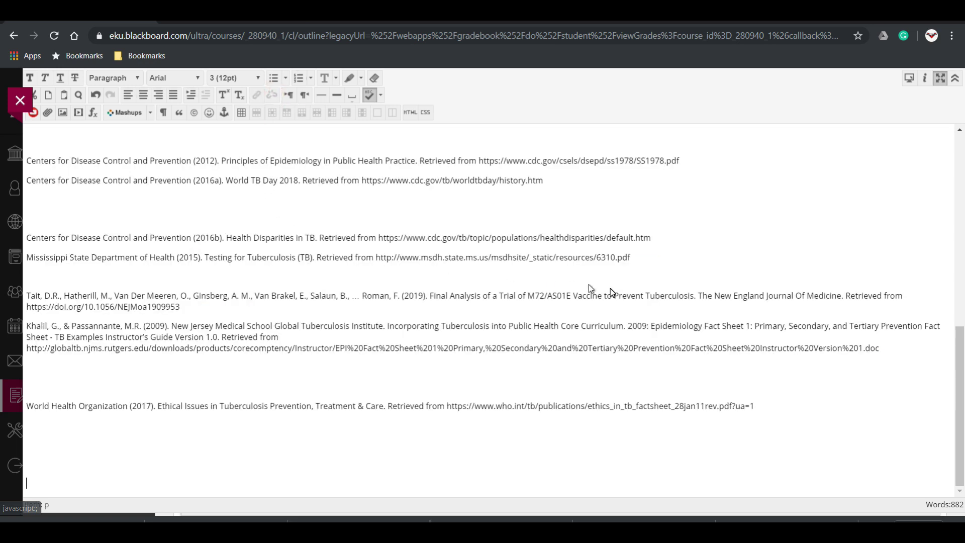
scroll(737, 254, "up", 5)
scroll(689, 306, "down", 5)
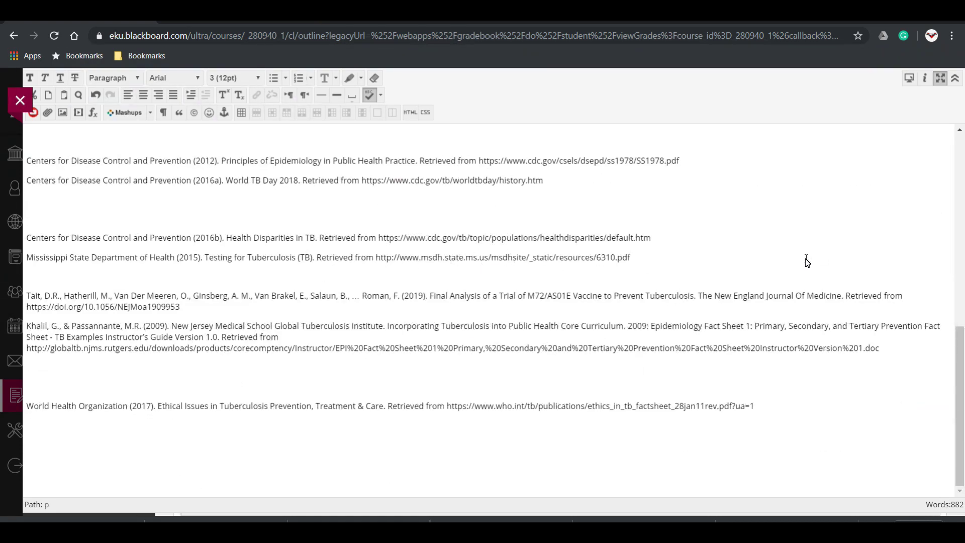
scroll(807, 262, "up", 10)
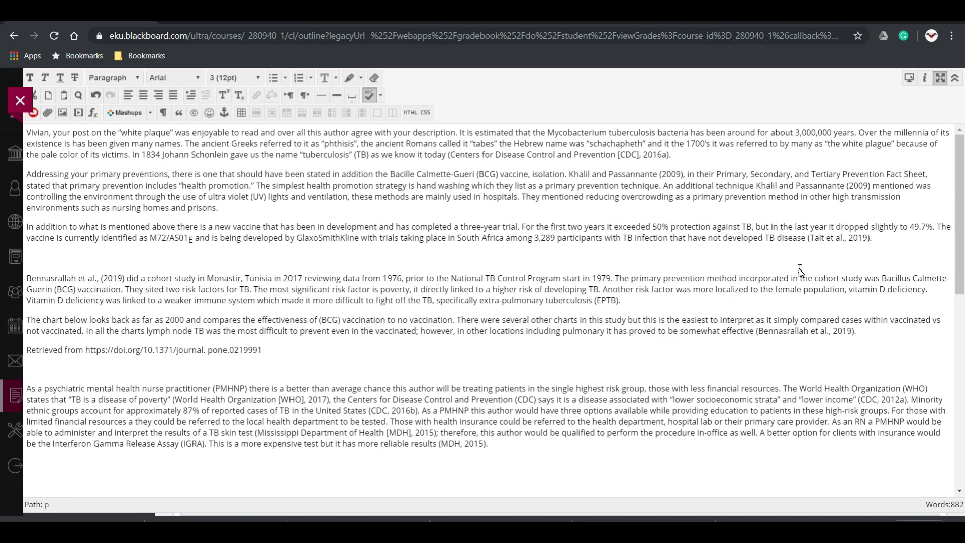
Step: Set the line height of the entire reply text to 2 ems through its CSS style
key("ctrl+a")
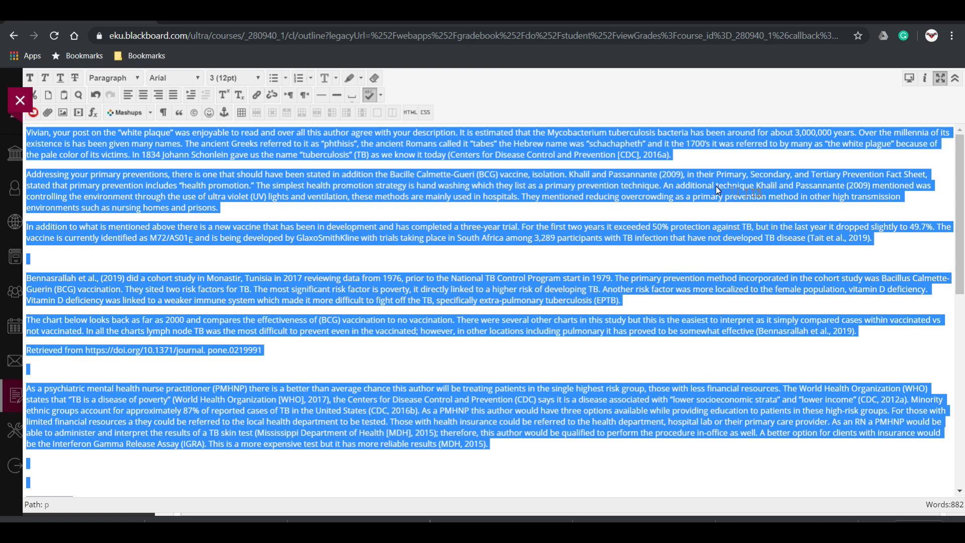
left_click(426, 113)
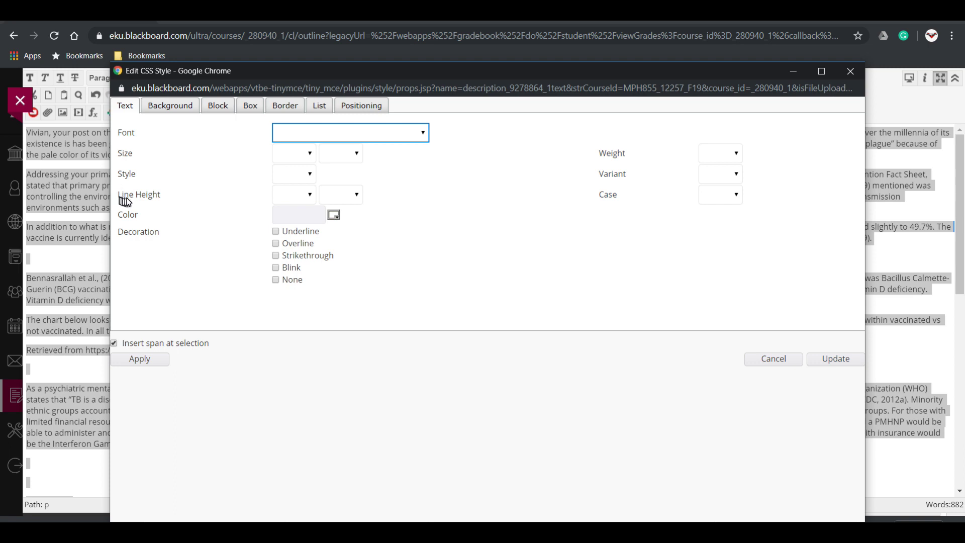
left_click(308, 196)
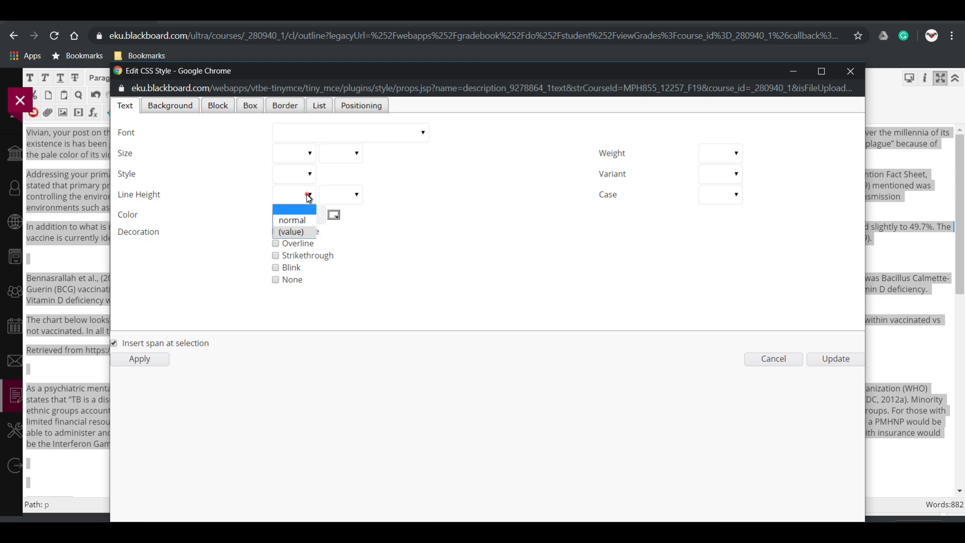
left_click(301, 232)
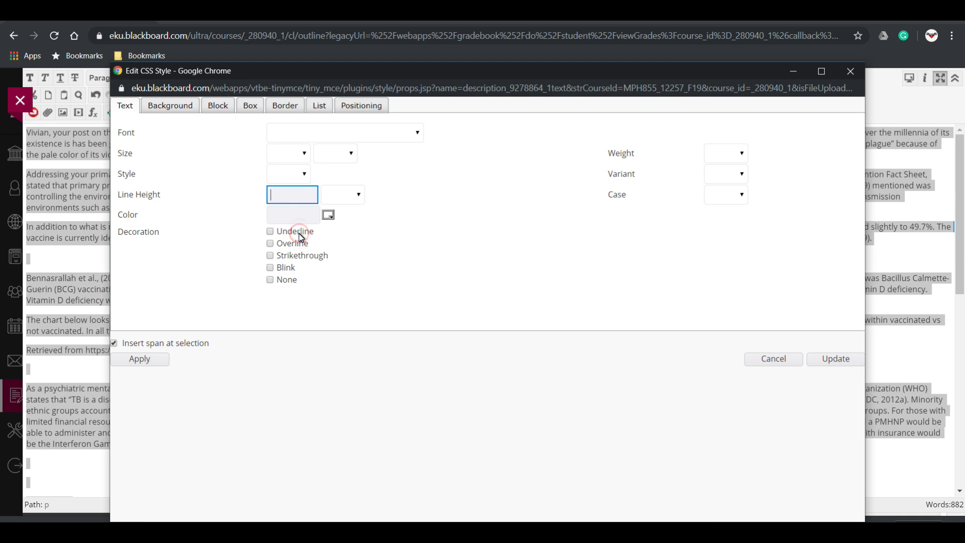
left_click(299, 198)
left_click(358, 194)
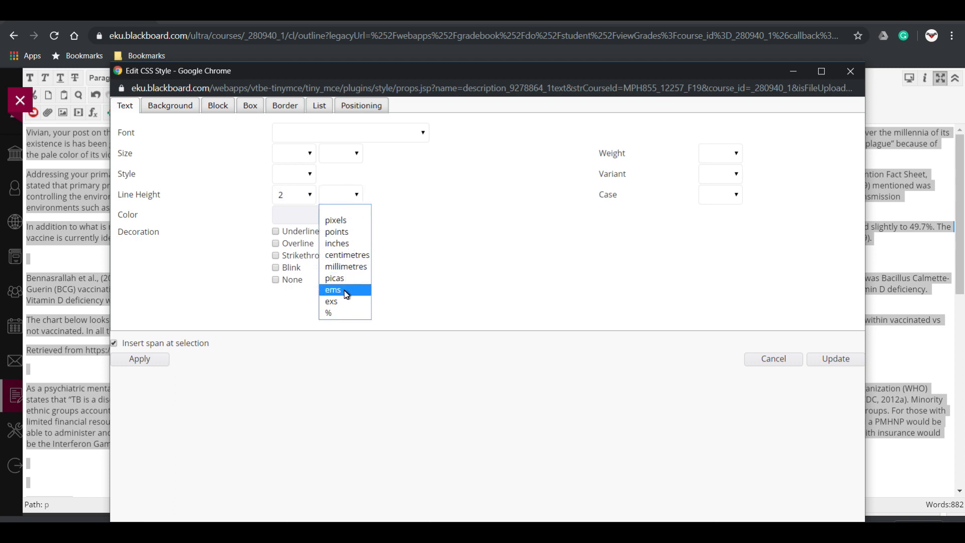
left_click(347, 294)
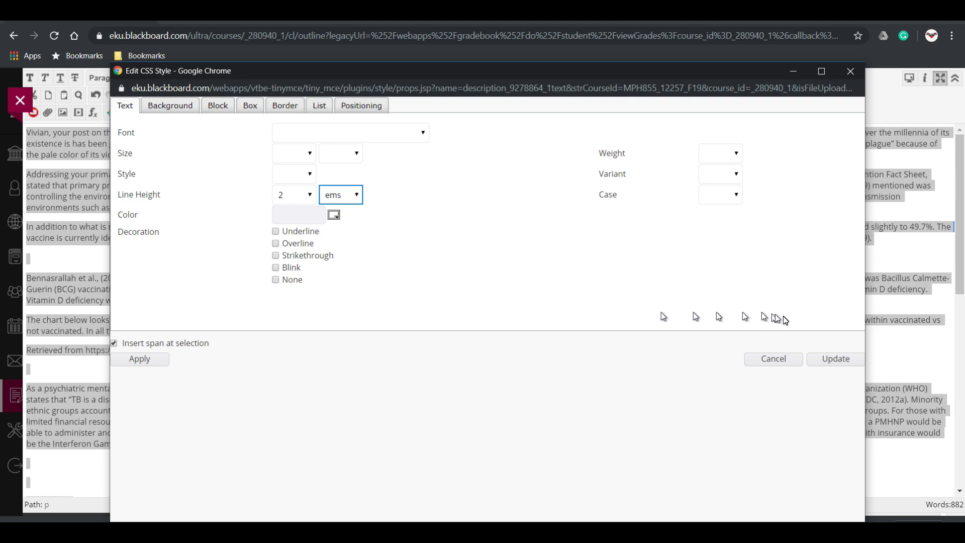
left_click(833, 360)
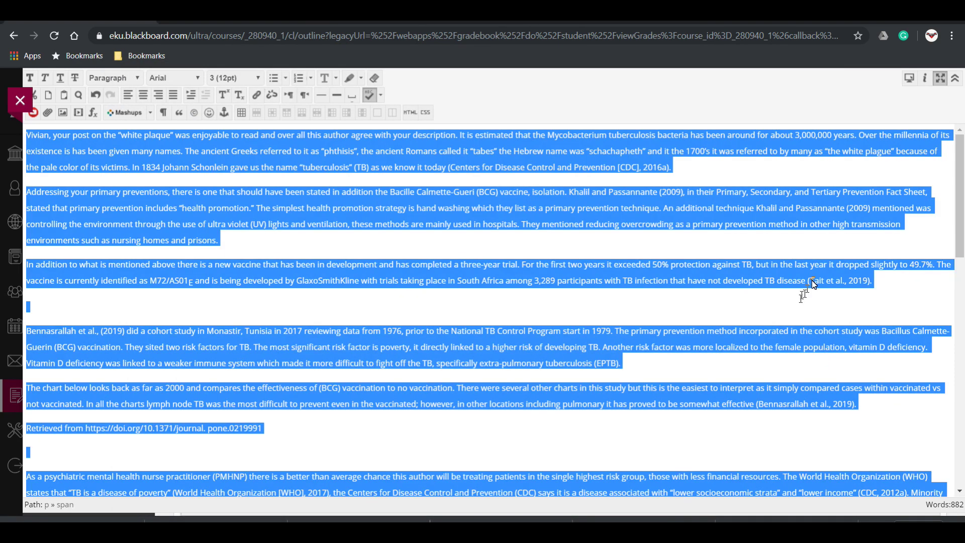
Step: Examine the line spacing throughout the reply, from the opening paragraph to the end of the reference list
scroll(803, 279, "down", 10)
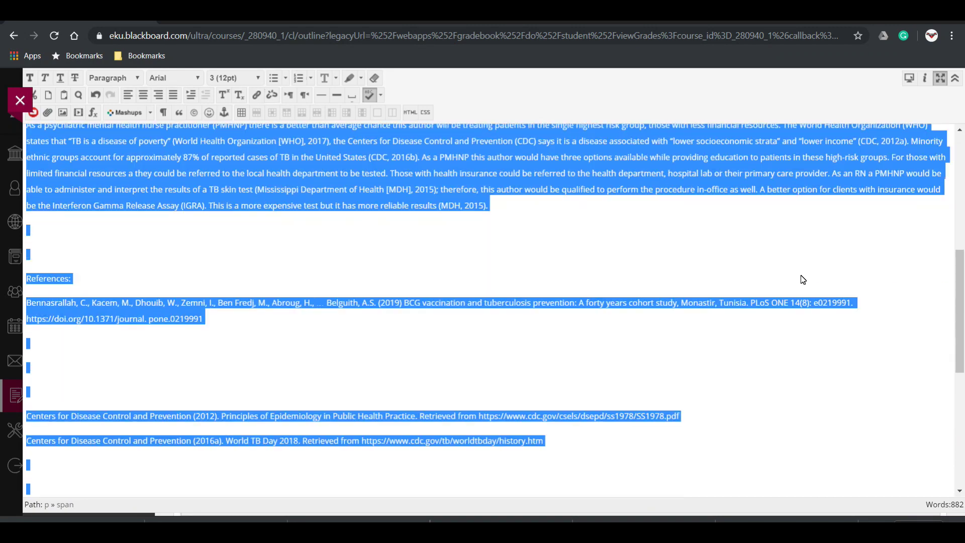
scroll(803, 279, "down", 5)
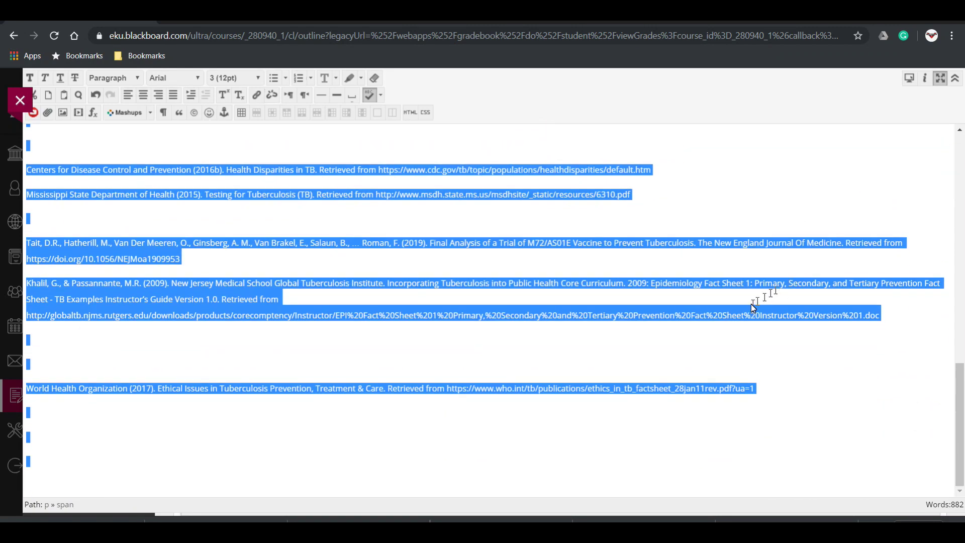
scroll(754, 304, "up", 4)
scroll(754, 308, "up", 4)
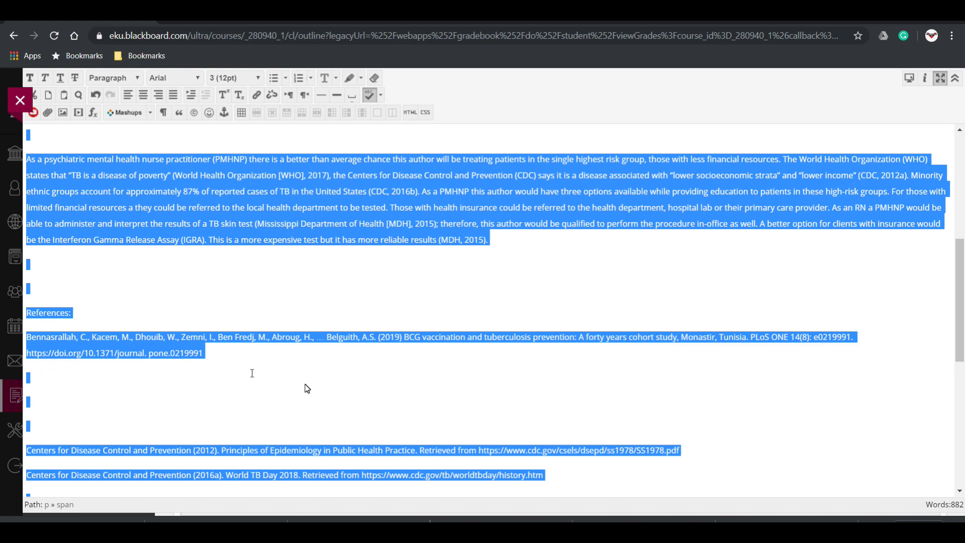
scroll(602, 319, "up", 6)
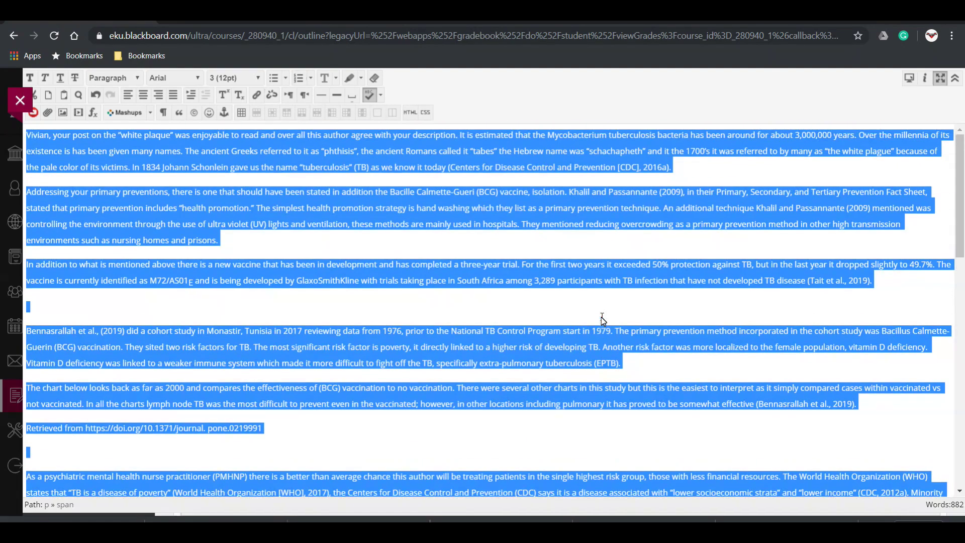
scroll(615, 276, "down", 10)
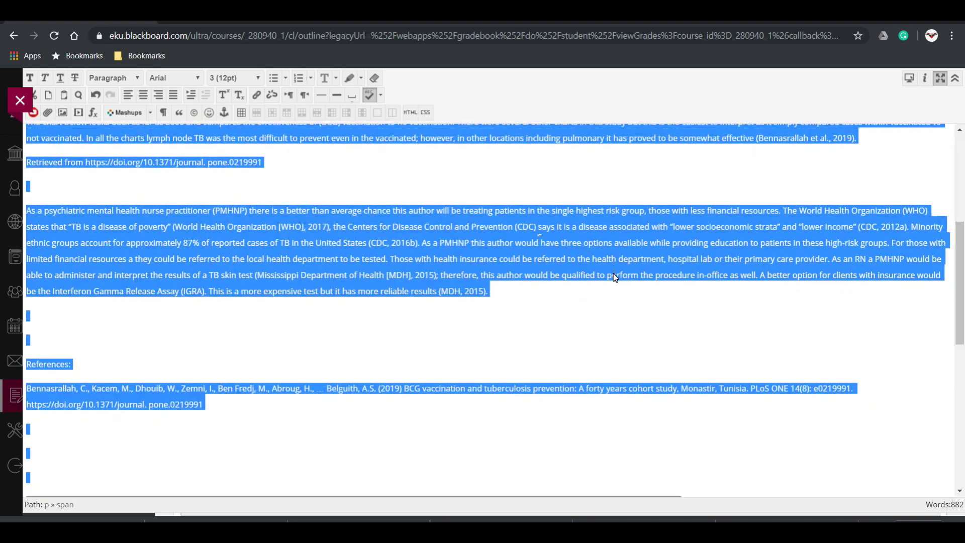
left_click(772, 254)
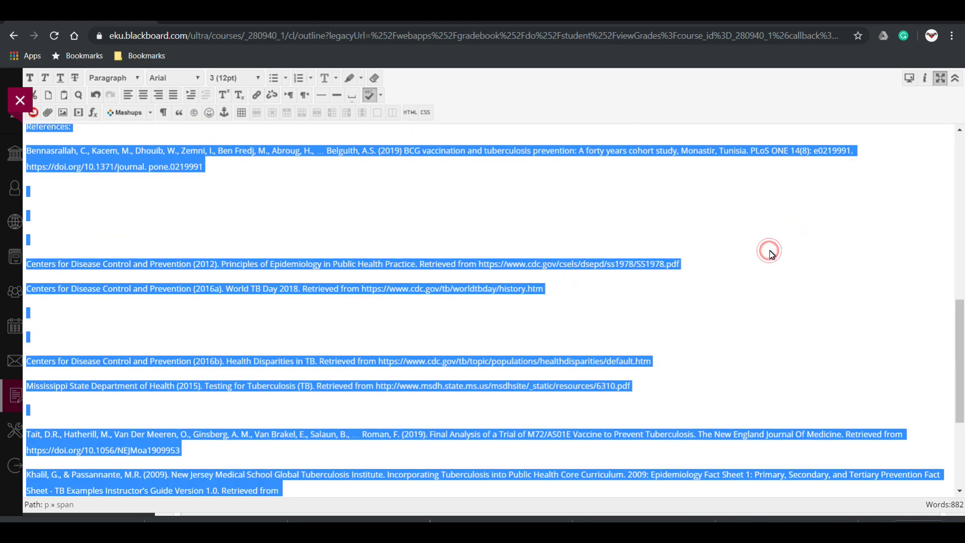
scroll(772, 254, "down", 4)
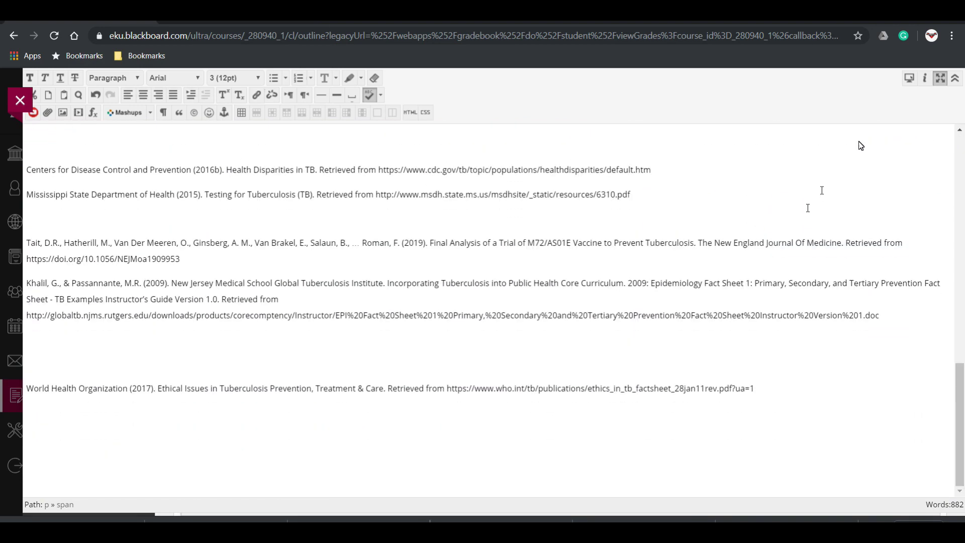
Step: Return the message editor to its normal size and save the reply as a draft
left_click(941, 78)
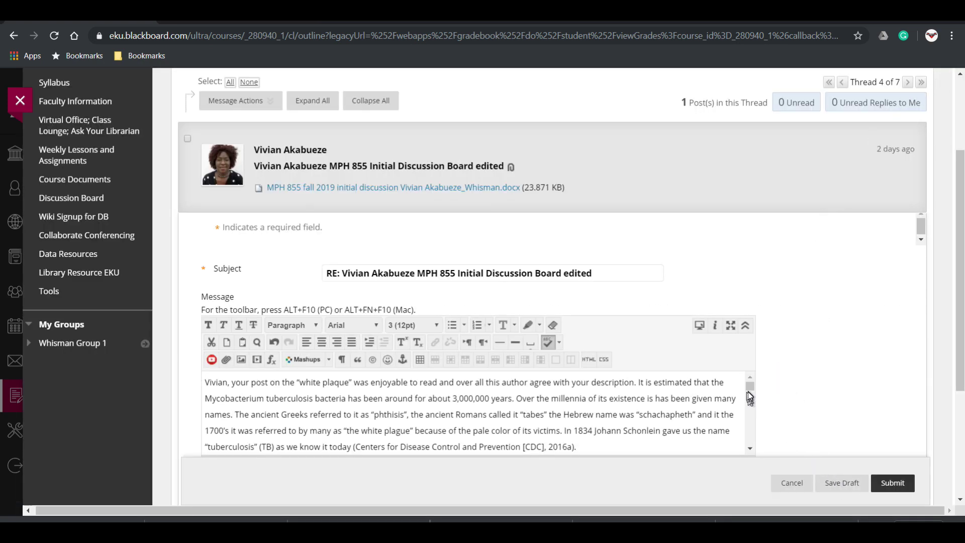
left_click(839, 484)
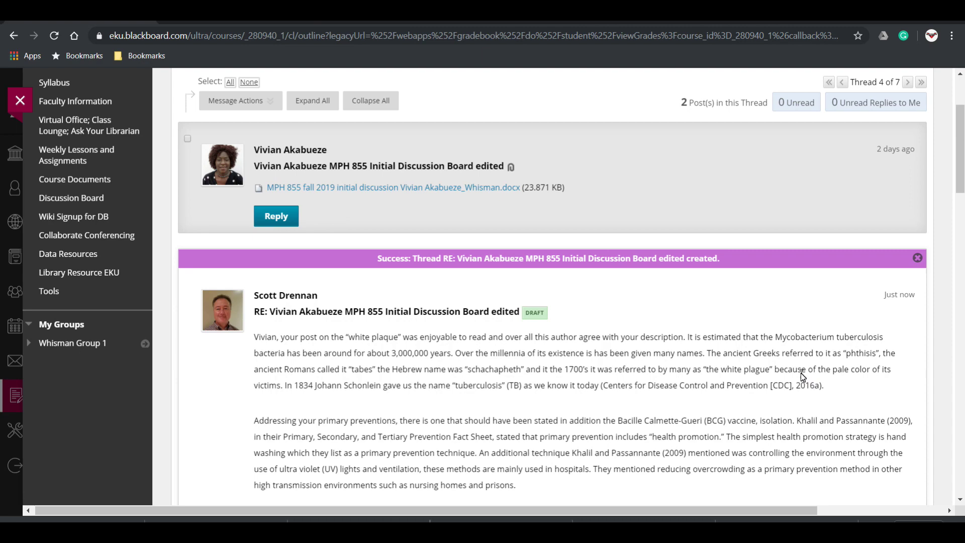
scroll(807, 380, "down", 7)
scroll(803, 376, "down", 6)
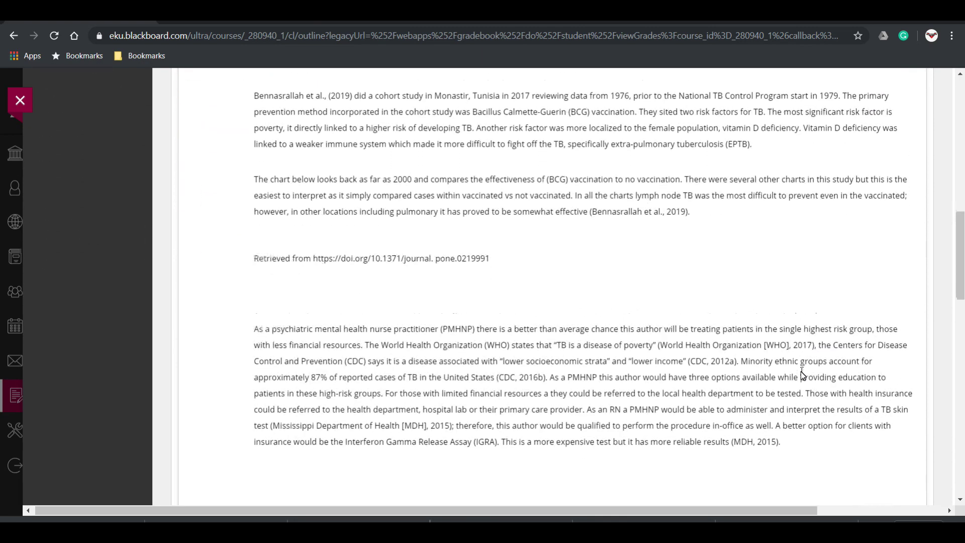
scroll(803, 375, "up", 10)
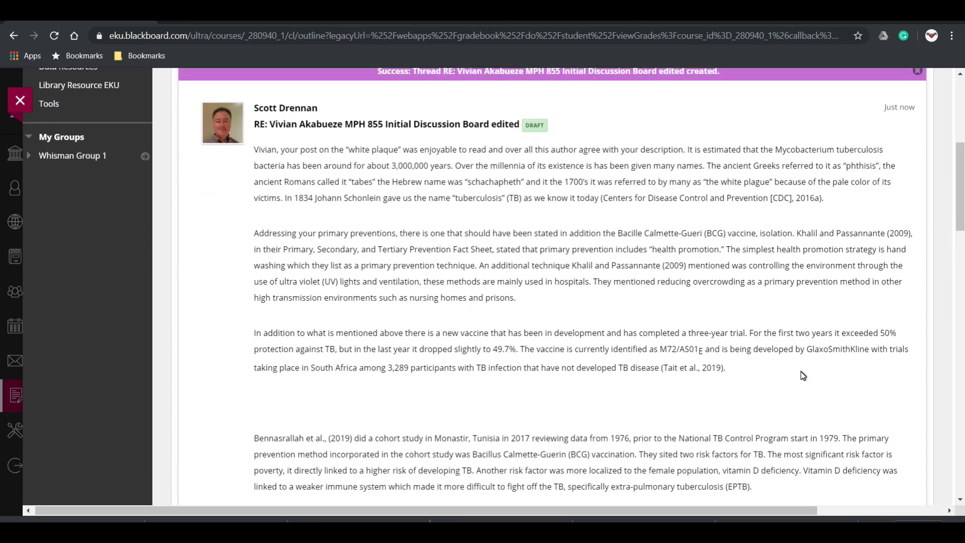
scroll(803, 375, "up", 1)
scroll(803, 374, "down", 5)
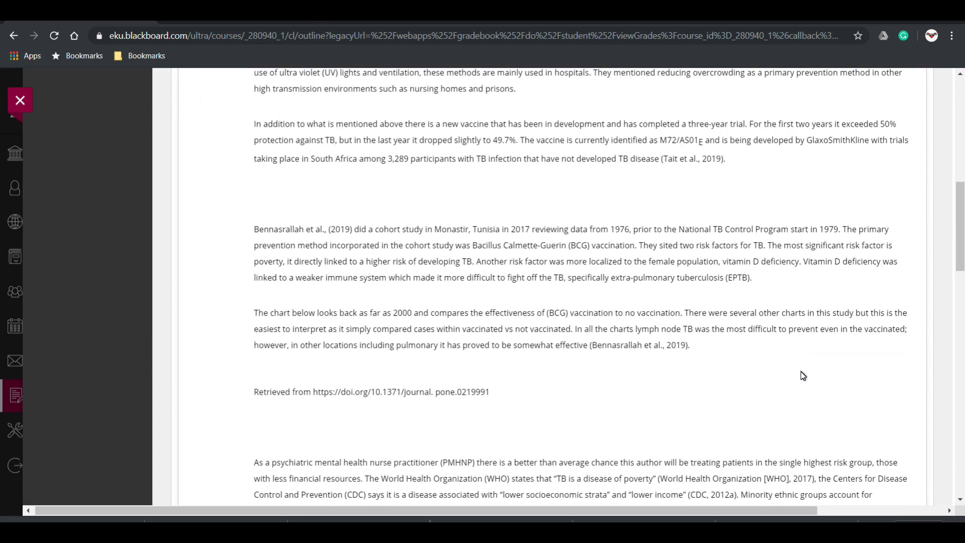
Step: Open the saved draft reply for editing and expand its message editor to full screen
scroll(803, 375, "down", 8)
scroll(803, 376, "down", 11)
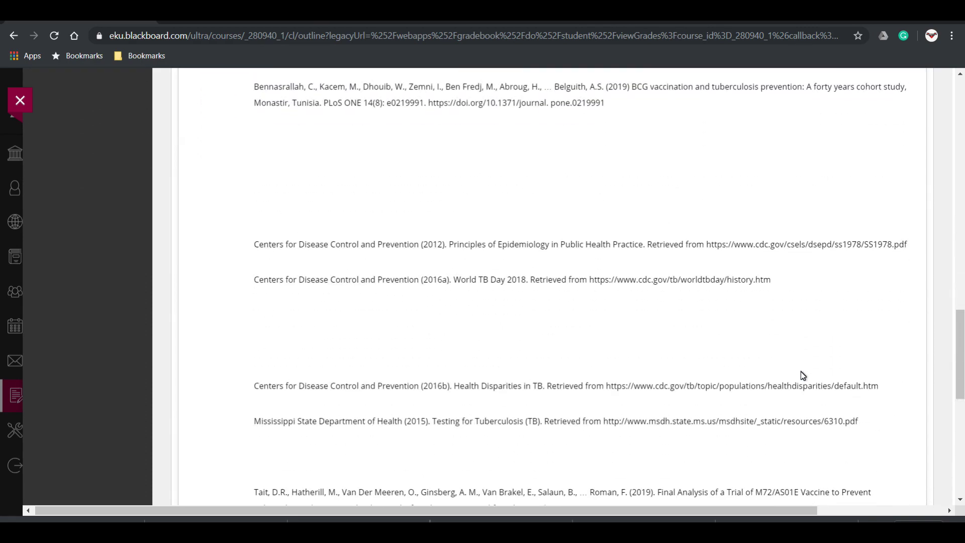
scroll(803, 376, "down", 1)
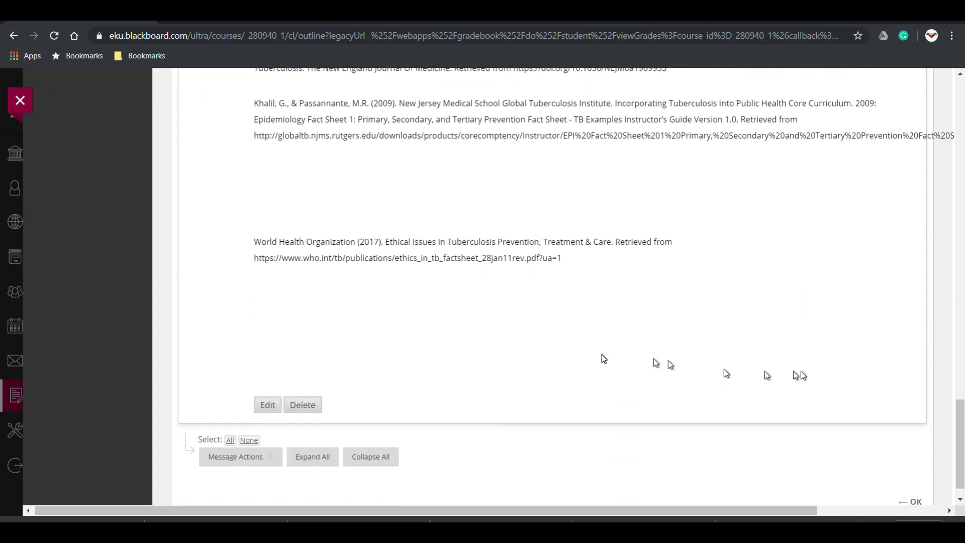
left_click(265, 405)
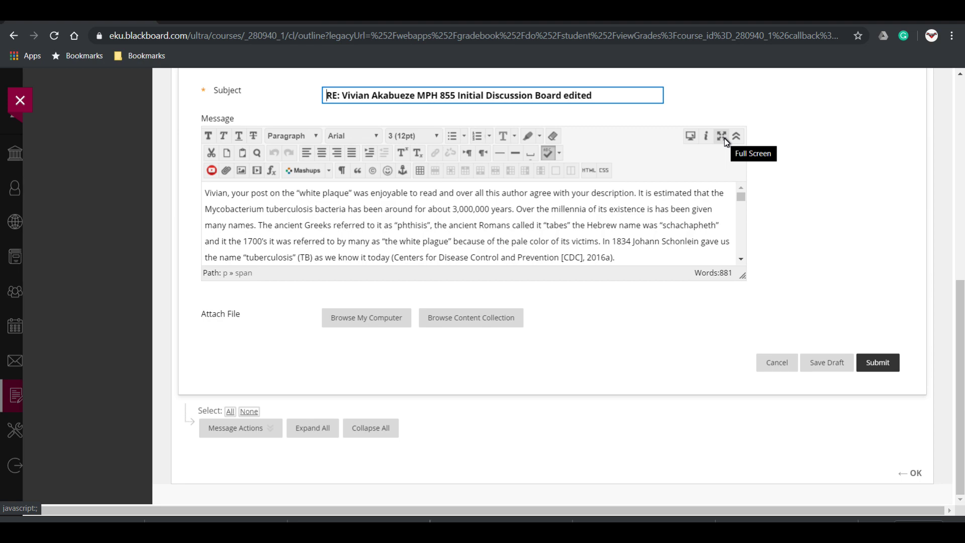
left_click(725, 137)
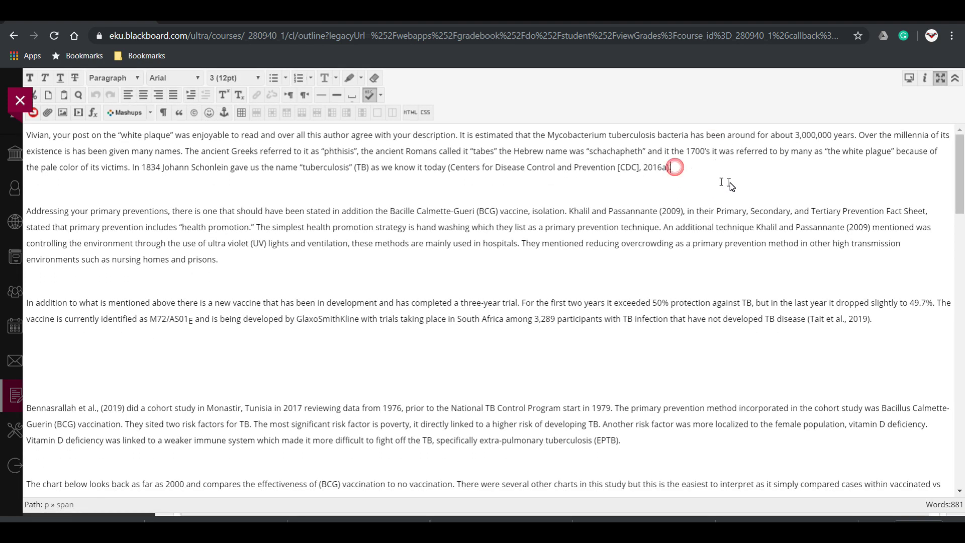
Step: Remove the blank line after the opening paragraph and copy its first-line indent to the "Addressing your primary preventions" paragraph
key("Delete")
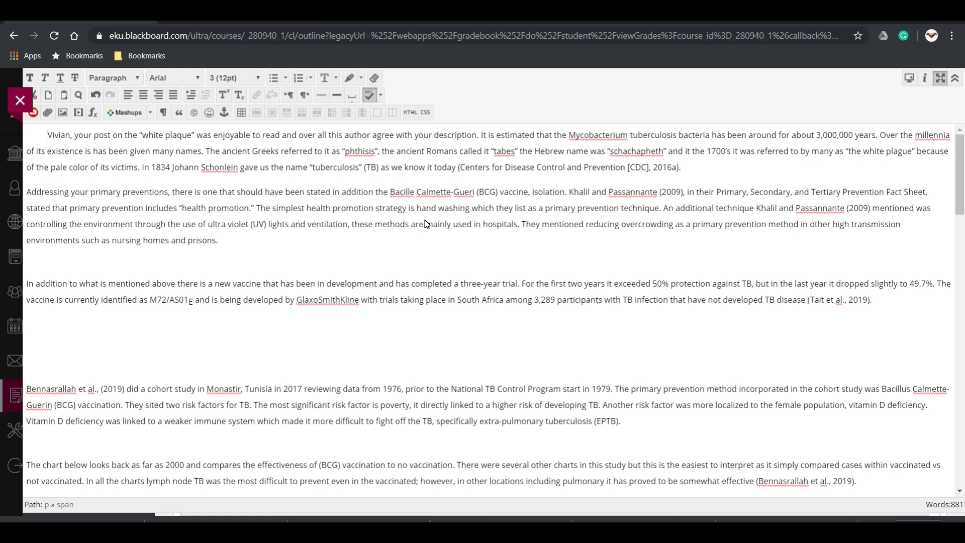
key("shift+Home")
left_click(28, 192)
key("ctrl+v")
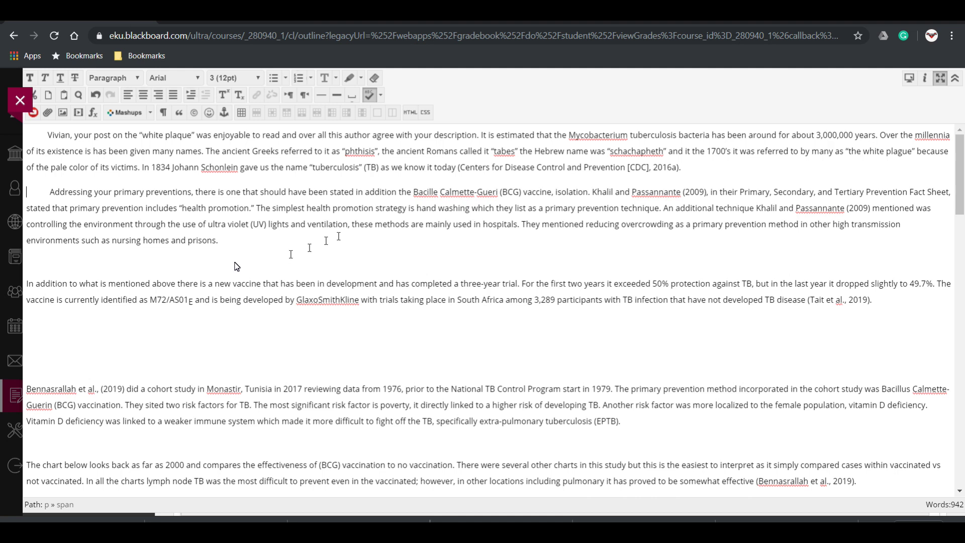
Step: Paste the same first-line indent into the remaining body paragraphs, from "In addition to what is mentioned" through "As a psychiatric mental health nurse practitioner"
left_click(27, 283)
key("ctrl+v")
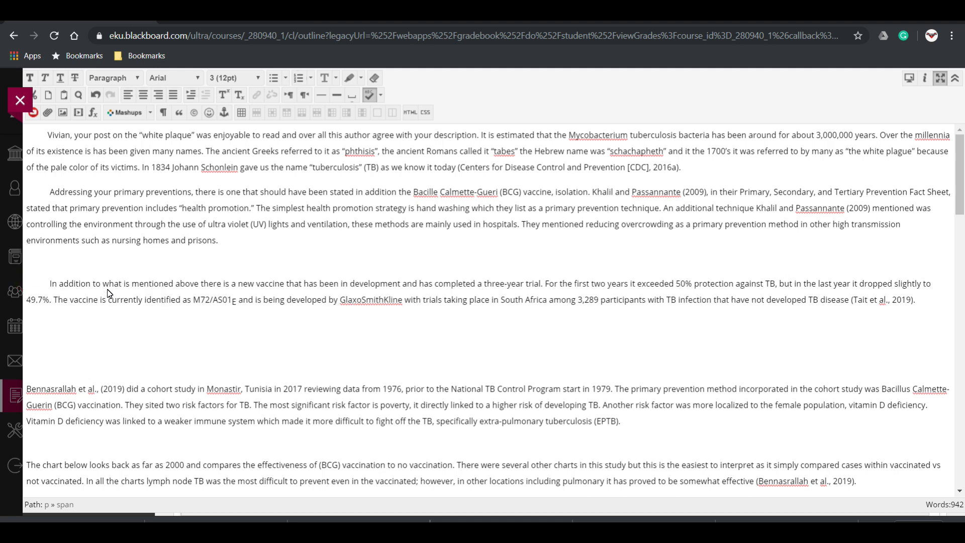
left_click(27, 389)
key("ctrl+v")
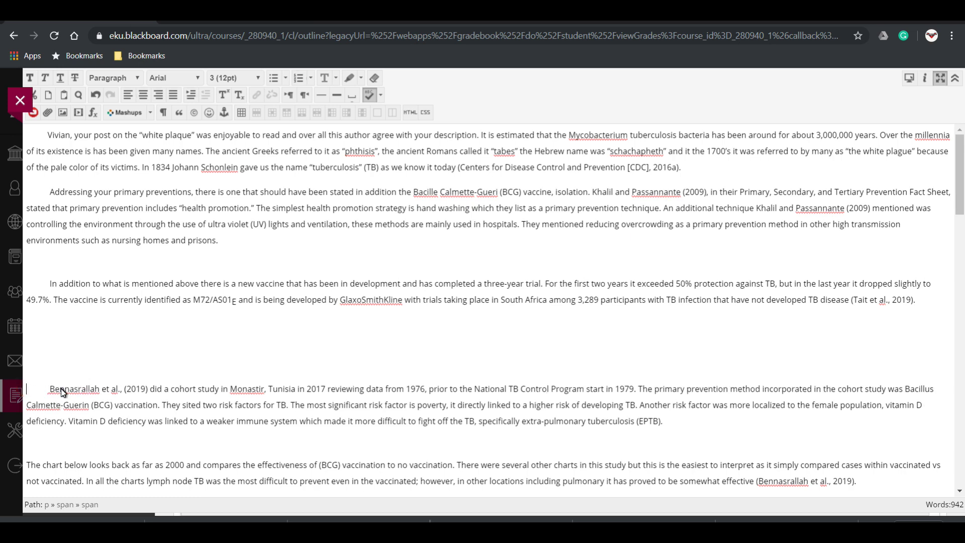
scroll(61, 388, "down", 5)
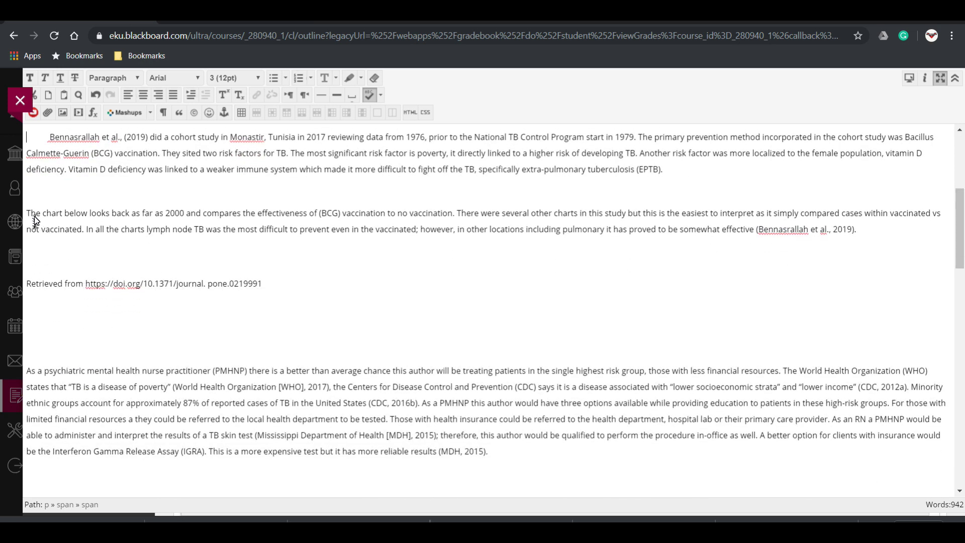
left_click(28, 214)
key("ctrl+v")
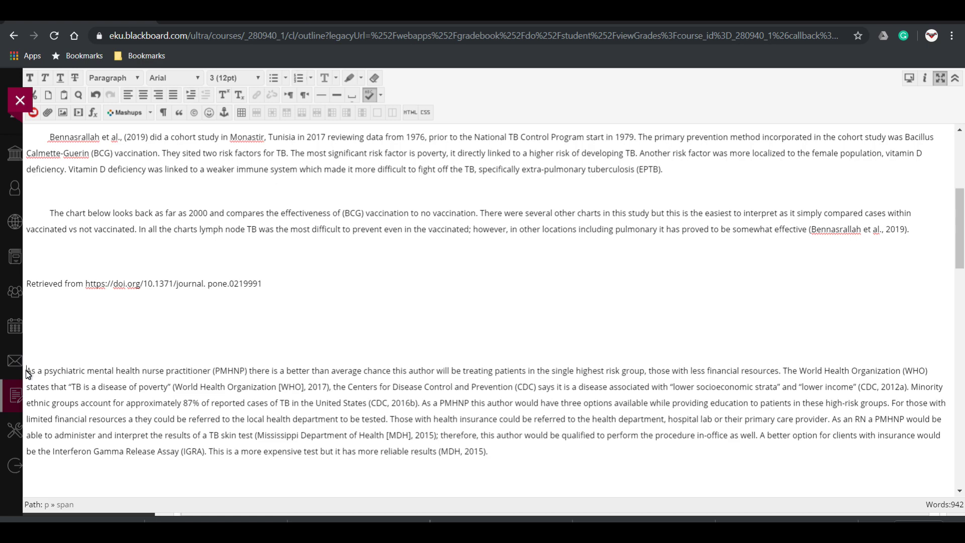
scroll(276, 361, "down", 5)
scroll(275, 361, "up", 10)
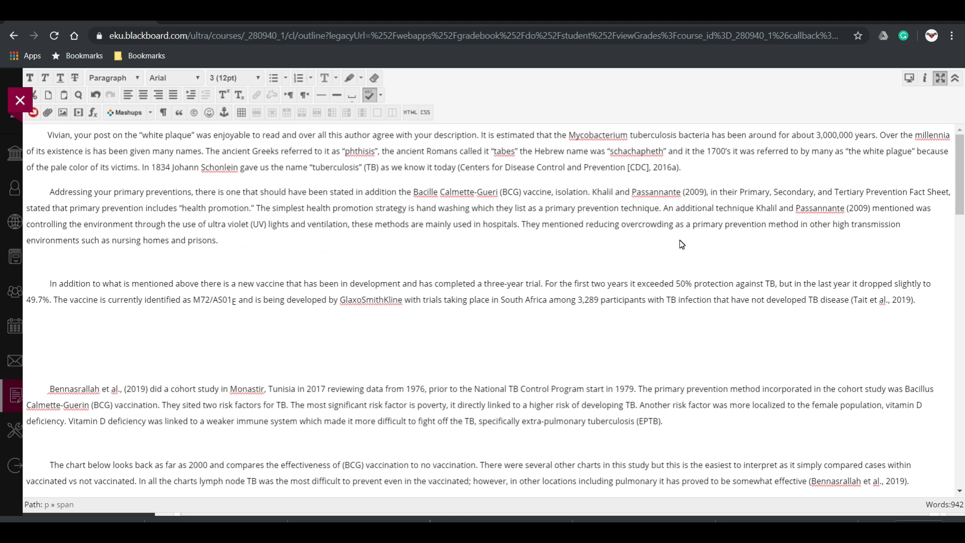
Step: Remove the blank lines before and after the vaccine-trial paragraph and before "The chart below looks back"
key("BackSpace")
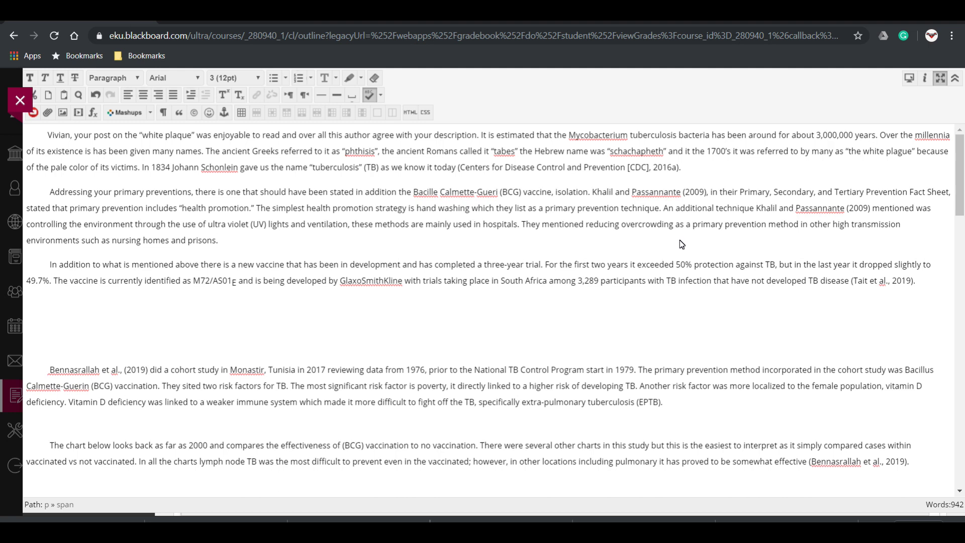
left_click(922, 289)
key("Delete")
key("Delete")
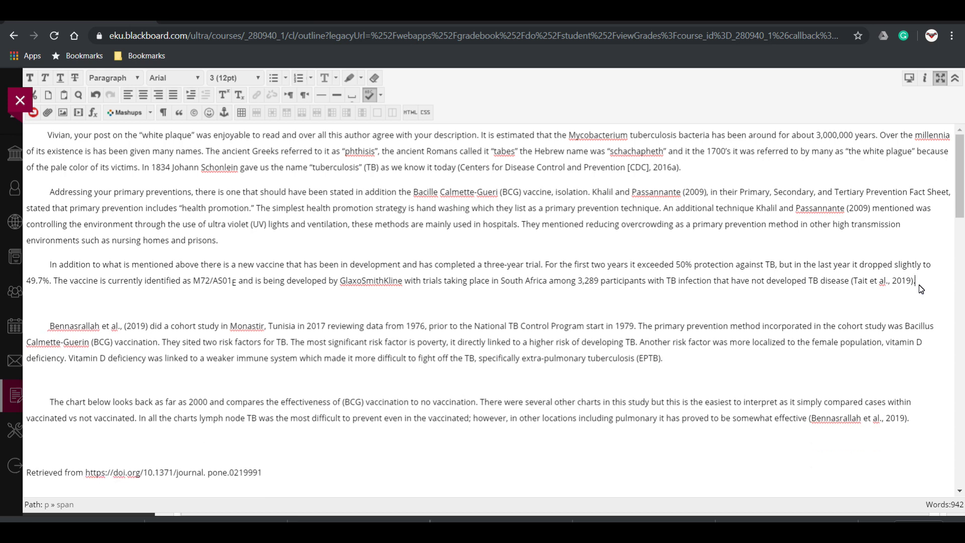
key("Delete")
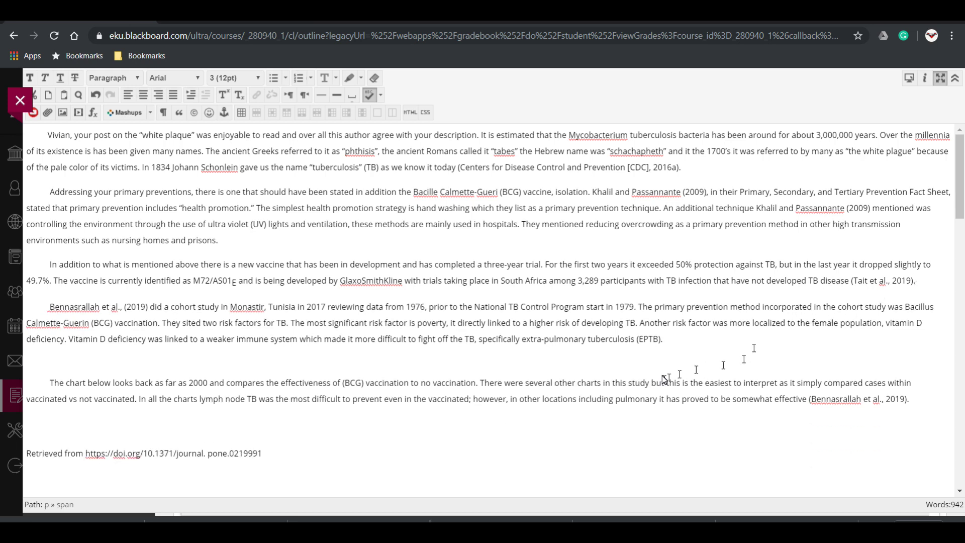
left_click(669, 338)
key("Delete")
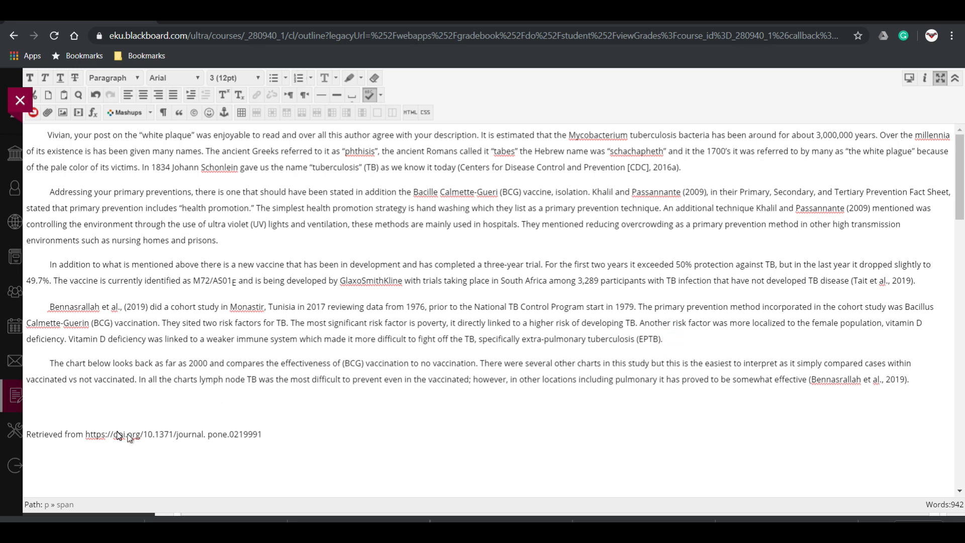
Step: Remove the blank lines between the "Retrieved from" line and the psychiatric mental health nurse practitioner paragraph
scroll(391, 441, "down", 1)
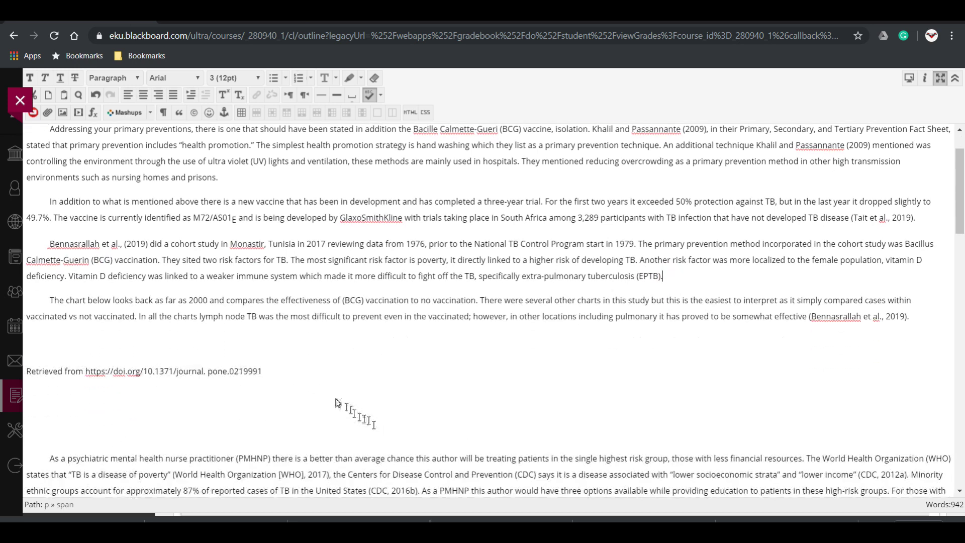
left_click(268, 371)
key("Delete")
key("Delete")
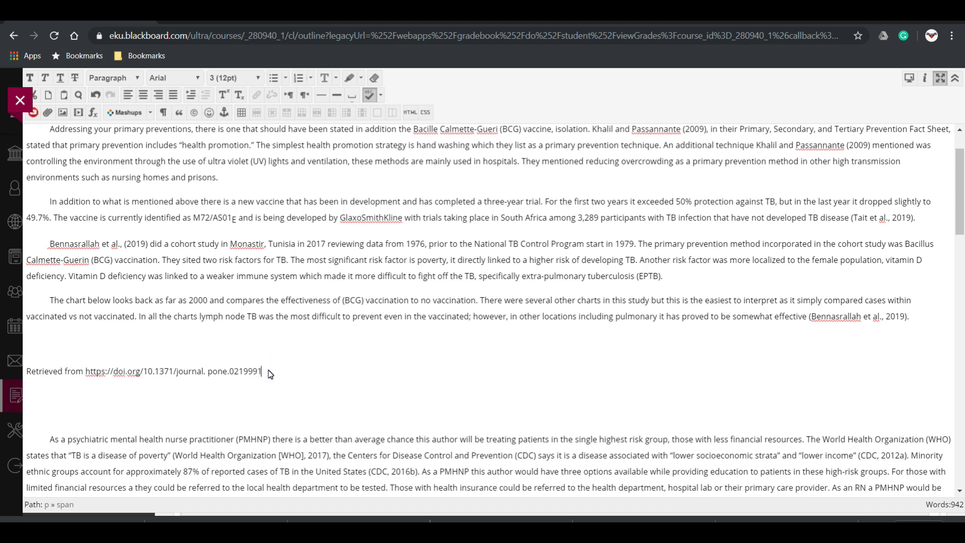
key("Delete")
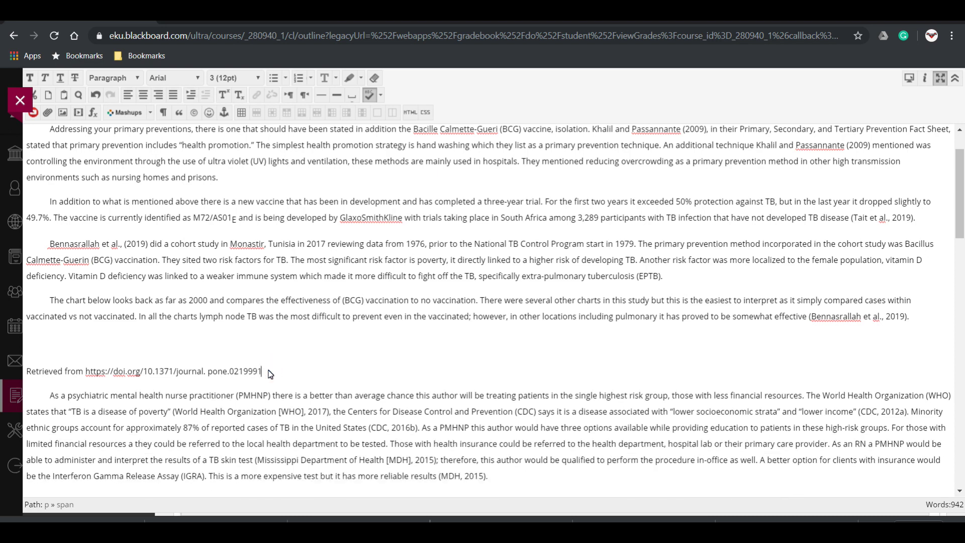
Step: Remove the blank lines above the "References:" heading and centre the heading
scroll(271, 370, "down", 4)
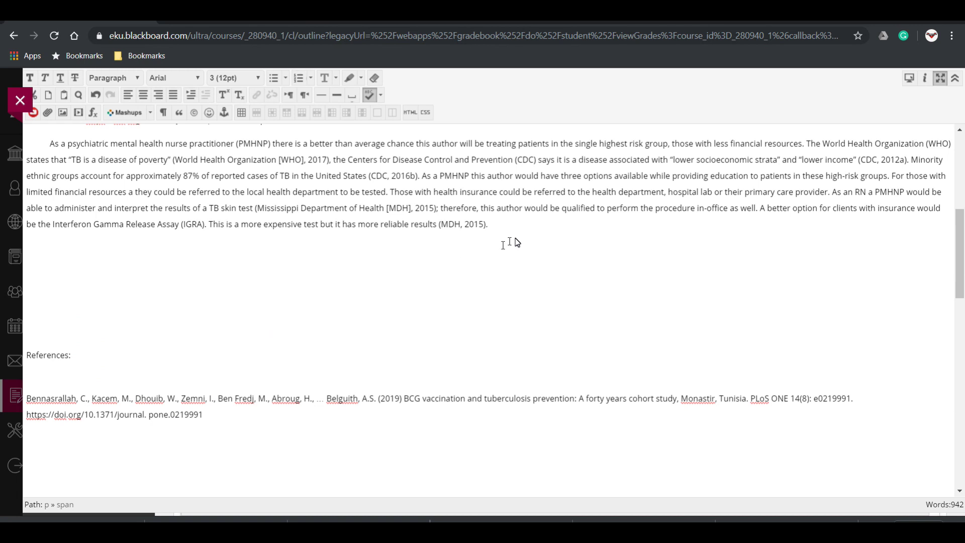
left_click(521, 227)
key("Delete")
key("Delete")
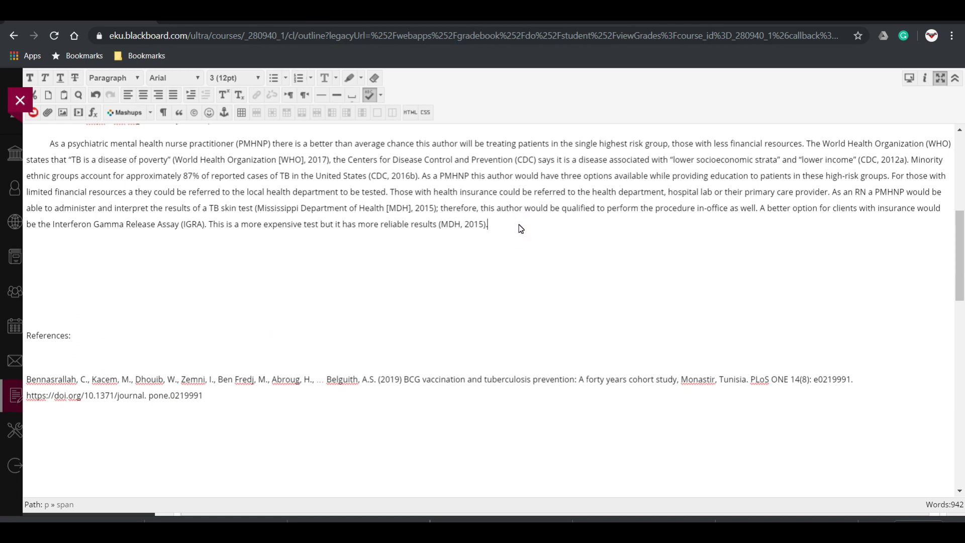
key("Delete")
key("Delete")
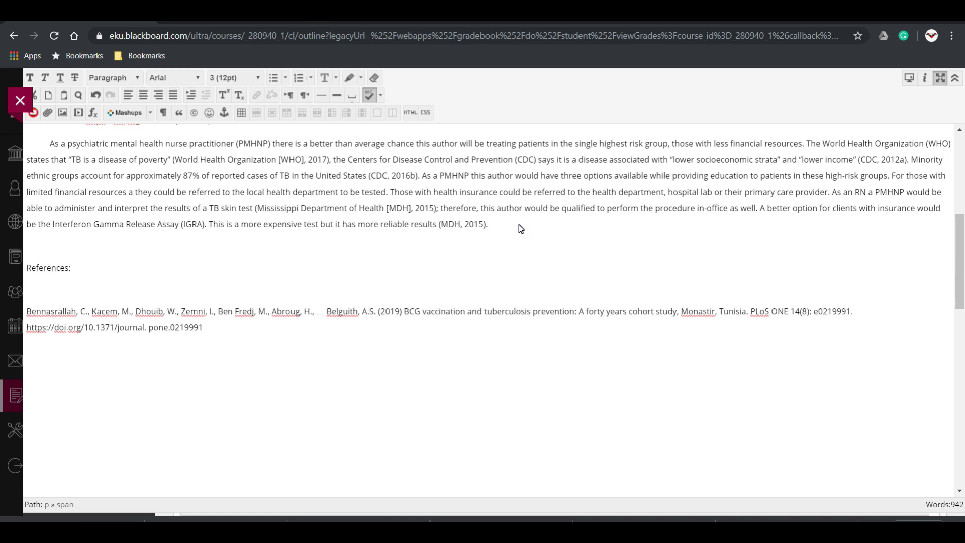
key("Delete")
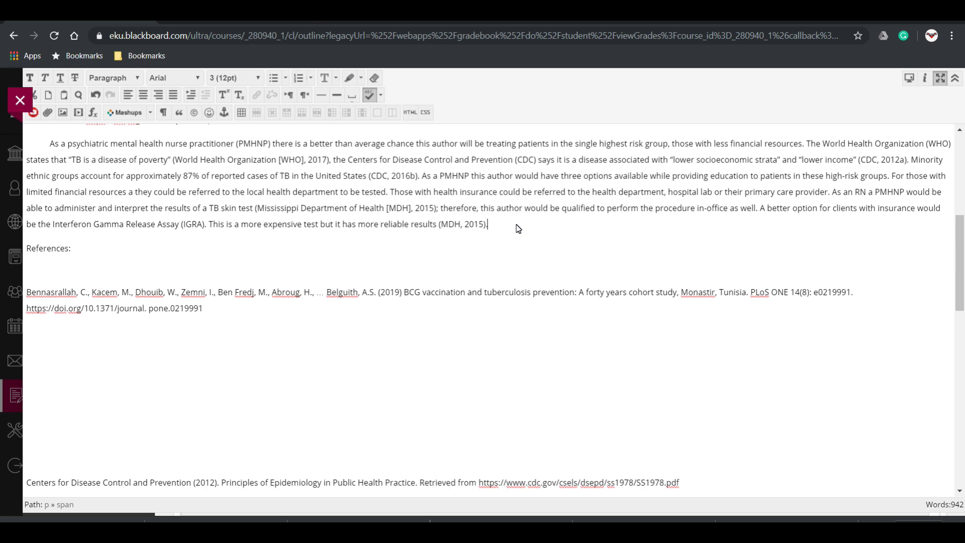
left_click(40, 249)
left_click(145, 102)
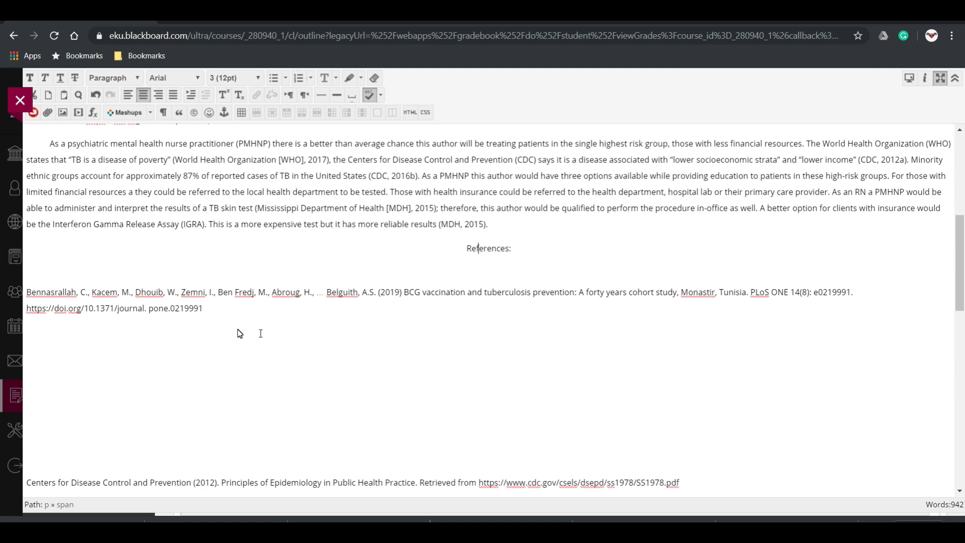
Step: Remove the blank lines between the first reference and the Centers for Disease Control and Prevention (2012) entry
left_click(210, 309)
key("Delete")
key("Delete")
key("Delete")
key("Delete")
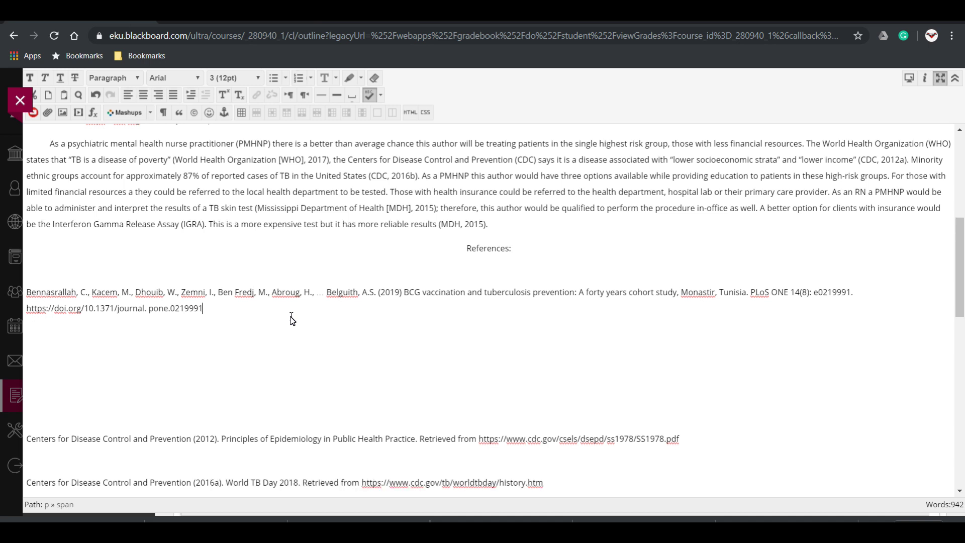
key("Delete")
key("Delete")
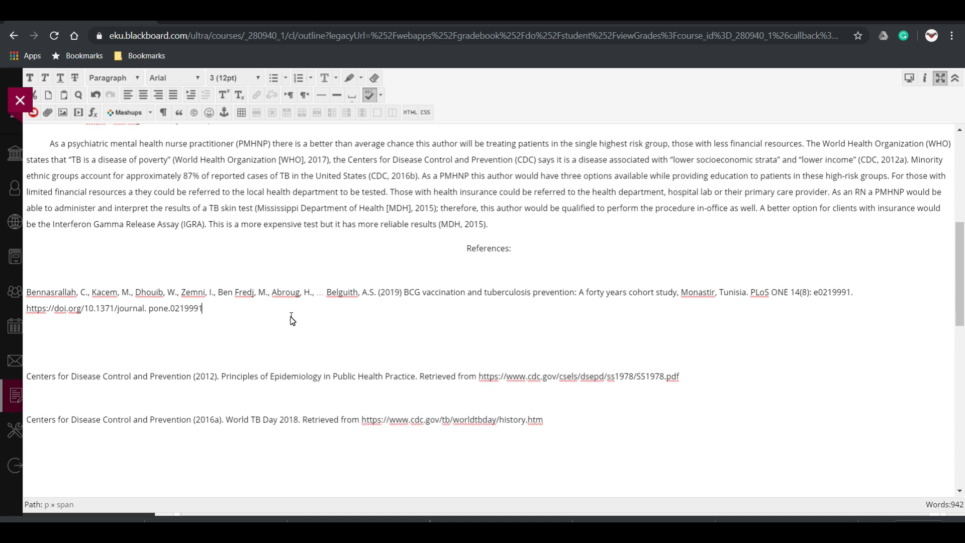
key("Delete")
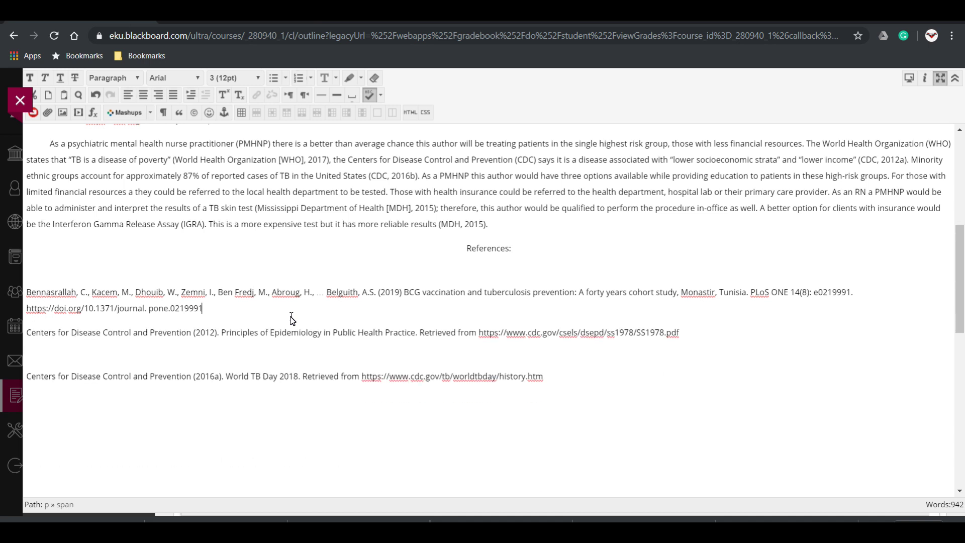
Step: Remove the blank lines between the Centers for Disease Control and Prevention 2012, 2016a and 2016b references
left_click(692, 330)
key("Delete")
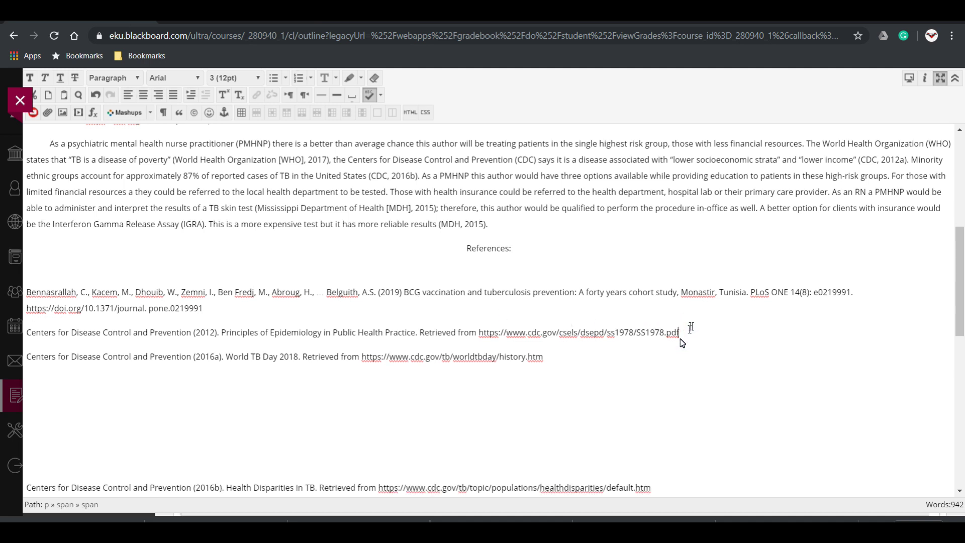
left_click(581, 363)
key("Delete")
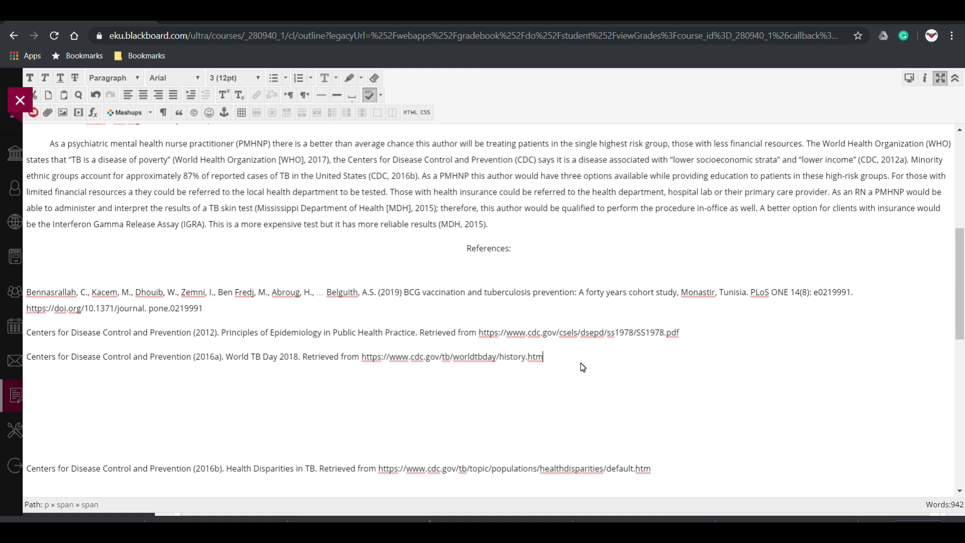
key("Delete")
key("Delete")
key("Delete")
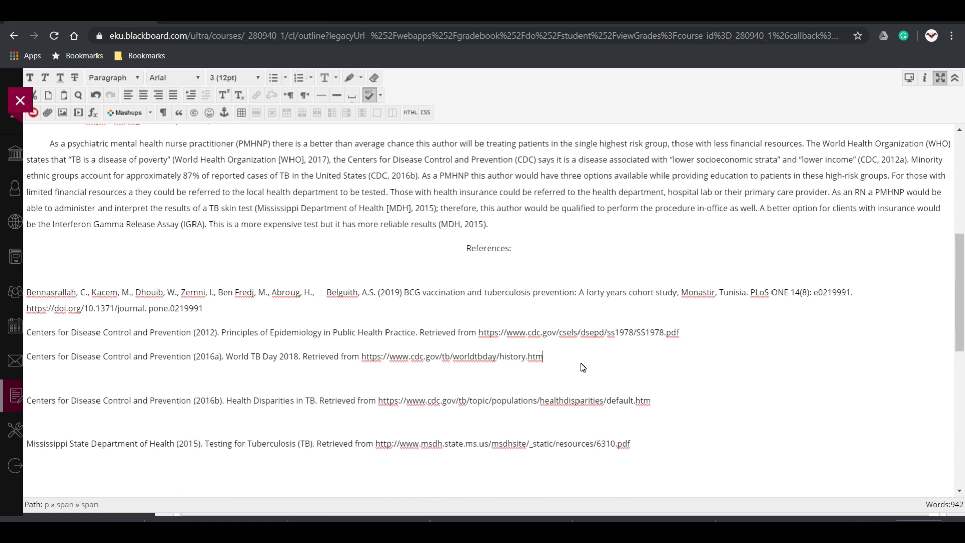
key("Delete")
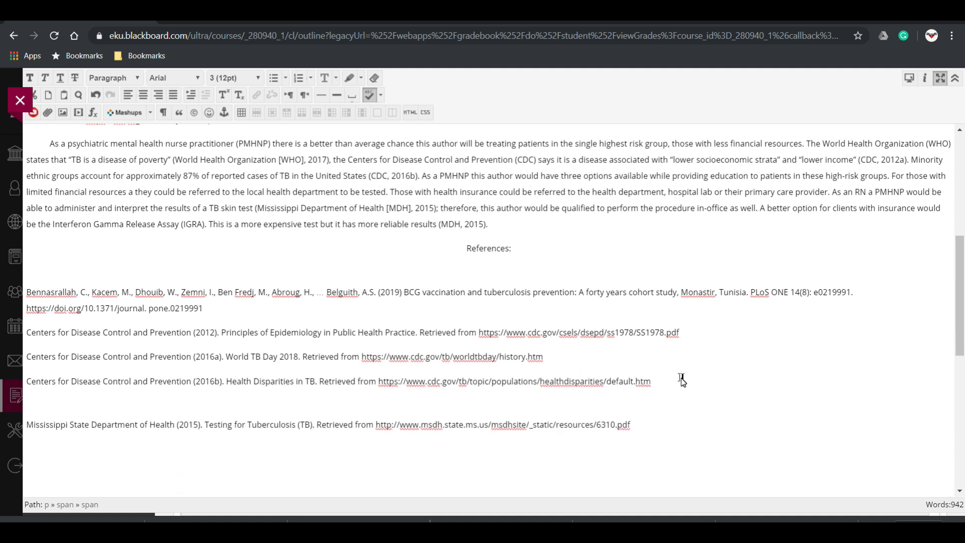
Step: Remove the blank lines between the references from the Centers for Disease Control and Prevention (2016b) entry to the New Jersey Medical School entry
key("Delete")
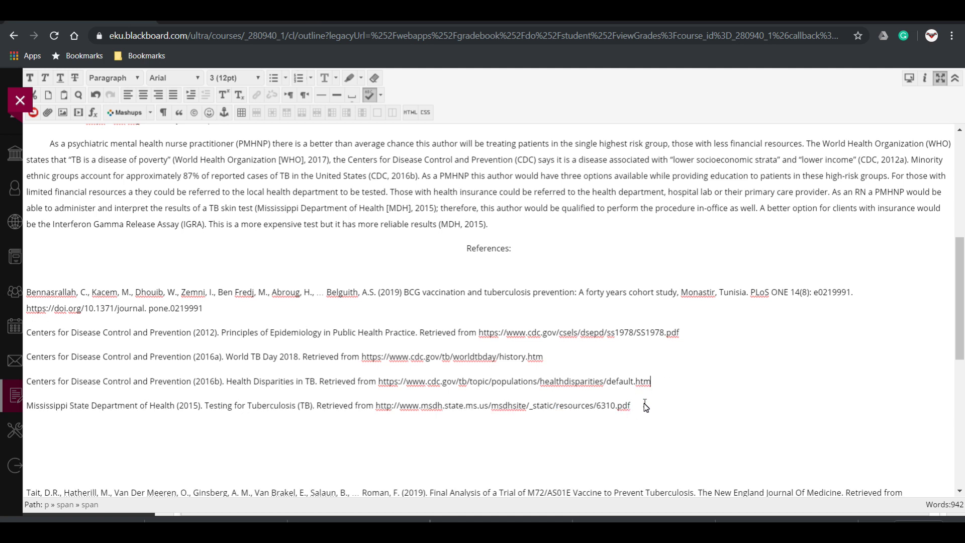
key("Delete")
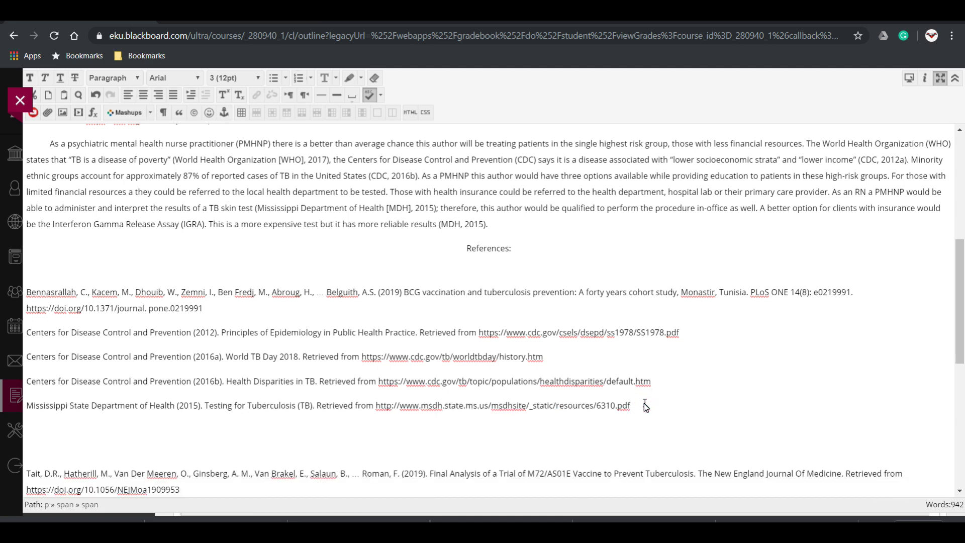
key("Delete")
key("Delete")
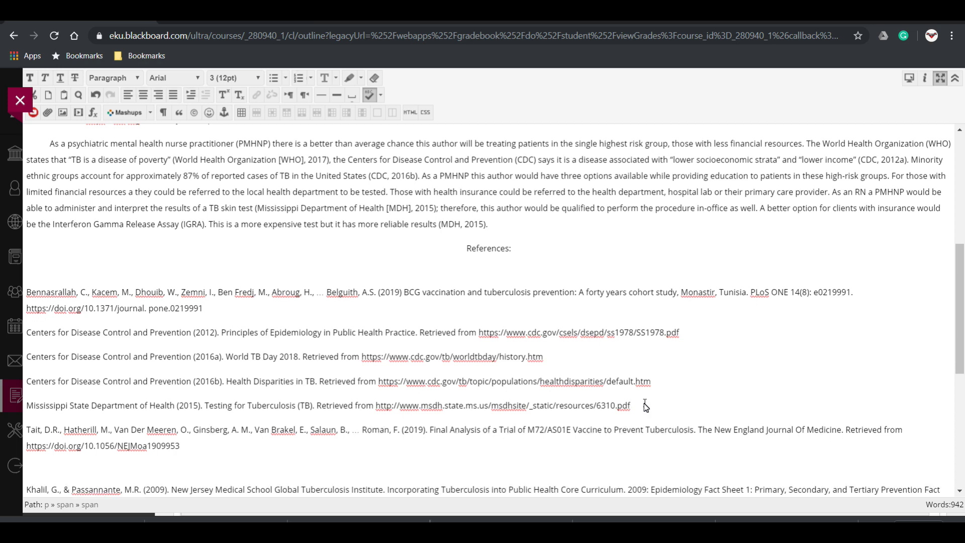
scroll(639, 408, "down", 3)
left_click(201, 320)
key("Delete")
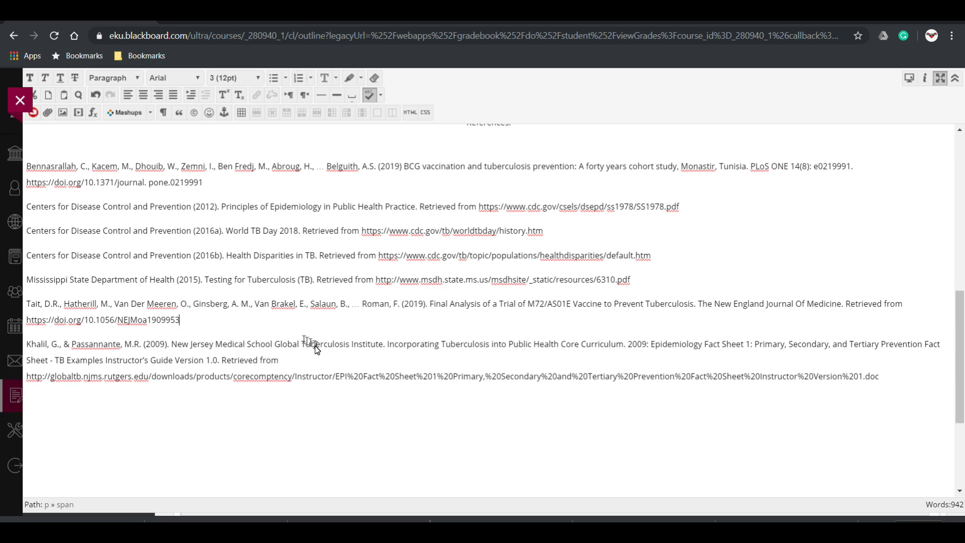
scroll(317, 347, "up", 3)
scroll(317, 365, "up", 7)
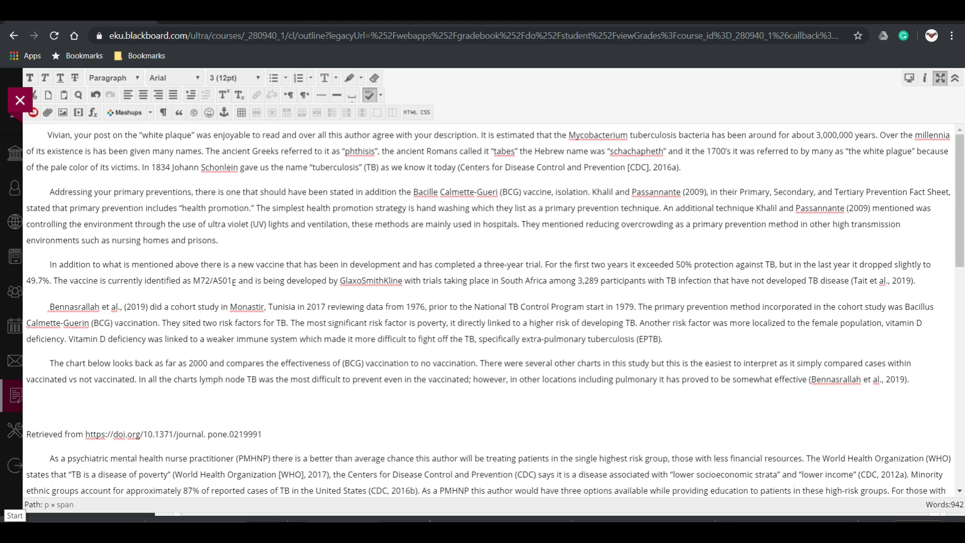
Step: Start Snipping Tool and capture Table 4, from its title to its last row, in TB Cohort.pdf
left_click(27, 512)
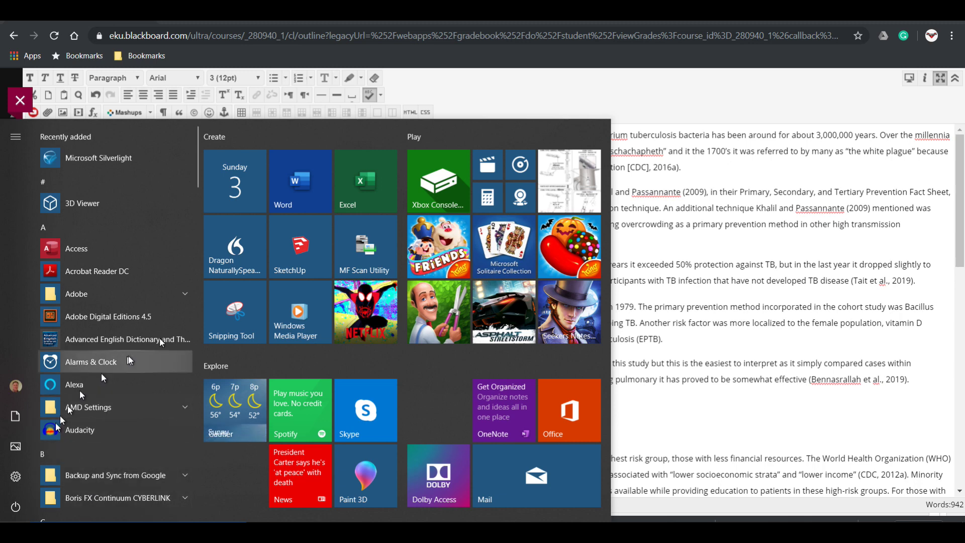
left_click(242, 311)
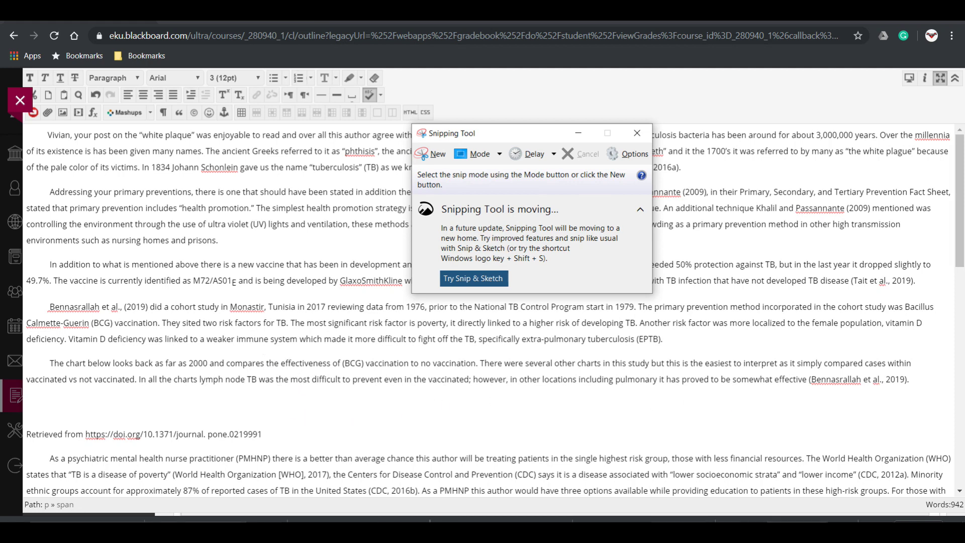
key("alt+Tab")
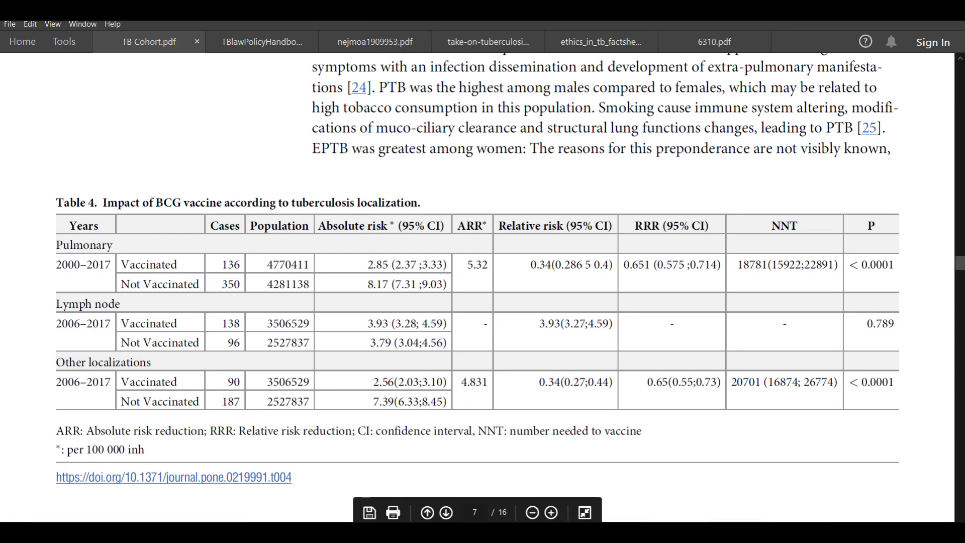
key("alt+Tab")
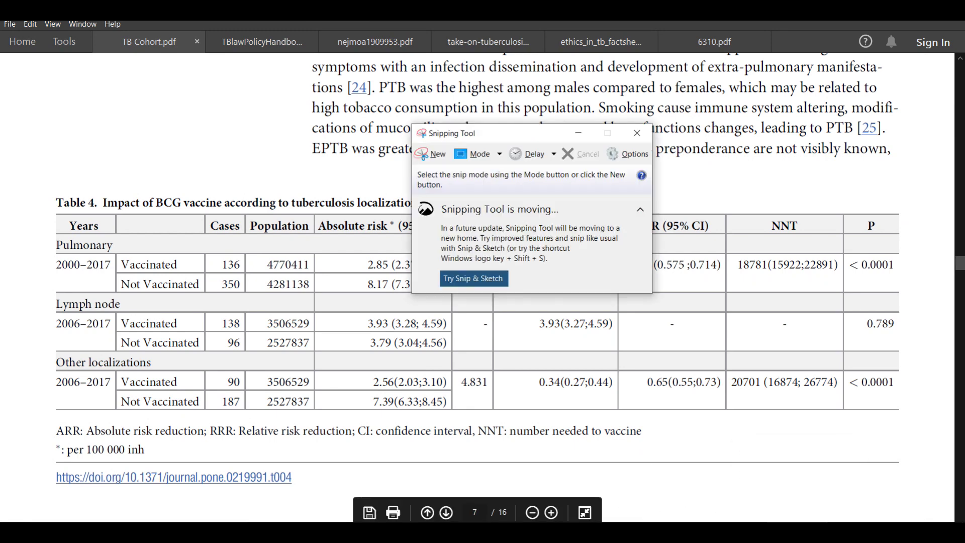
left_click(427, 152)
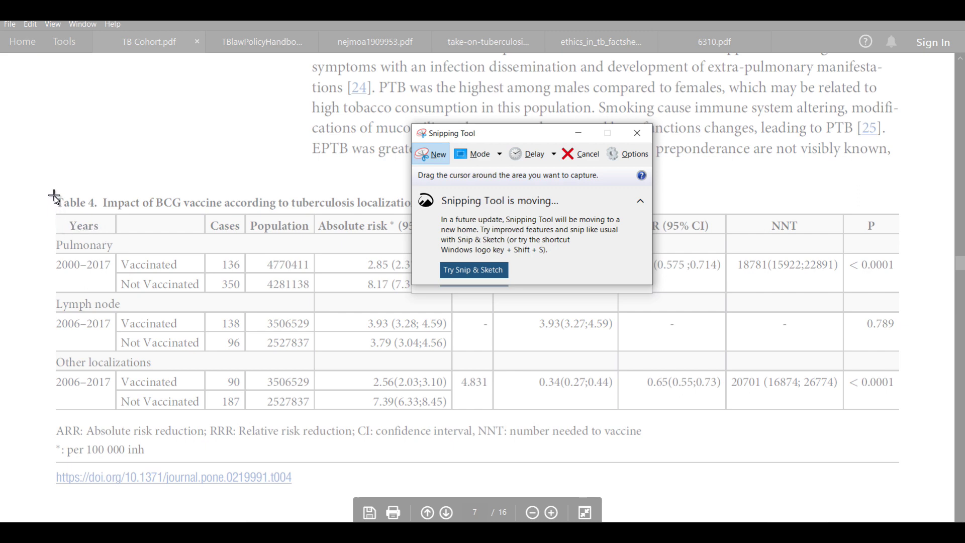
left_click_drag(54, 195, 904, 416)
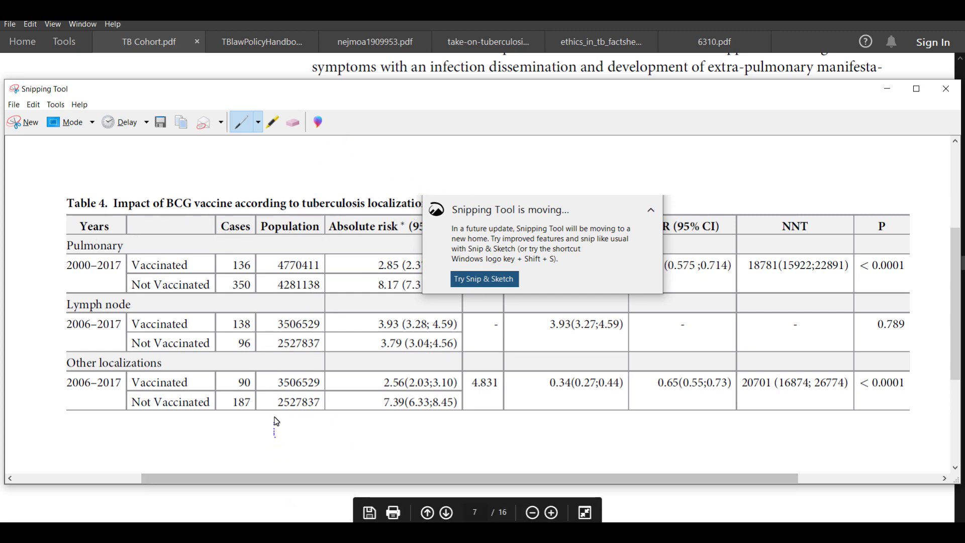
Step: Save the snip as a PNG named Table 3 in the DB2 folder and close Snipping Tool
left_click(161, 123)
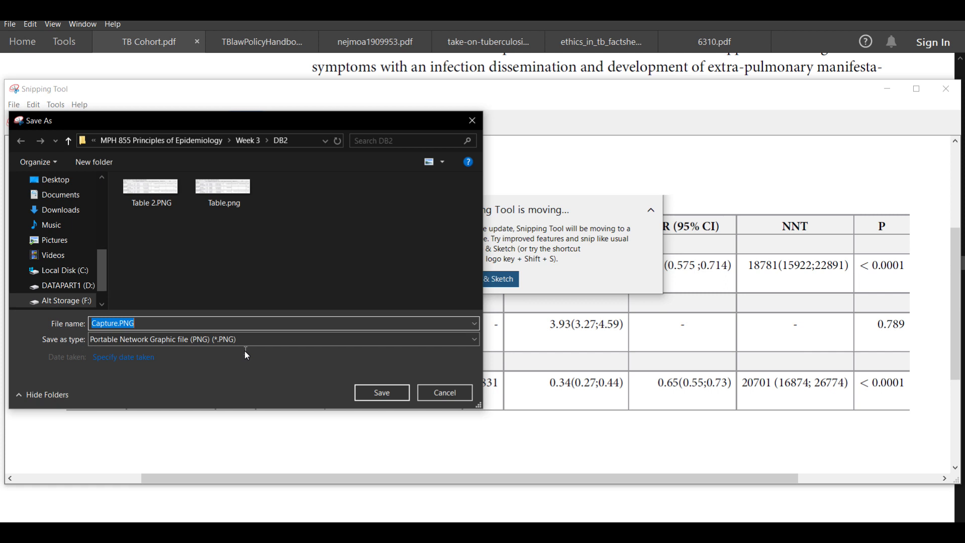
type("Table 3")
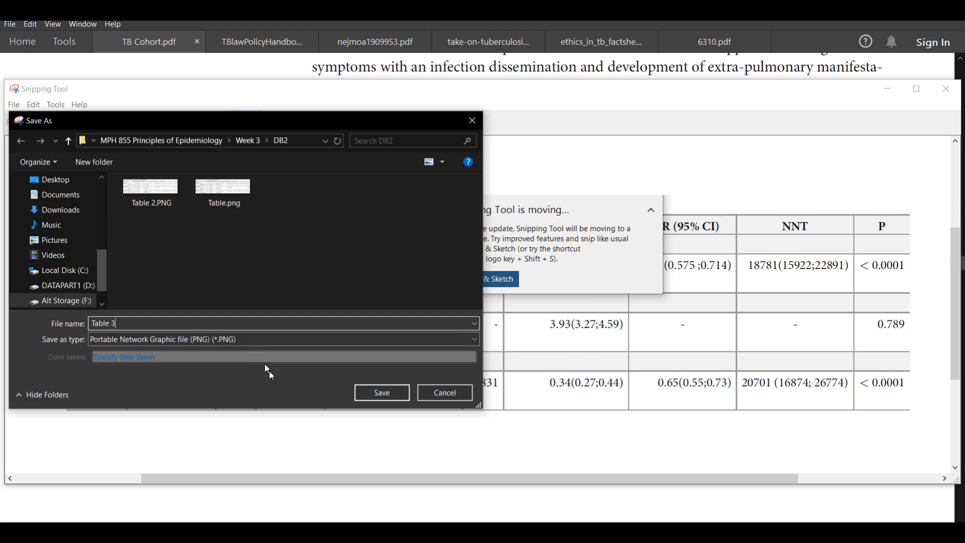
left_click(380, 394)
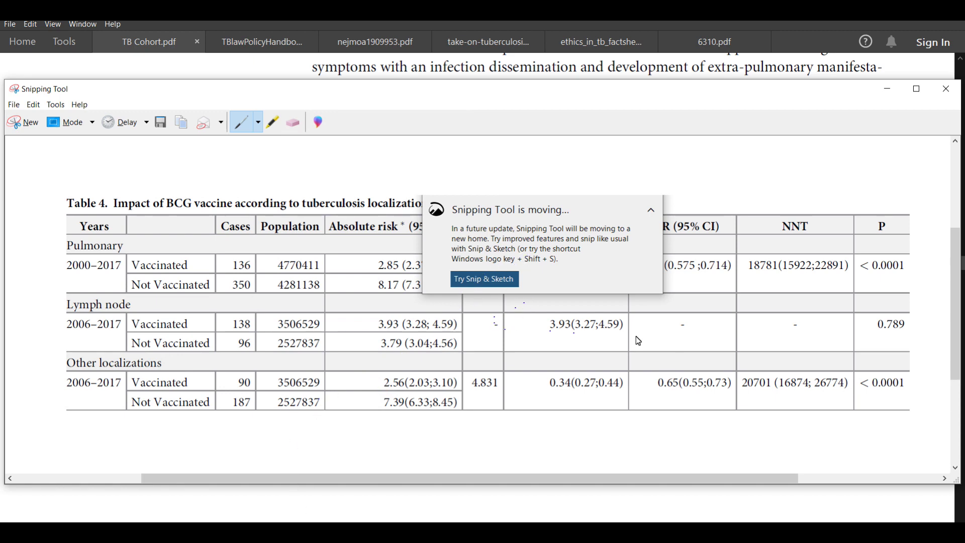
left_click(946, 88)
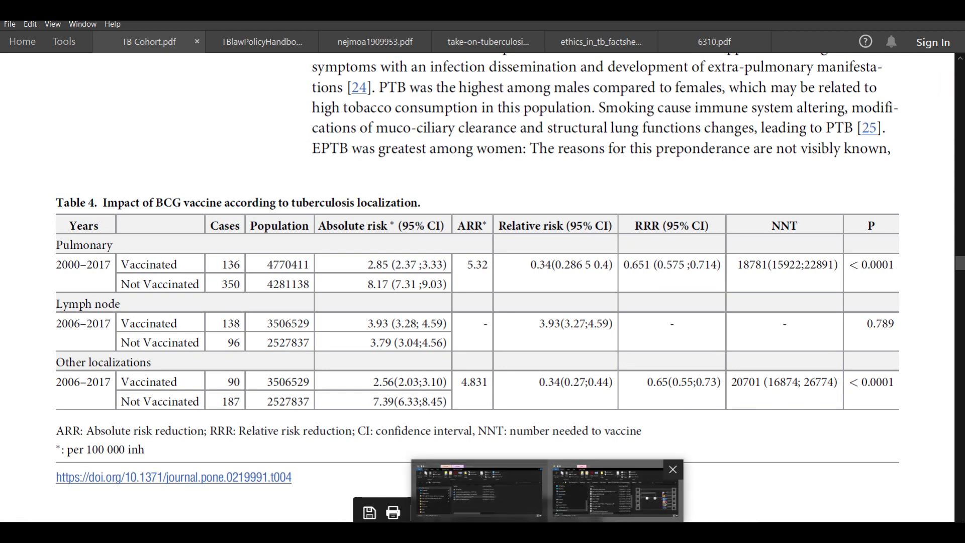
Step: Switch back to the Blackboard reply and start inserting an image from the computer on the blank line above "Retrieved from"
mouse_move(548, 533)
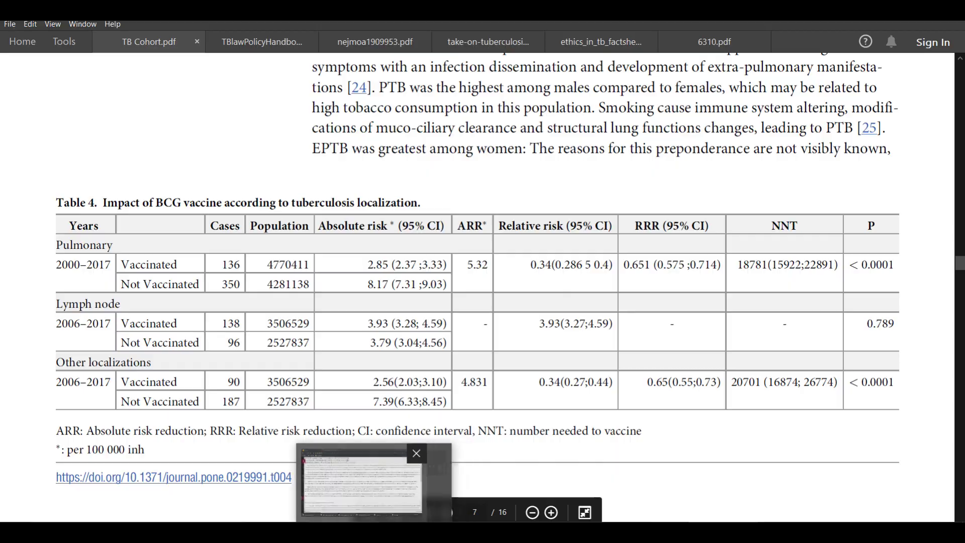
left_click(373, 533)
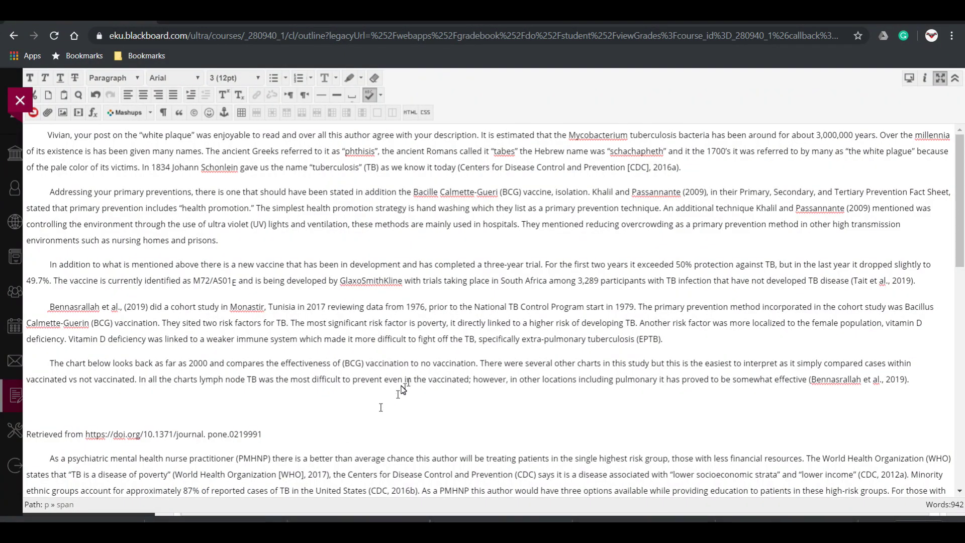
left_click(119, 409)
left_click(63, 113)
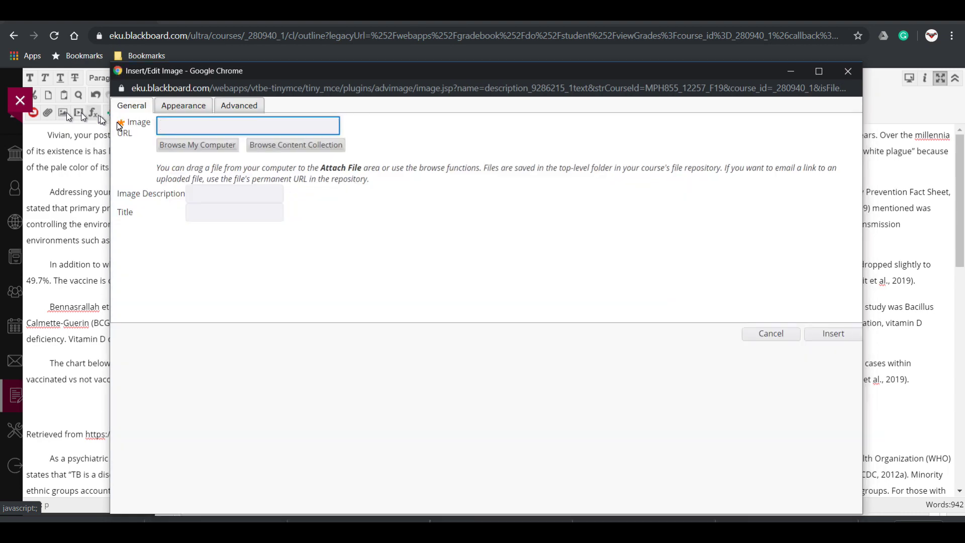
left_click(216, 150)
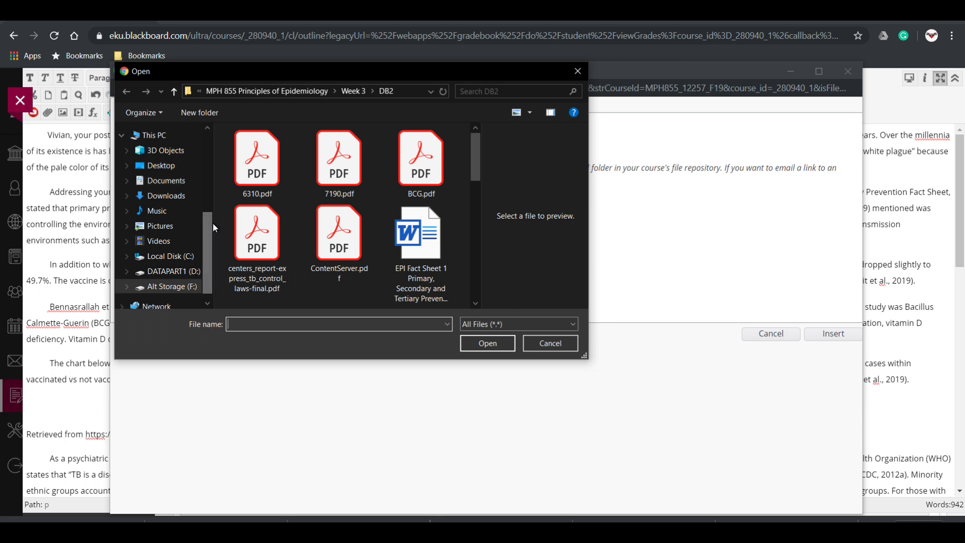
Step: Insert Table 3.PNG from MPH 855 Principles of Epidemiology, Week 3, DB2 without an image description
left_click_drag(211, 230, 208, 154)
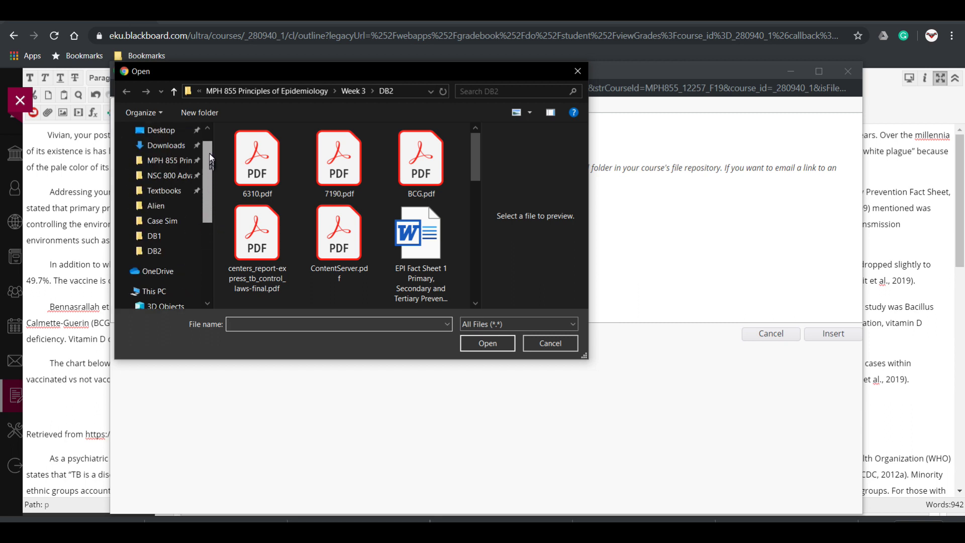
left_click(171, 160)
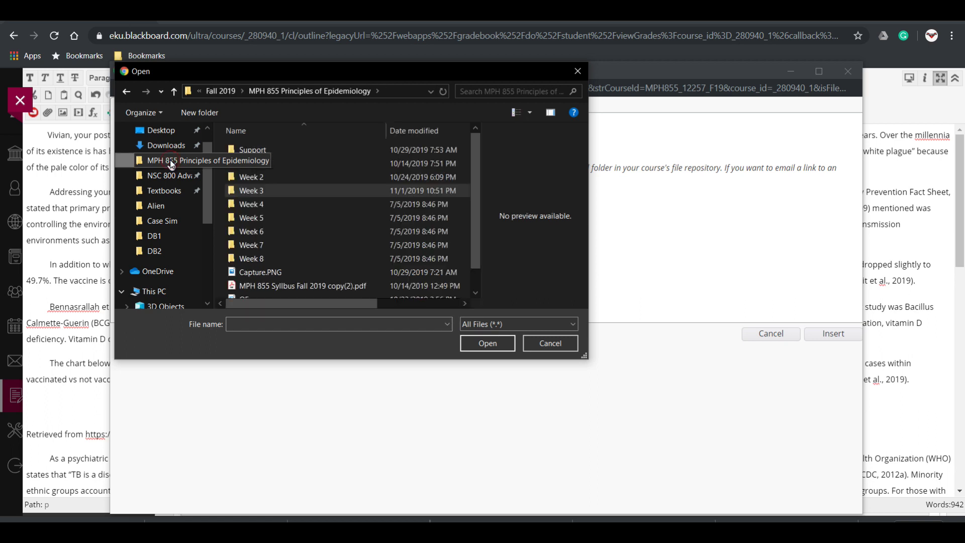
double_click(235, 190)
double_click(243, 166)
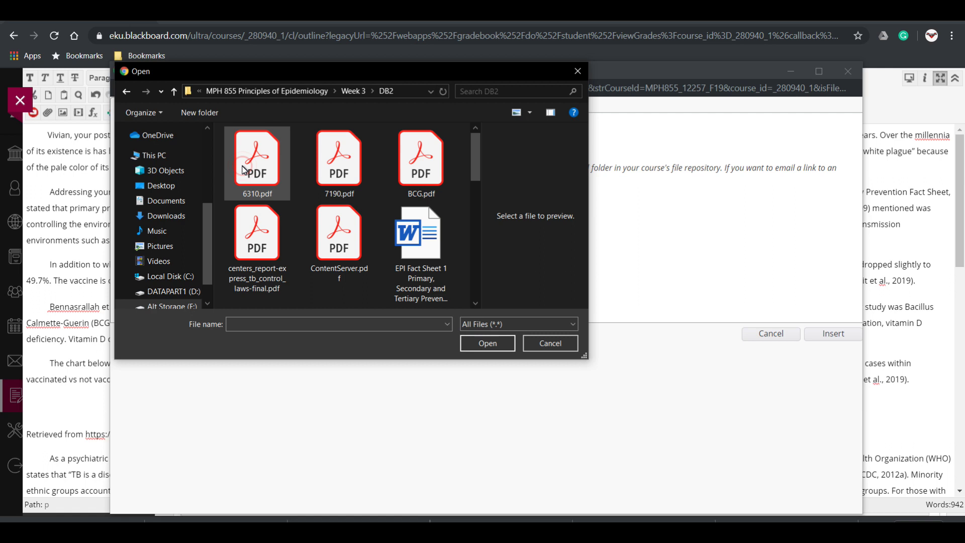
left_click_drag(476, 146, 480, 223)
left_click(425, 175)
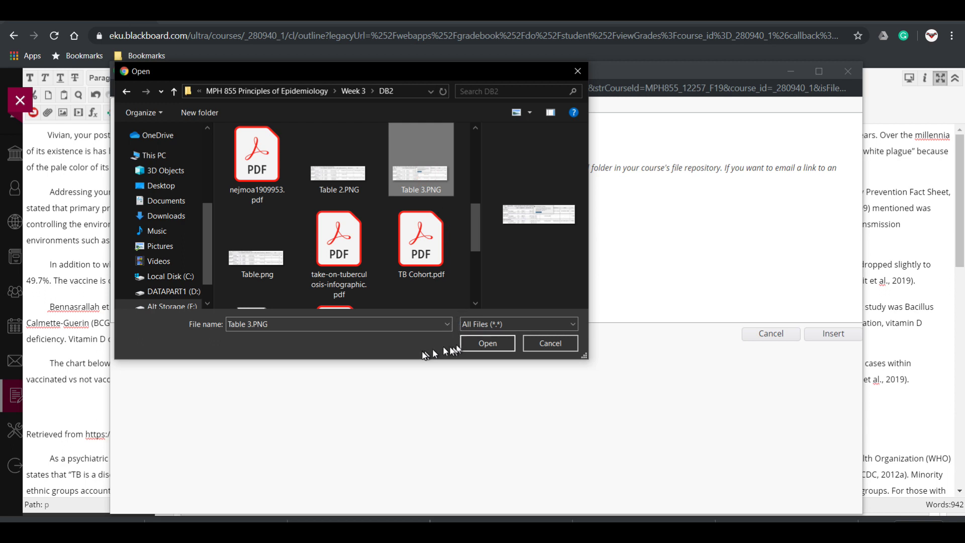
left_click(488, 343)
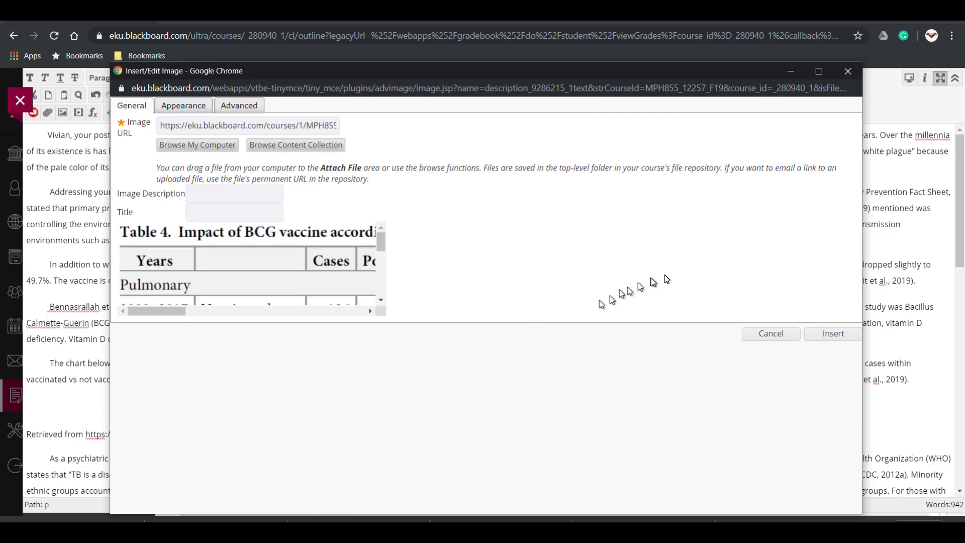
left_click(835, 332)
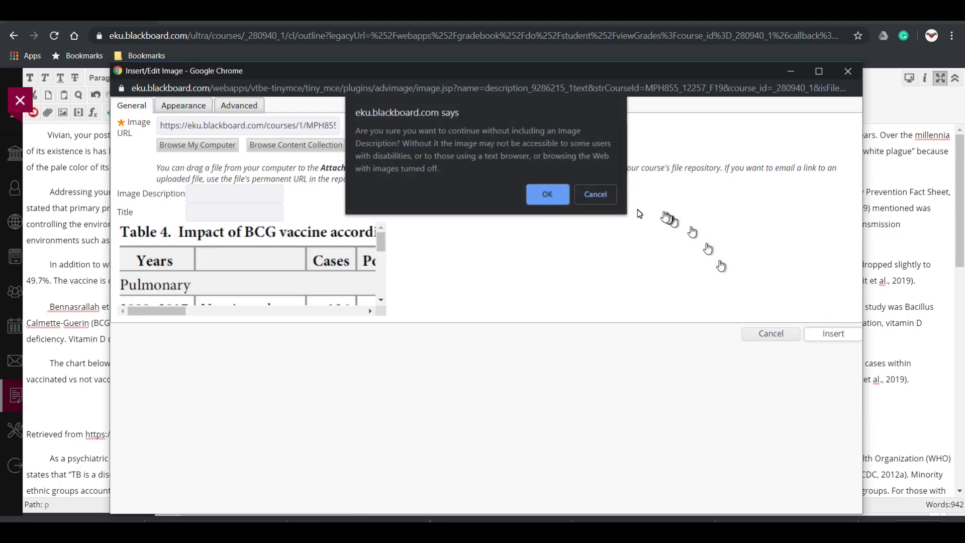
left_click(544, 202)
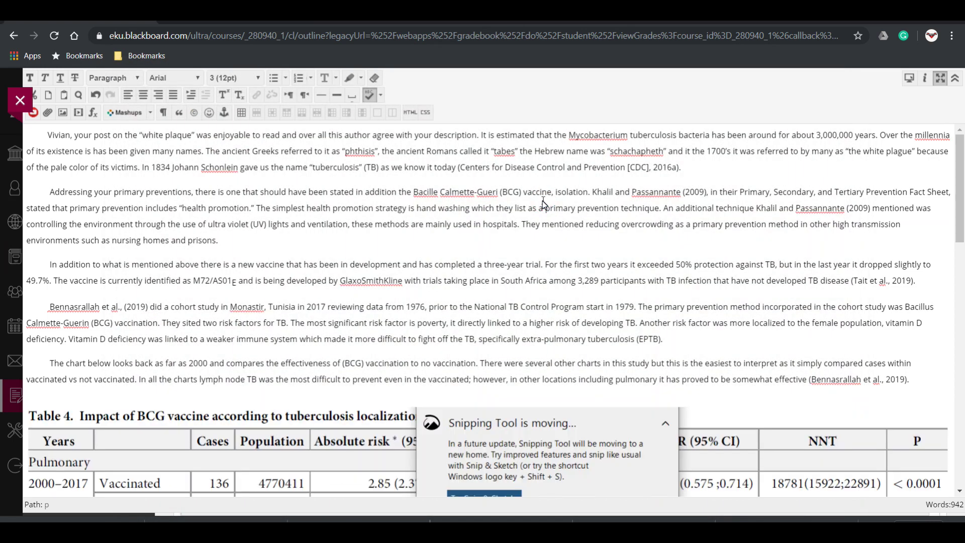
Step: Delete the inserted Table 4 image from the reply
scroll(599, 262, "down", 1)
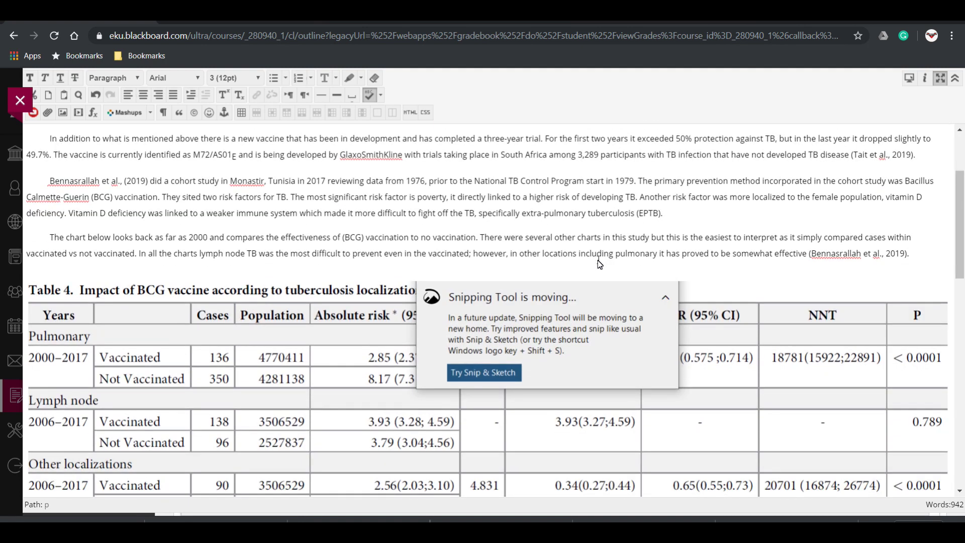
scroll(598, 262, "down", 3)
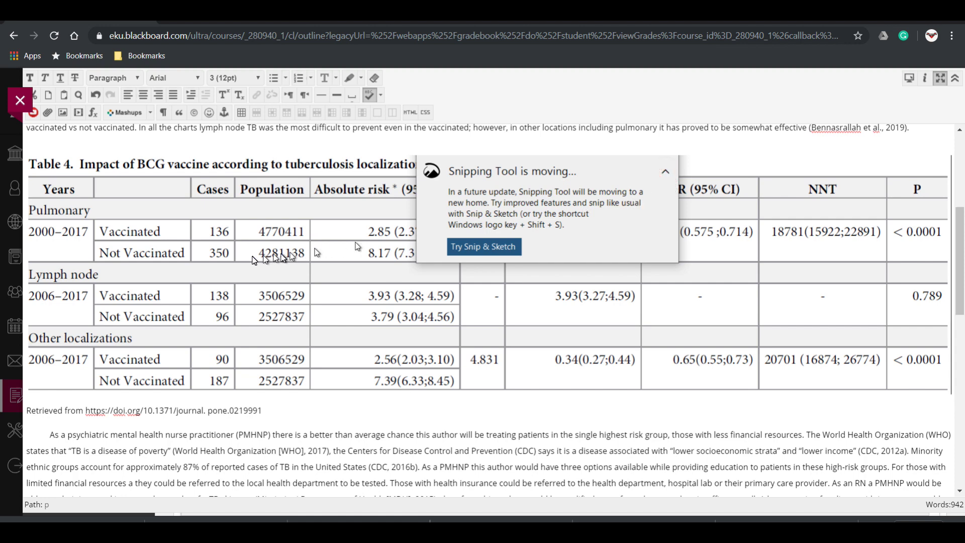
right_click(234, 220)
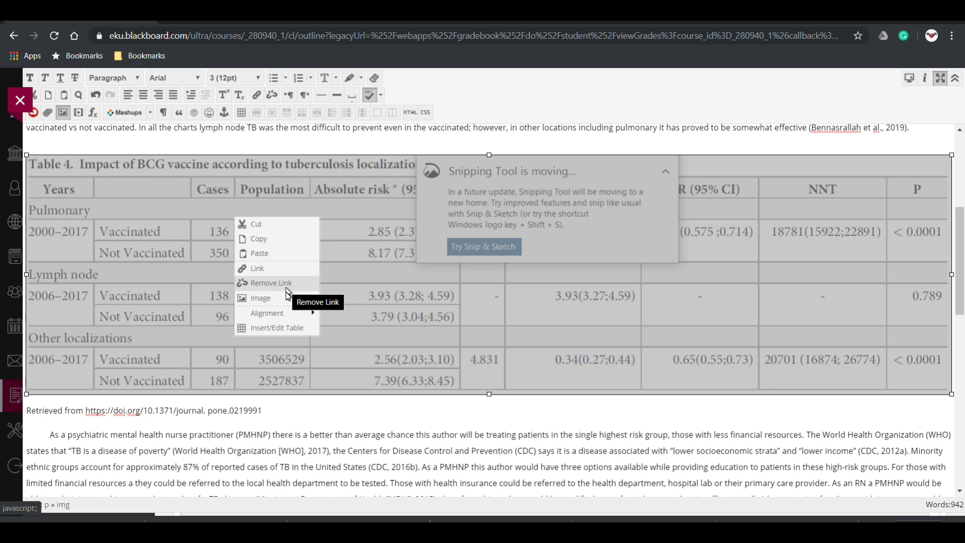
left_click(289, 329)
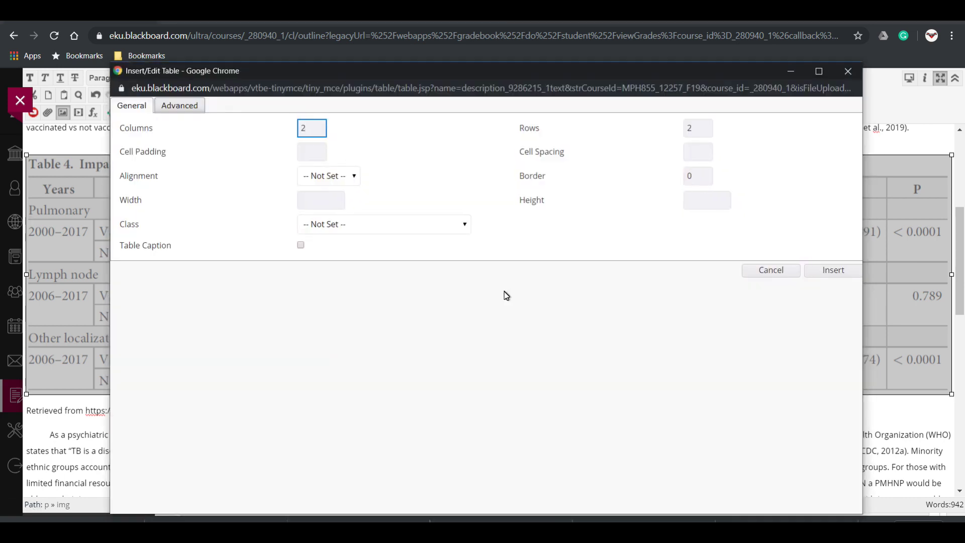
left_click(792, 271)
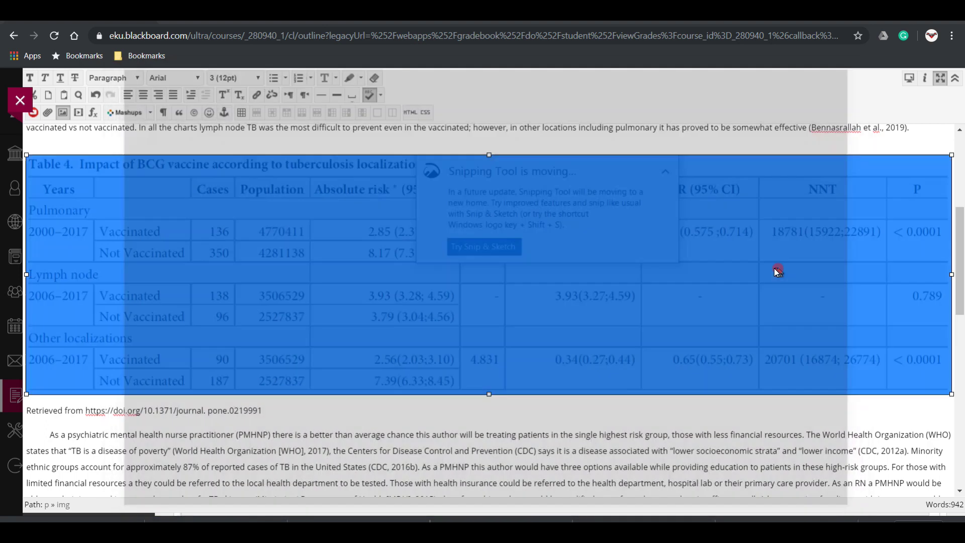
key("Delete")
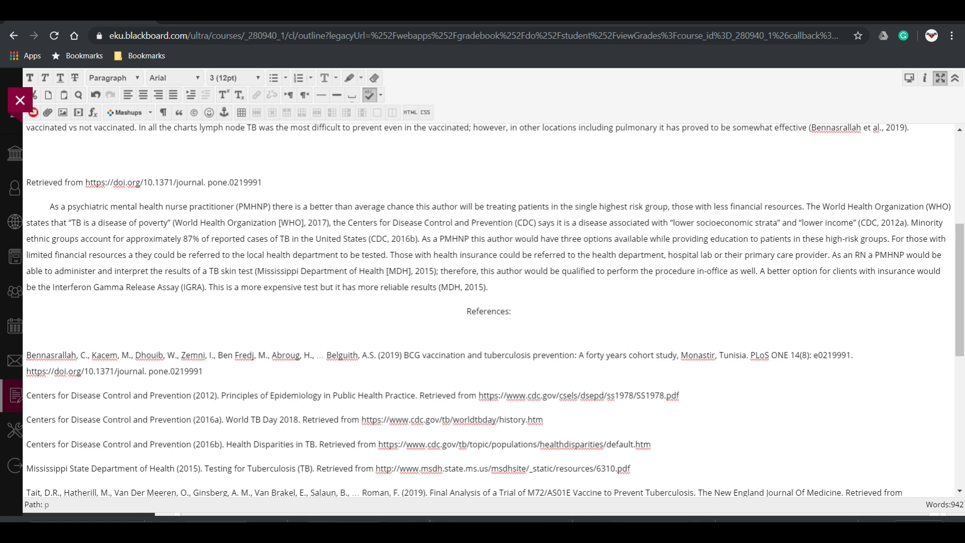
Step: Switch to TB Cohort.pdf in Adobe Acrobat Reader, start Snipping Tool and collapse its "Snipping Tool is moving..." notice
mouse_move(557, 534)
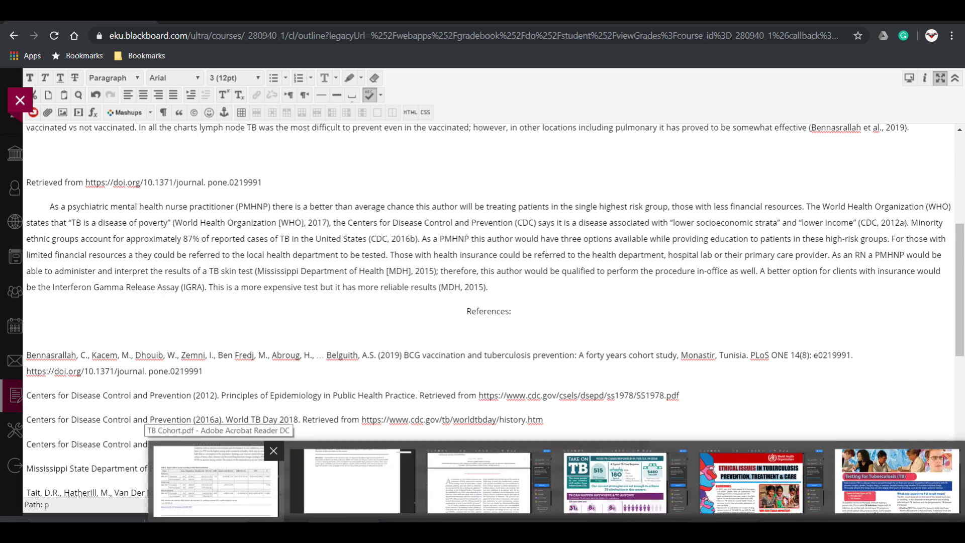
left_click(217, 480)
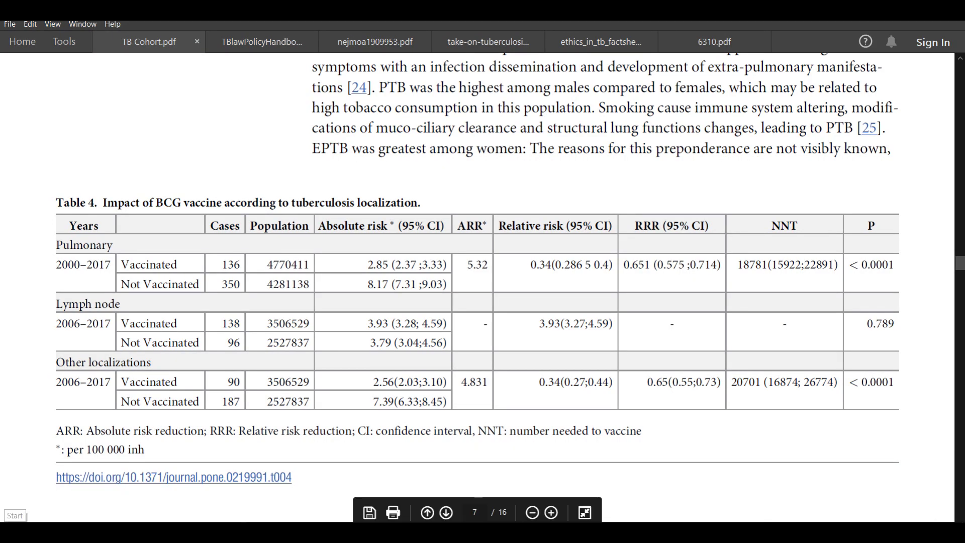
left_click(13, 533)
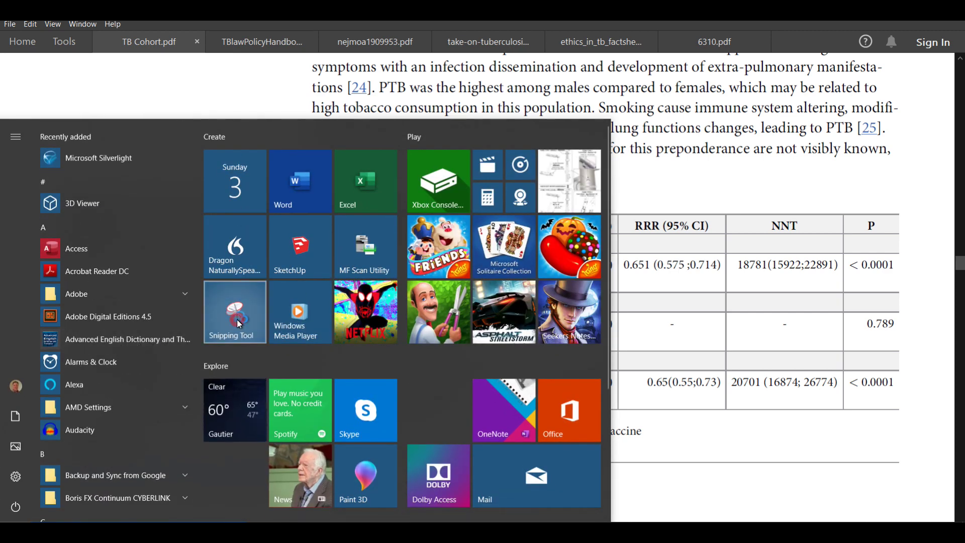
left_click(237, 320)
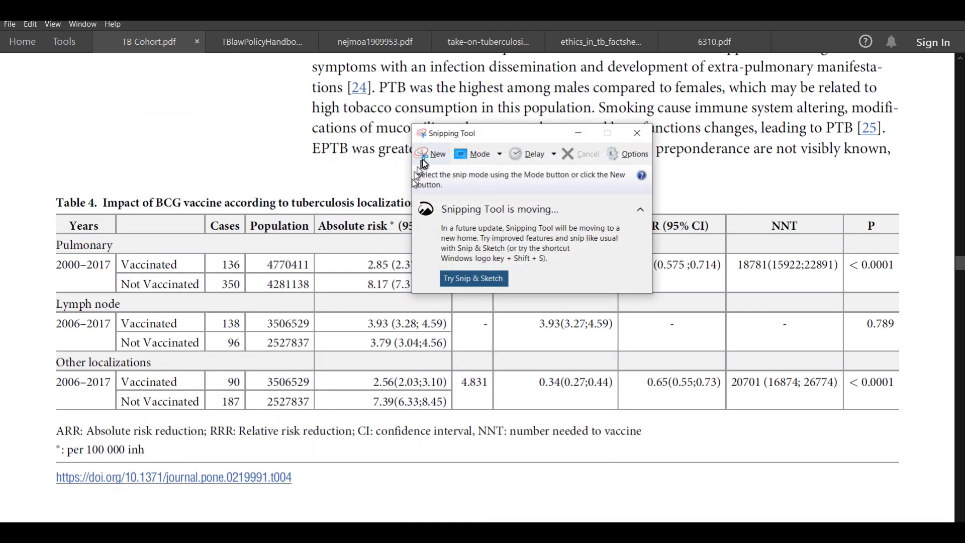
left_click(640, 210)
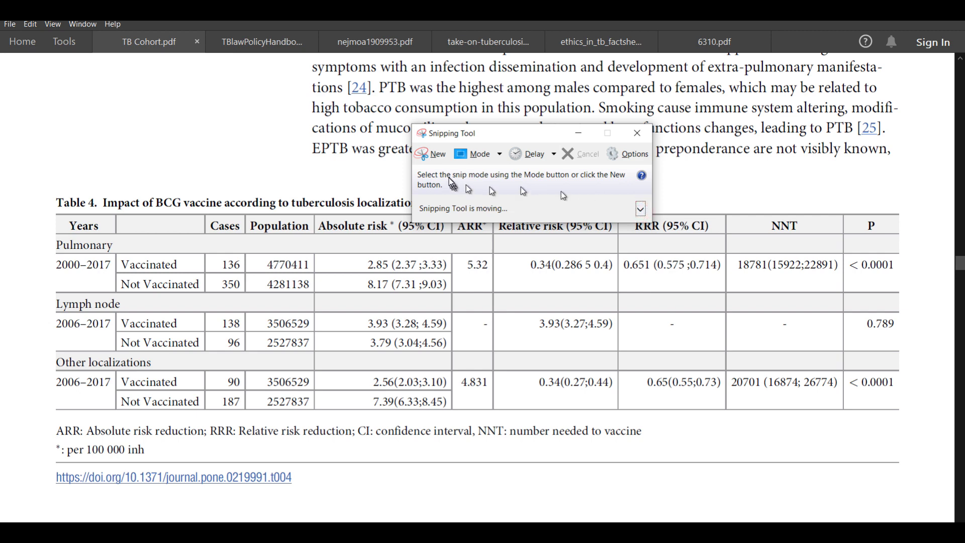
Step: Capture a new rectangular snip of Table 4 with the Snipping Tool window moved clear of the table
left_click(432, 155)
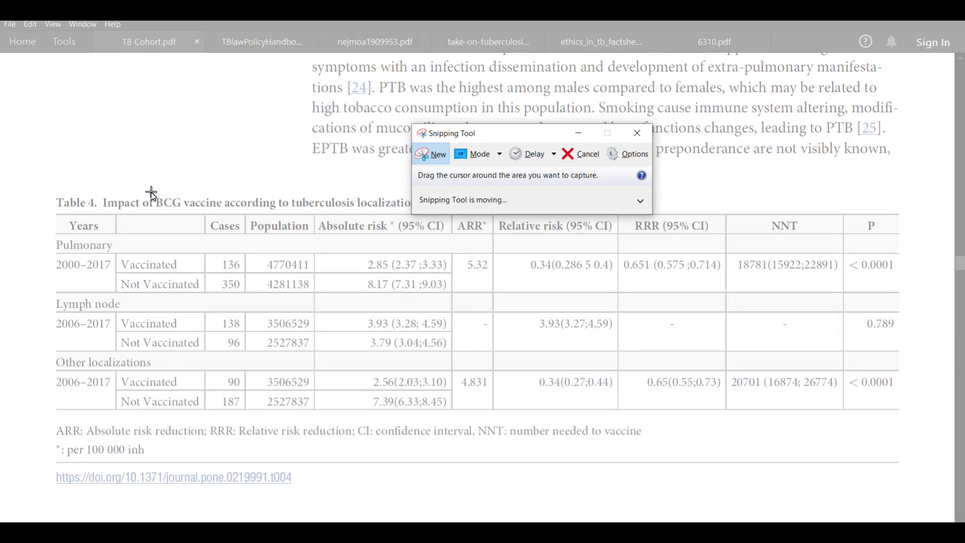
left_click_drag(511, 136, 489, 71)
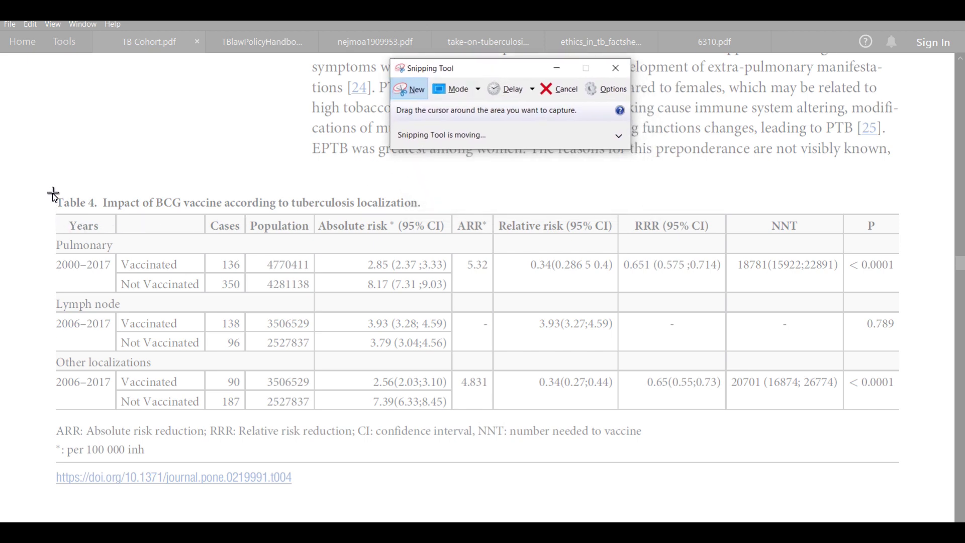
left_click_drag(53, 194, 905, 418)
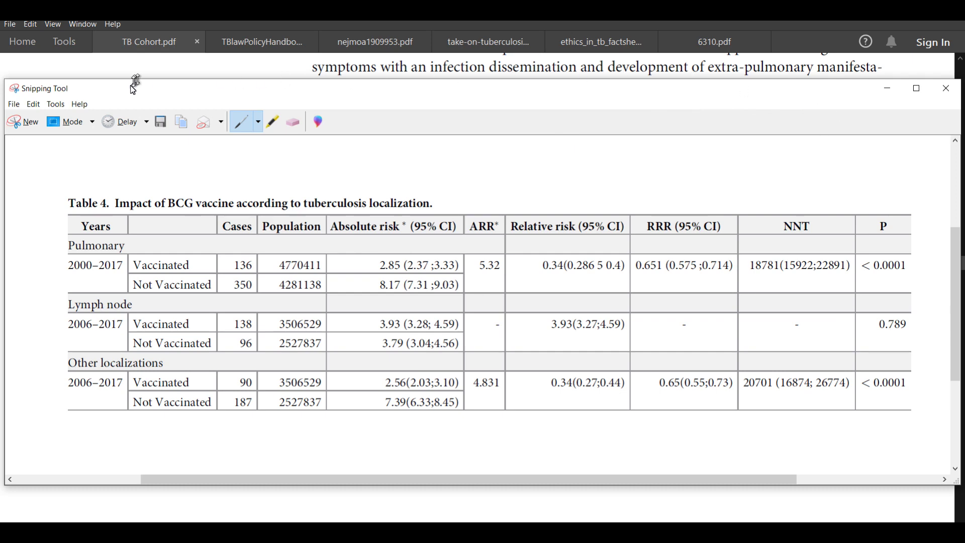
Step: Save the Table 4 snip over the existing Table 3.PNG in the DB2 folder and close Snipping Tool
left_click(165, 123)
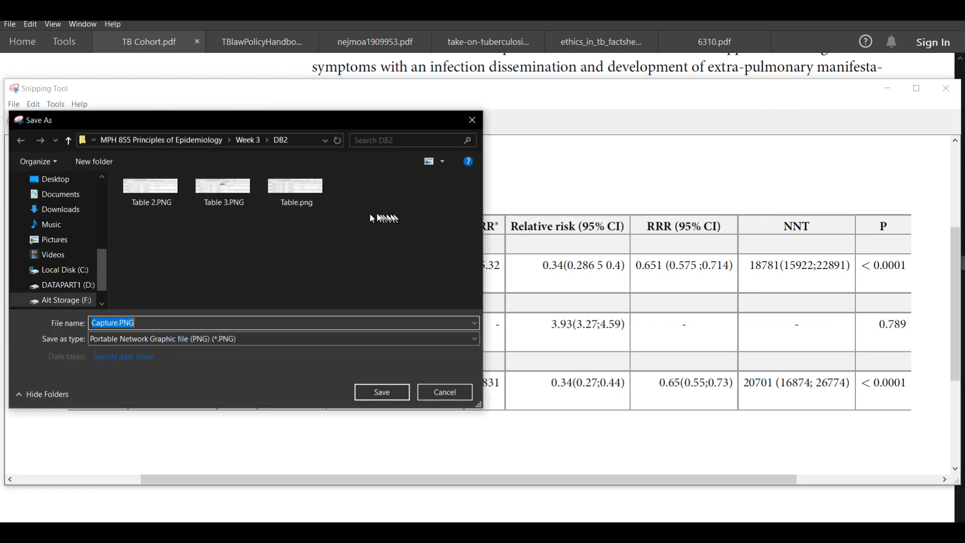
left_click(223, 194)
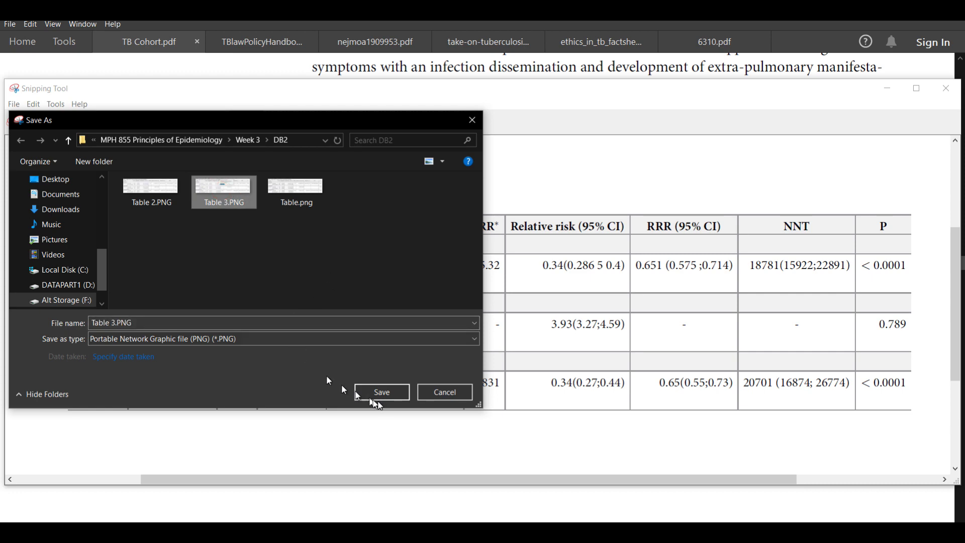
left_click(382, 394)
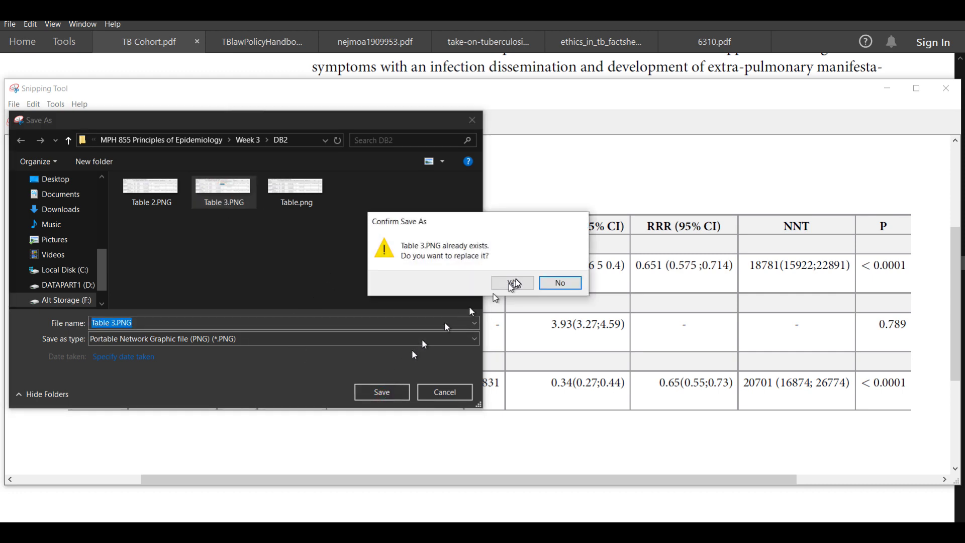
left_click(520, 284)
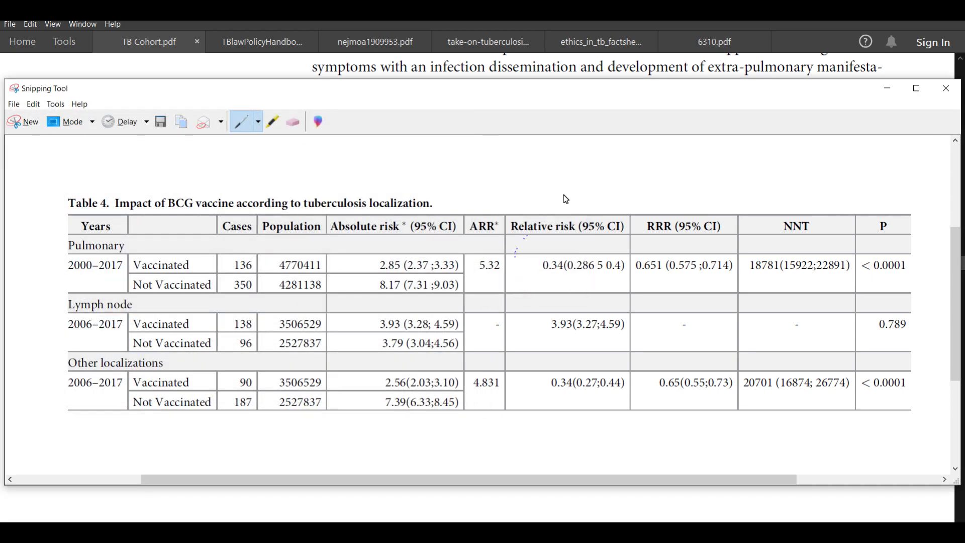
left_click(946, 88)
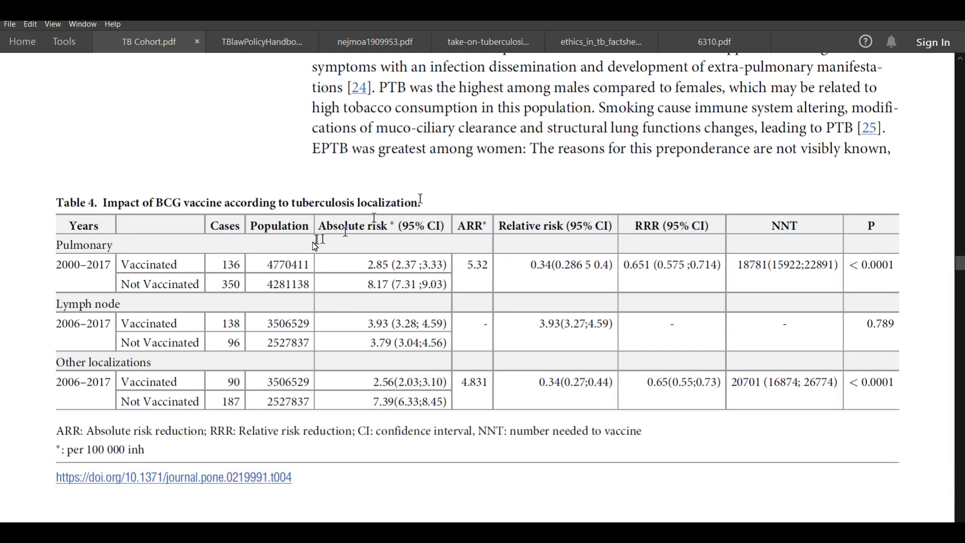
Step: Switch back to the Blackboard reply in Chrome and start inserting an image from the computer on the blank line above "Retrieved from"
left_click(271, 533)
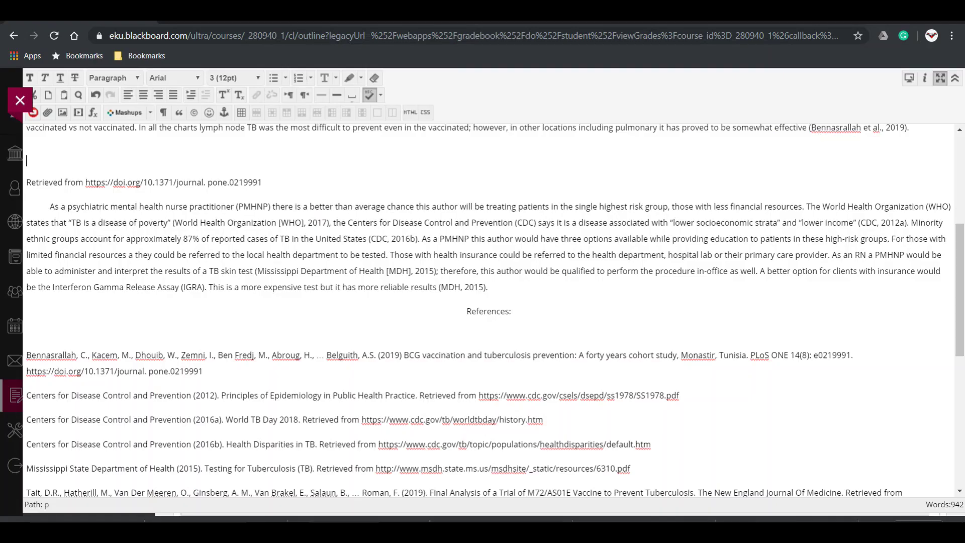
left_click(28, 161)
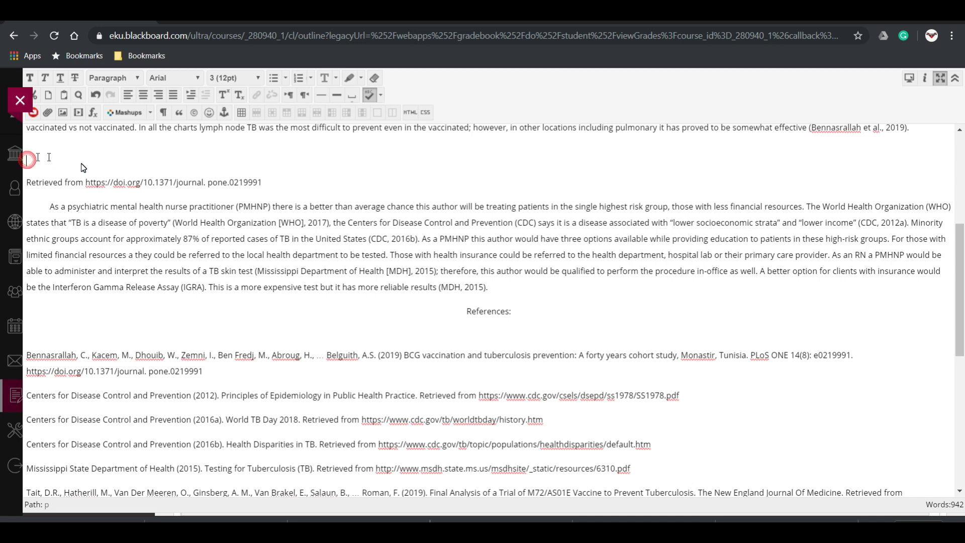
left_click(64, 111)
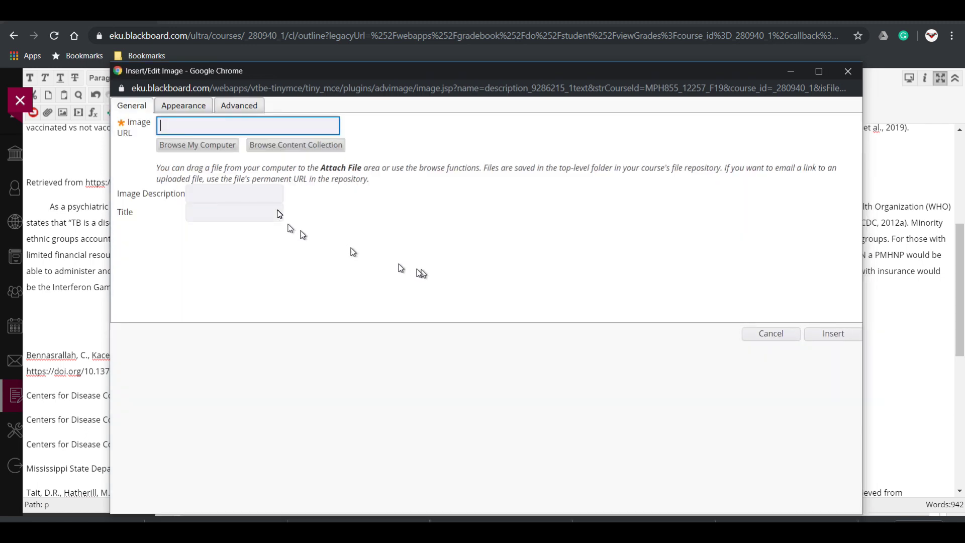
left_click(196, 146)
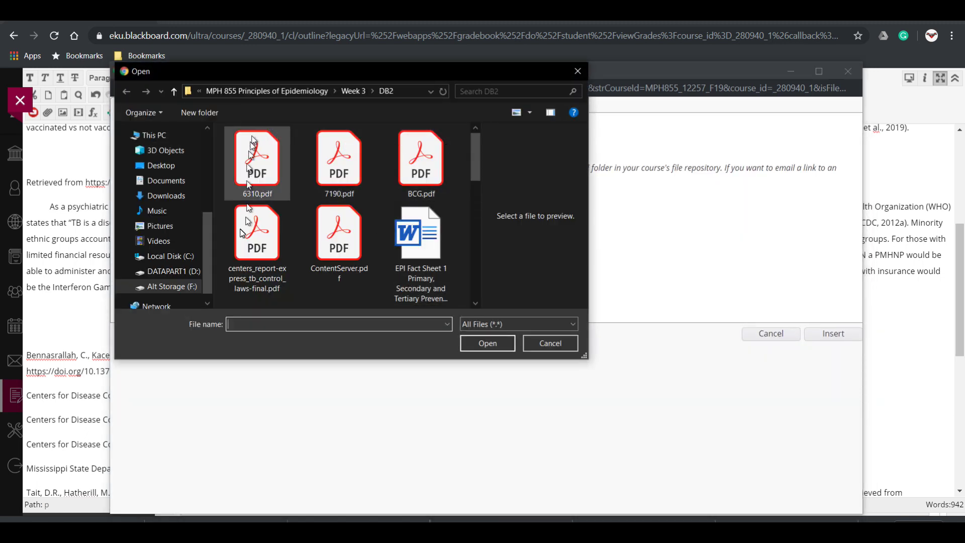
Step: Insert the updated Table 3.PNG from MPH 855 Principles of Epidemiology, Week 3, DB2, continuing without an image description
scroll(209, 191, "up", 4)
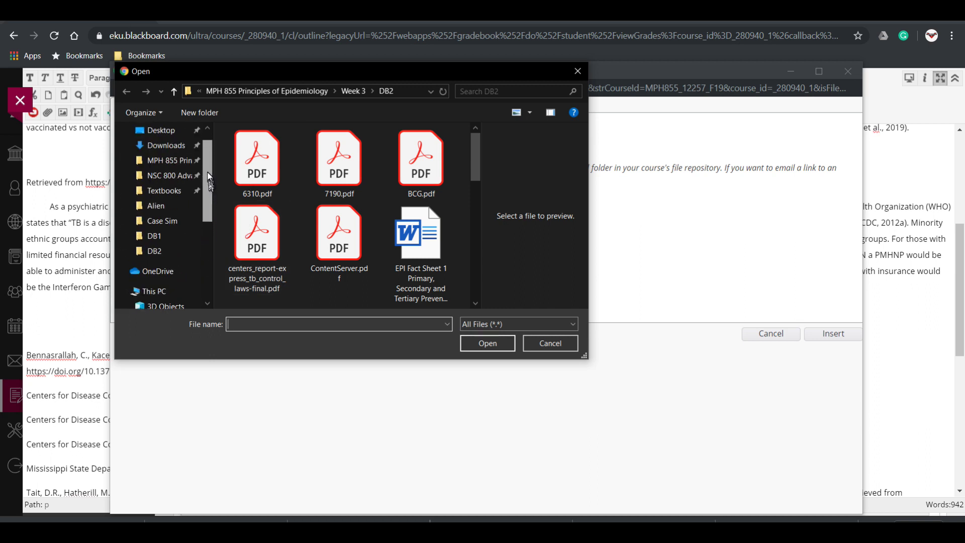
left_click(171, 160)
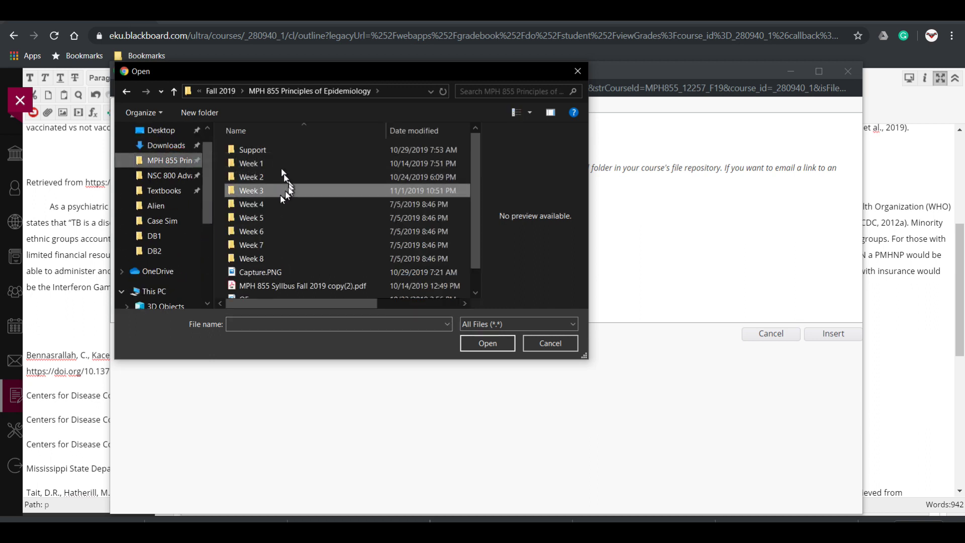
left_click(235, 189)
double_click(236, 189)
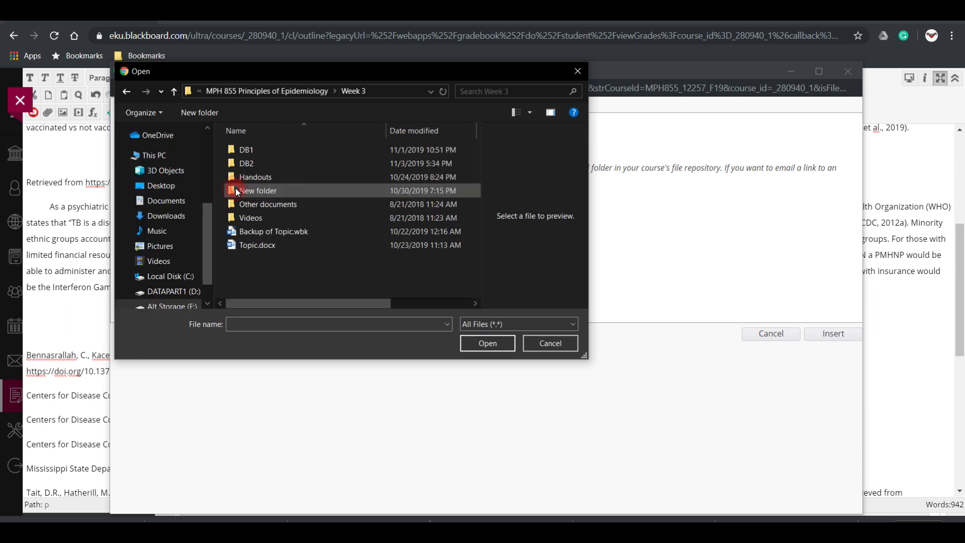
left_click(232, 169)
double_click(232, 169)
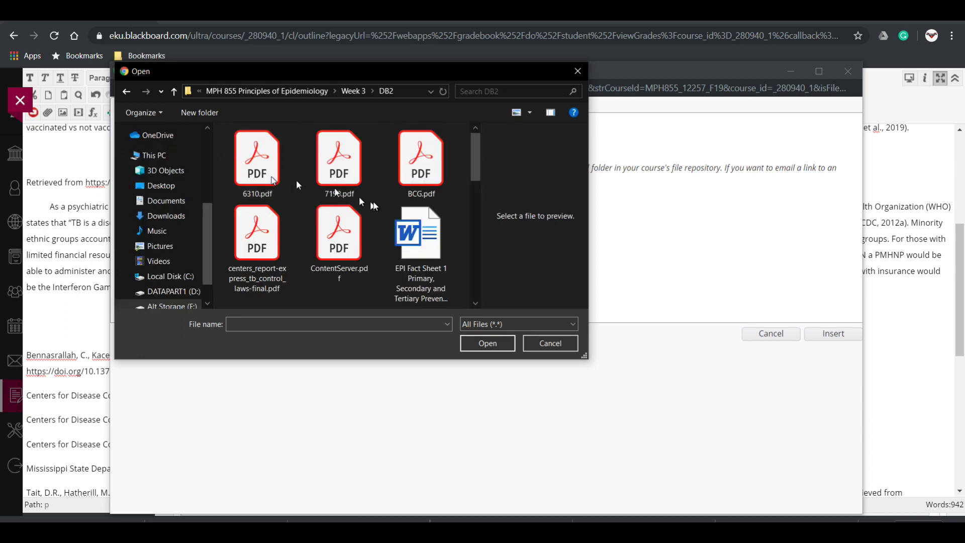
scroll(372, 201, "down", 5)
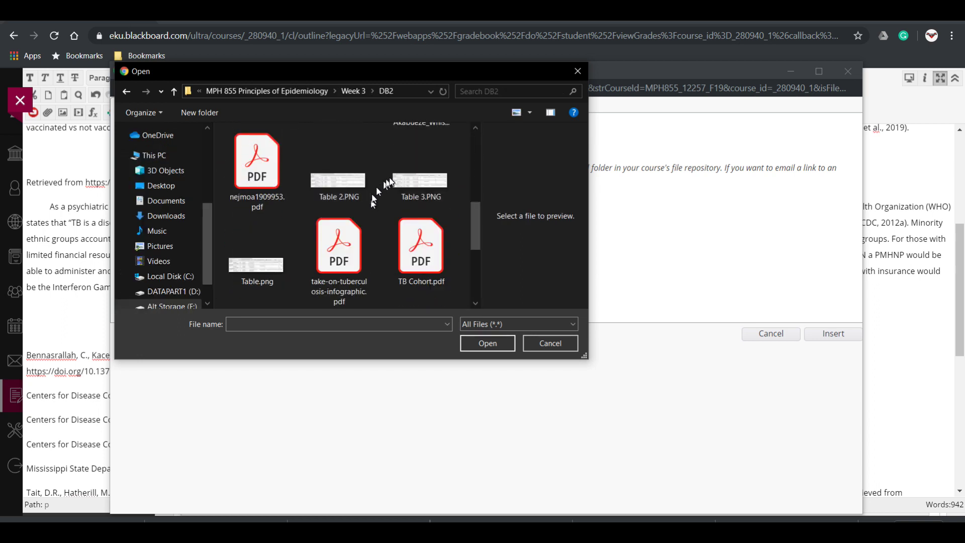
double_click(421, 182)
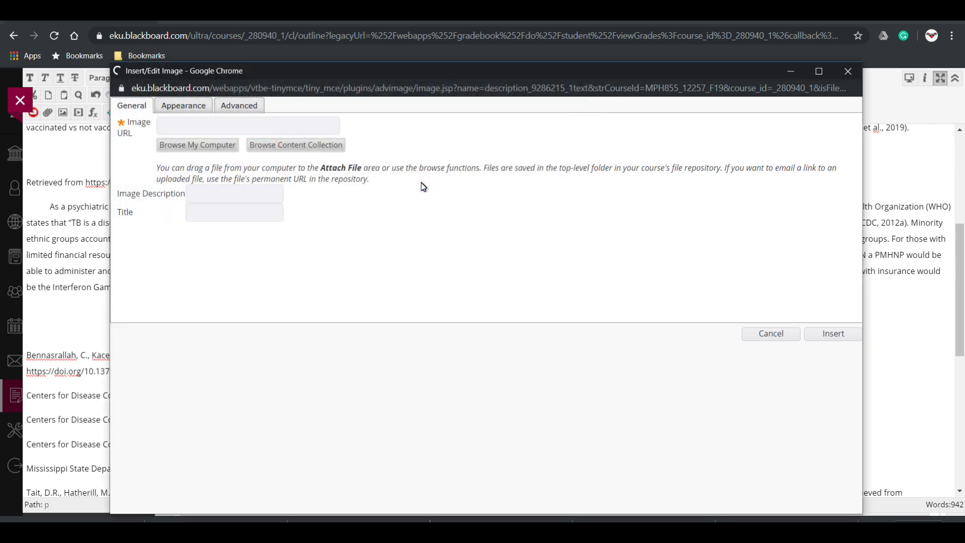
left_click(838, 333)
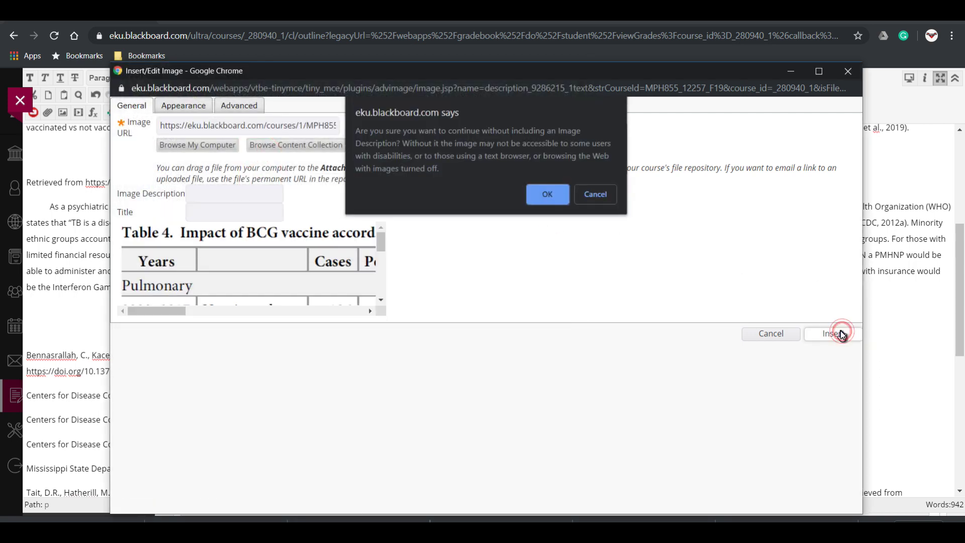
left_click(548, 195)
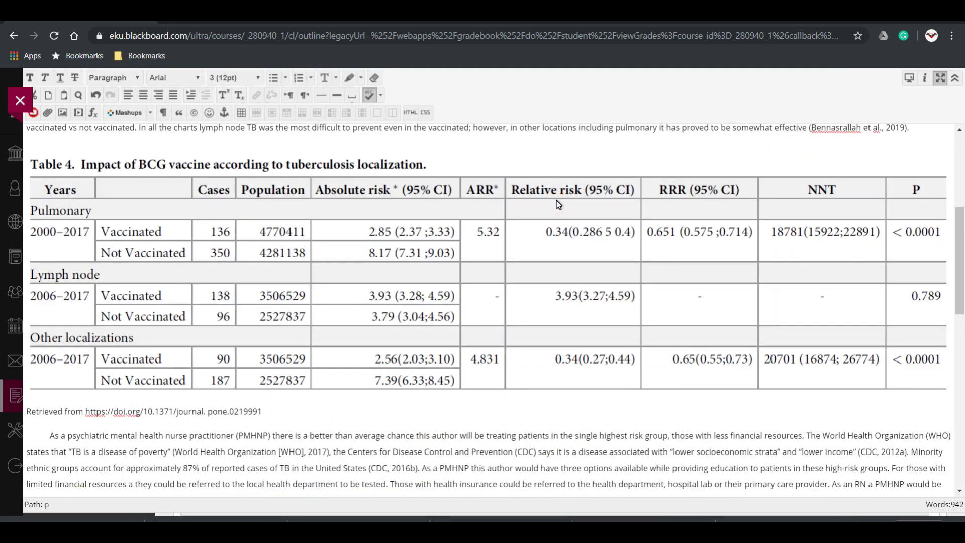
right_click(531, 244)
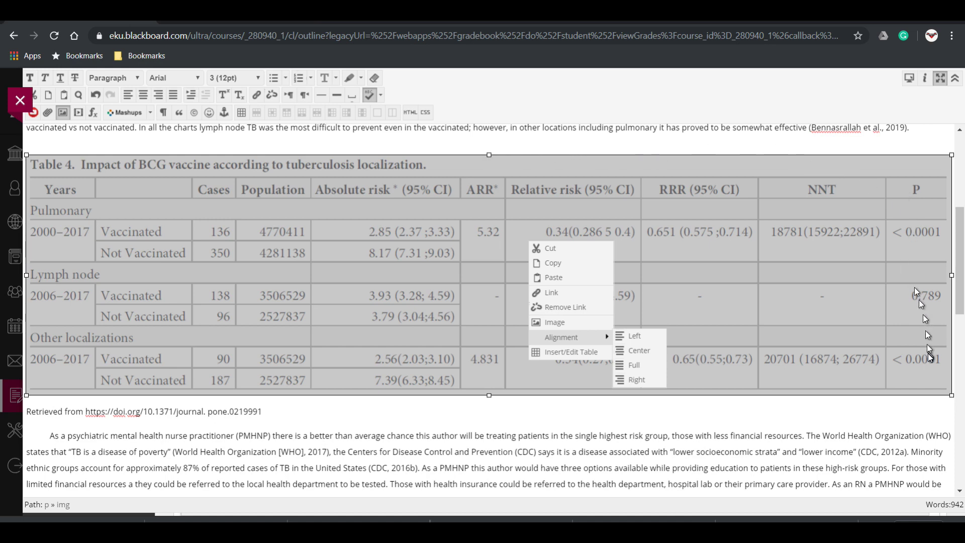
left_click(942, 430)
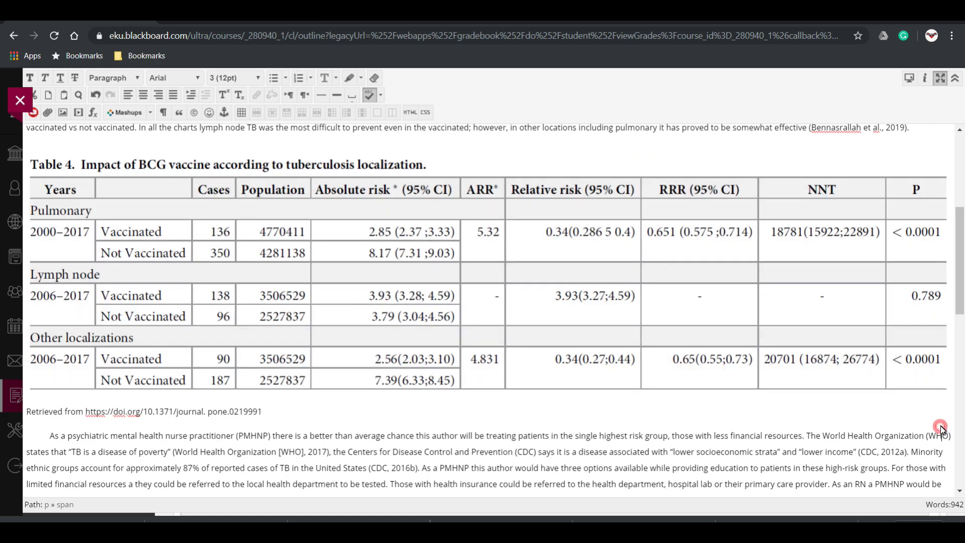
right_click(661, 302)
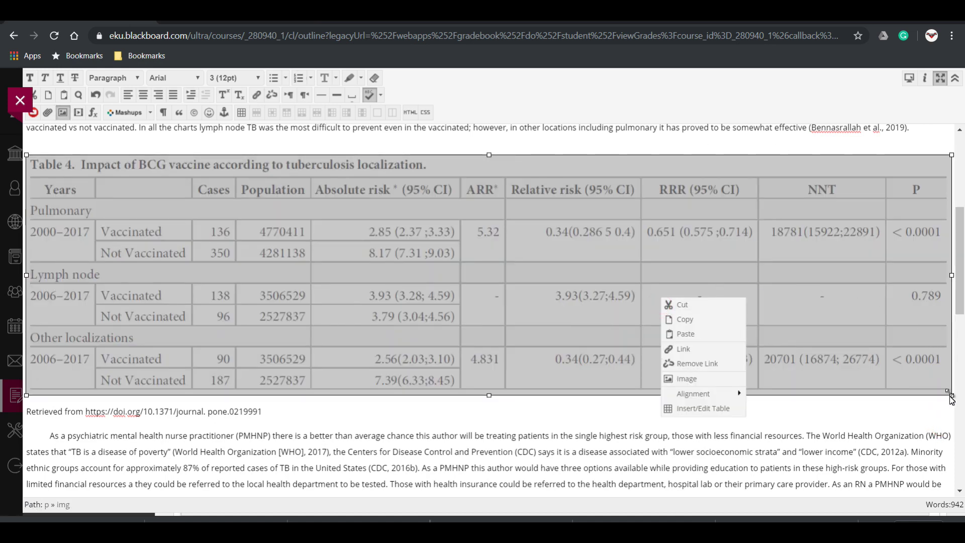
left_click(695, 409)
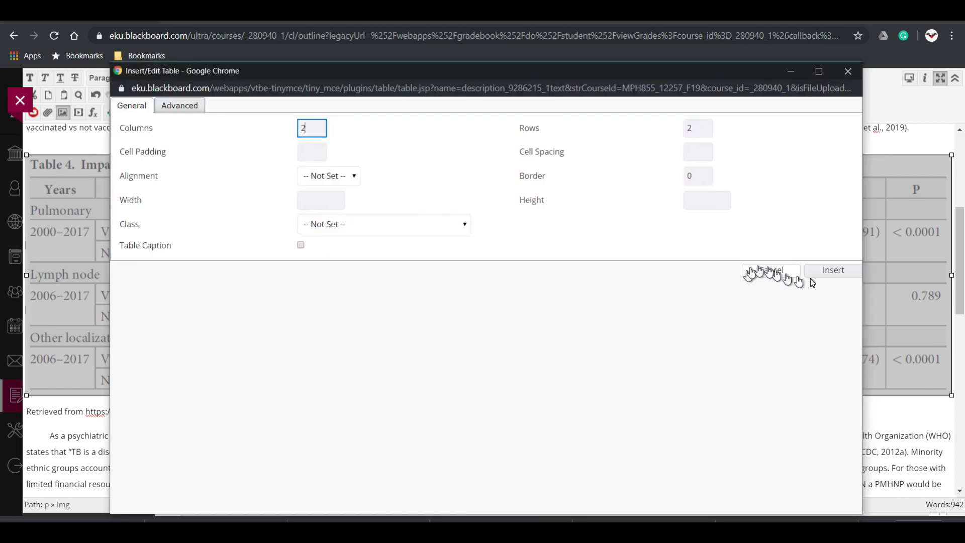
left_click(773, 271)
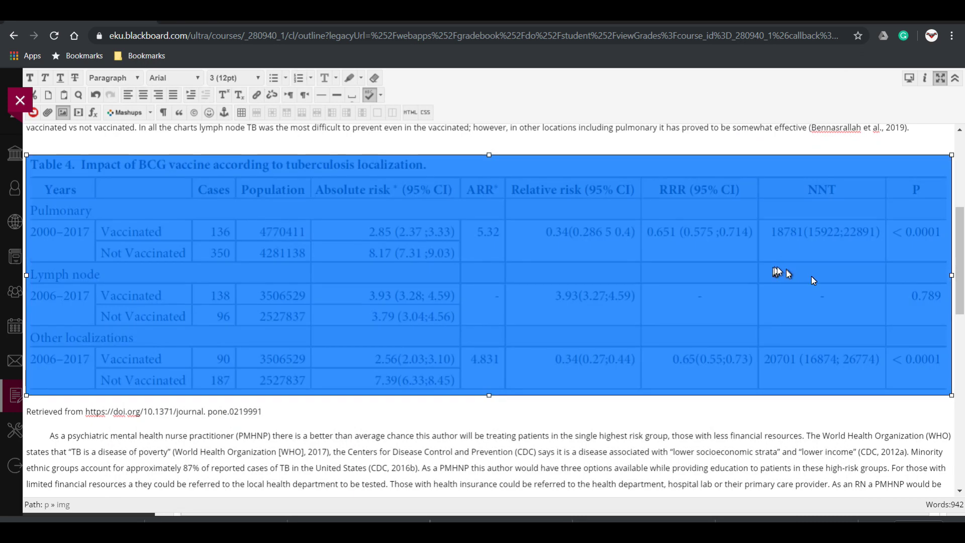
Step: Shrink the Table 4 image proportionally to about 70% of the text width and center both it and its "Retrieved from" line
left_click_drag(952, 395, 590, 324)
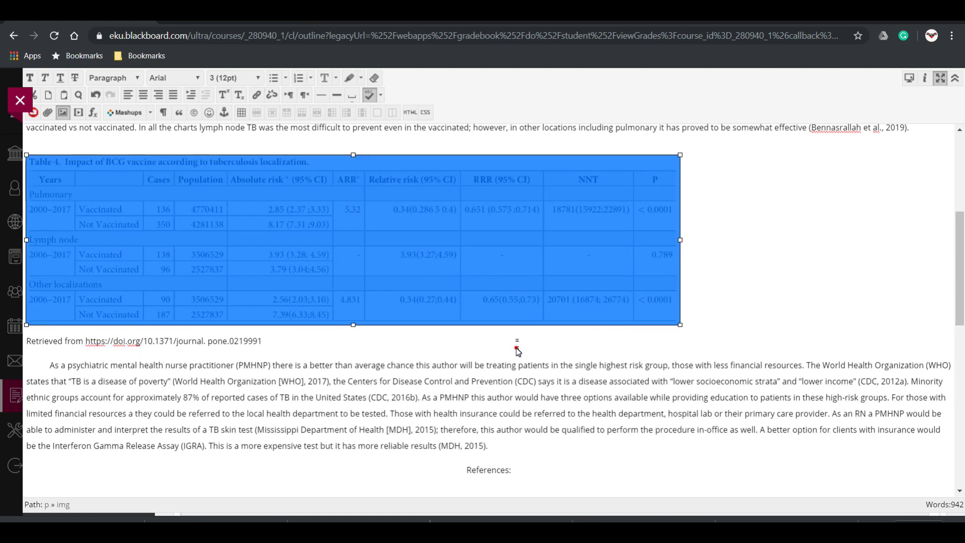
left_click(431, 235)
left_click(144, 95)
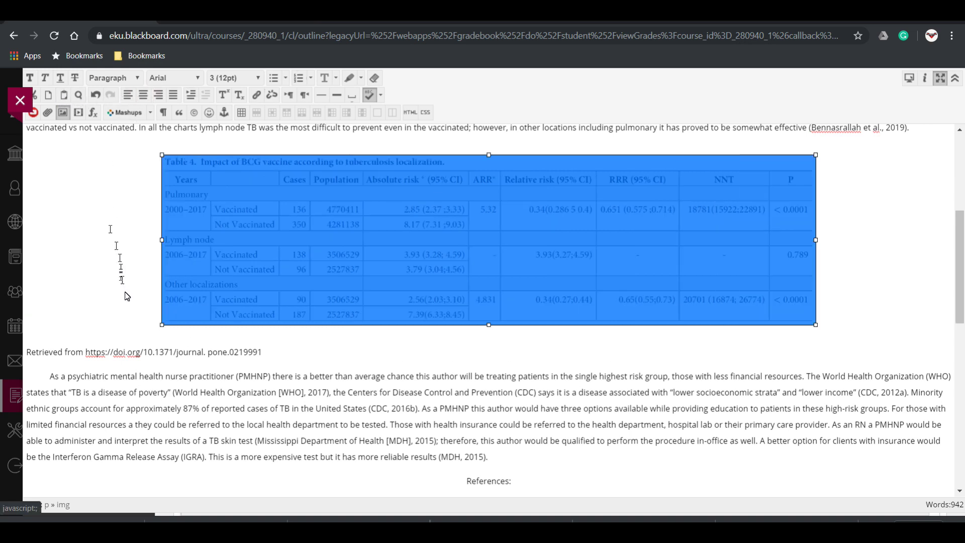
left_click(163, 352)
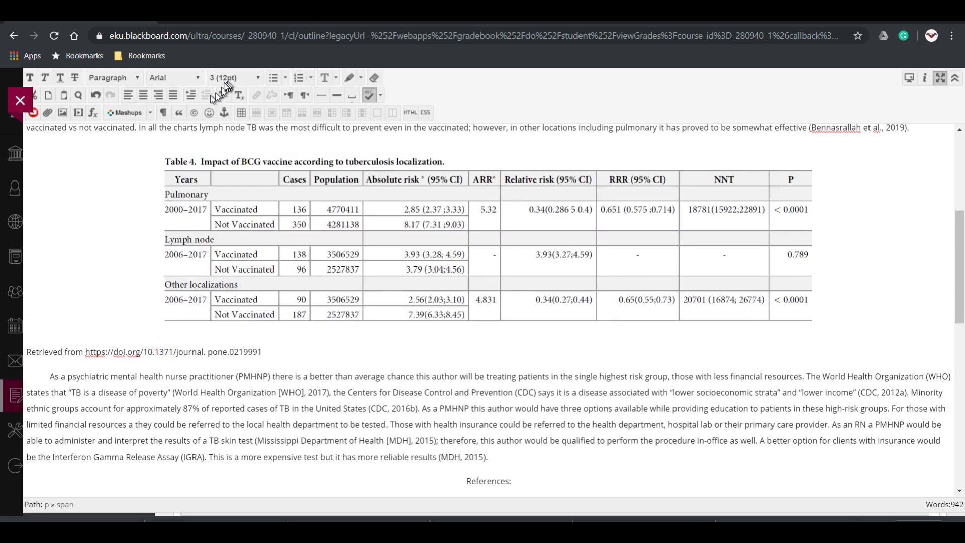
left_click(144, 96)
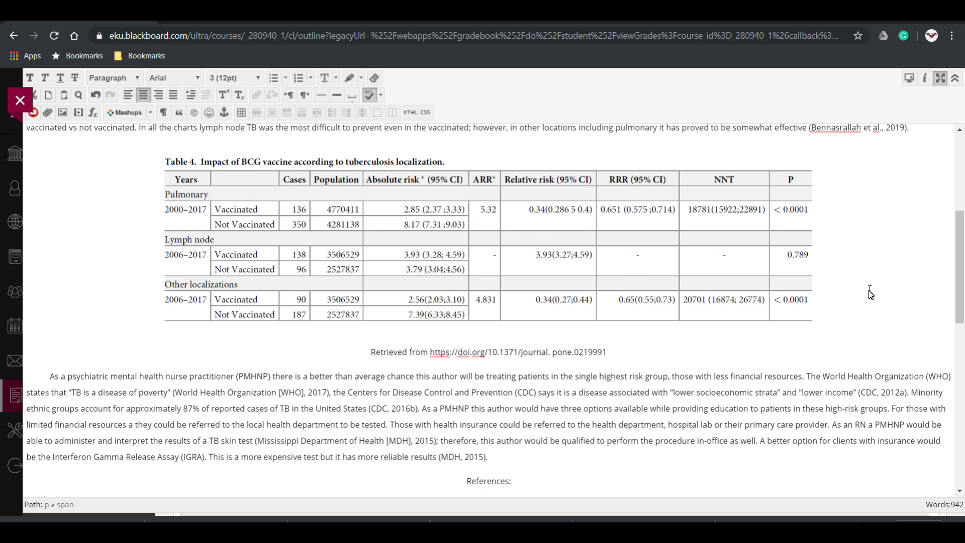
Step: Review the reply's paragraphs, the Table 4 placement and the reference list for spacing and alignment
scroll(793, 354, "down", 1)
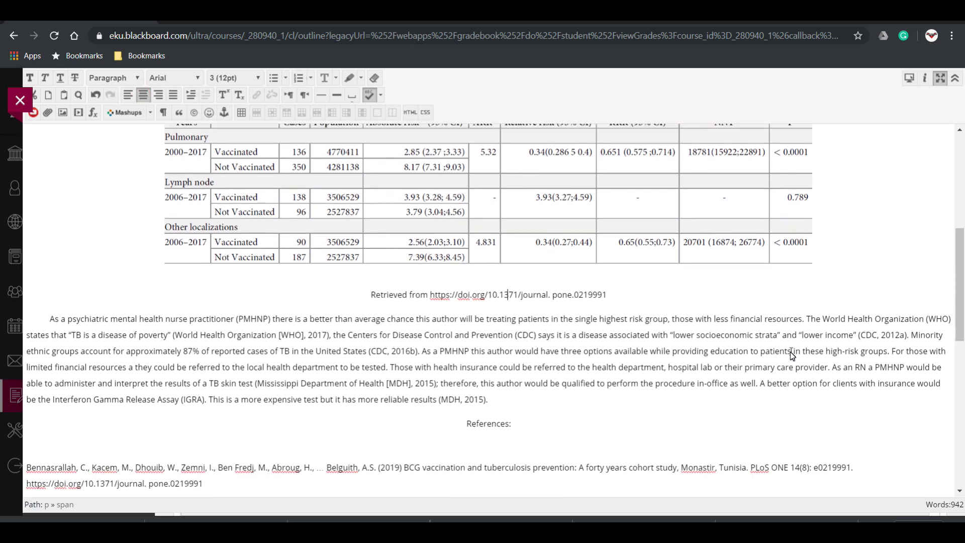
left_click(533, 269)
scroll(629, 346, "down", 1)
scroll(629, 350, "down", 1)
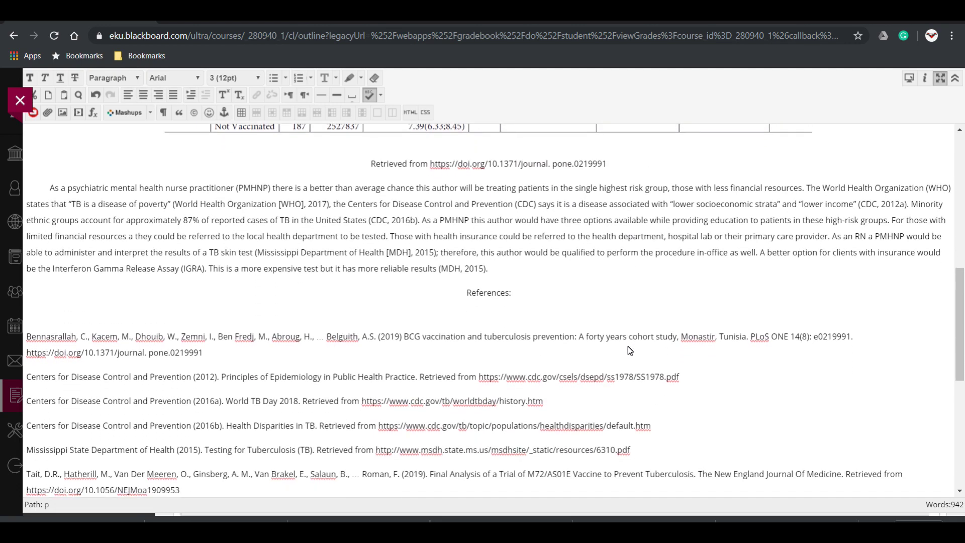
scroll(630, 350, "up", 5)
scroll(629, 350, "up", 2)
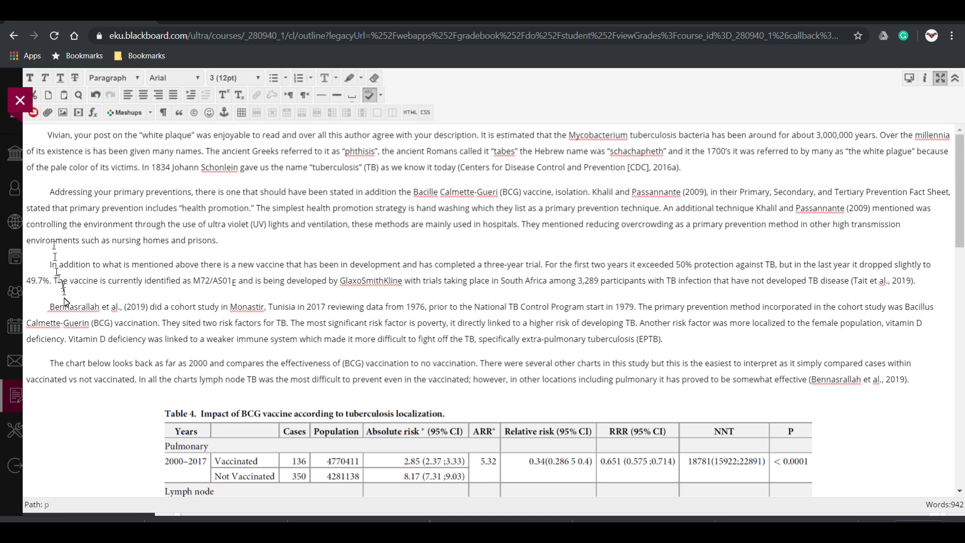
scroll(347, 356, "down", 2)
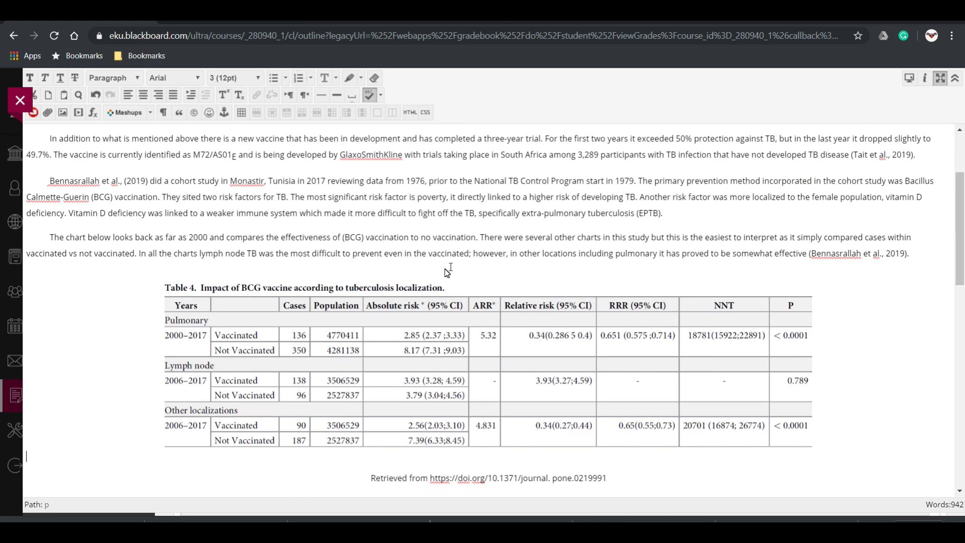
scroll(480, 255, "down", 2)
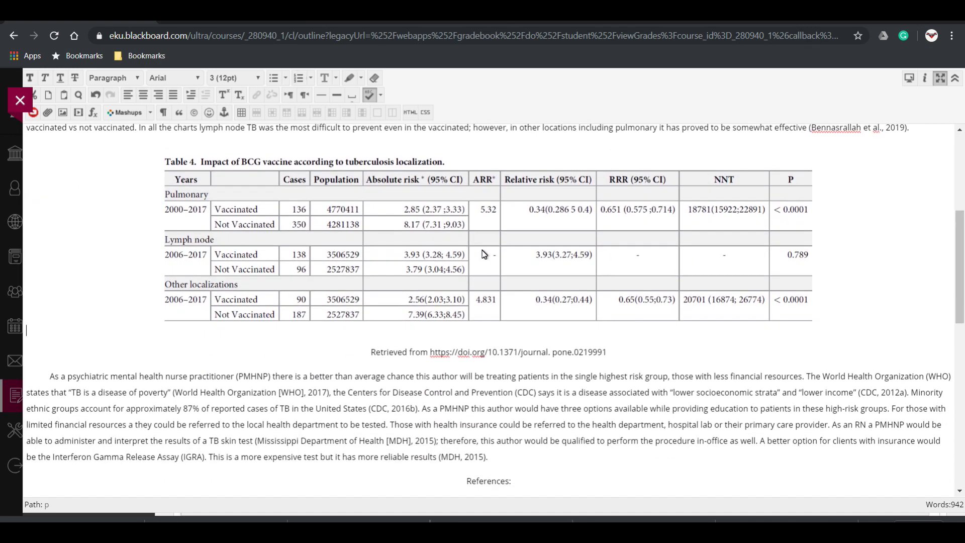
Step: Remove the blank line between the "References:" heading and the first reference entry
scroll(635, 250, "down", 5)
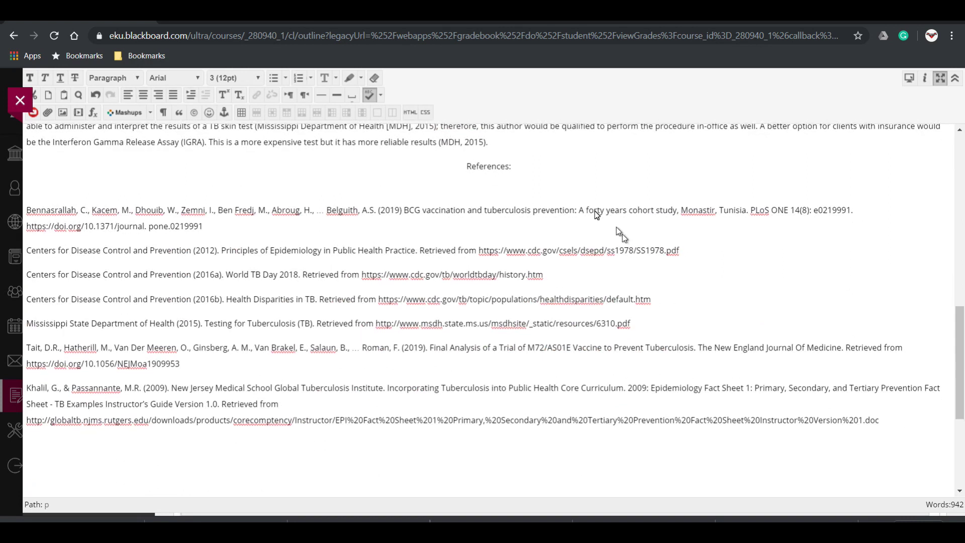
left_click(543, 171)
key("Delete")
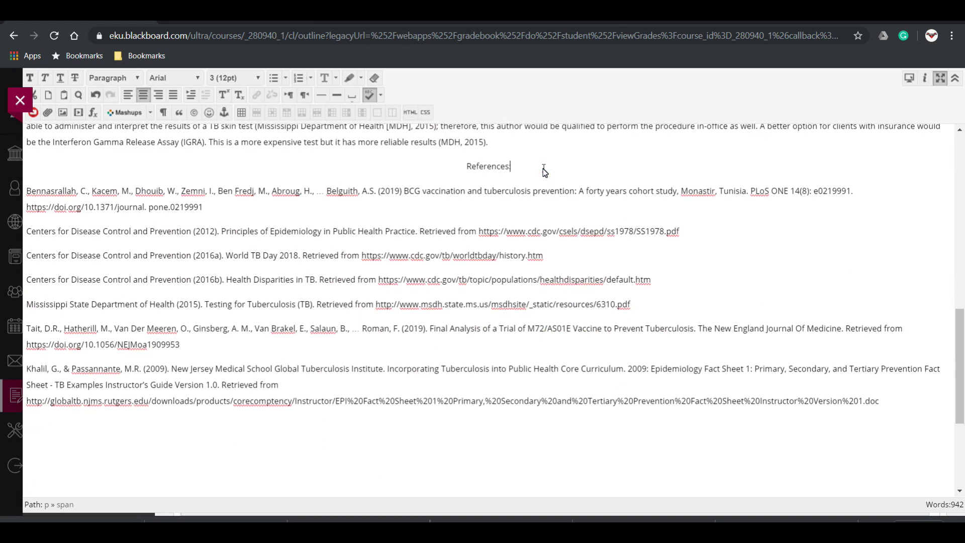
key("BackSpace")
Step: Remove the blank lines above the World Health Organization (2017) reference so it directly follows the preceding entry
left_click(919, 408)
key("Delete")
key("Delete")
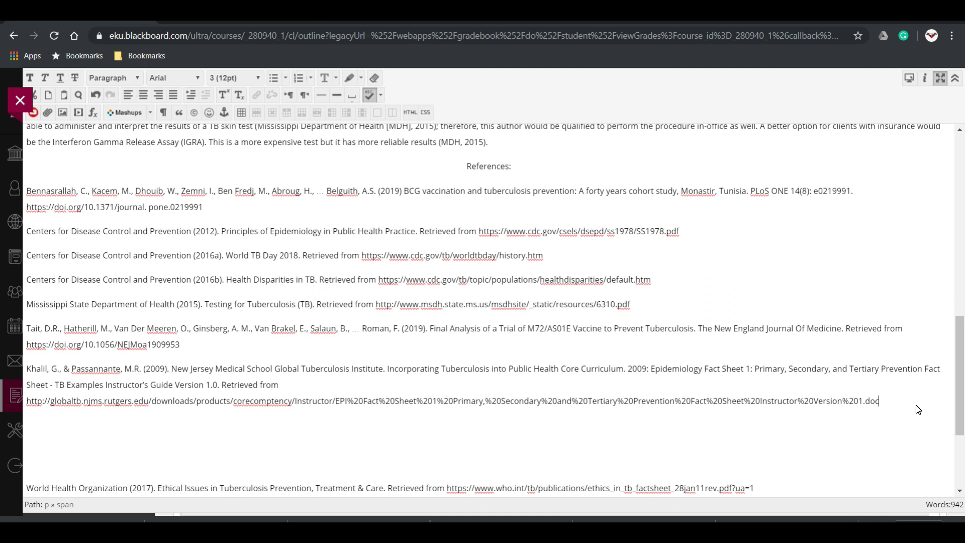
key("Delete")
key("Delete")
key("Delete")
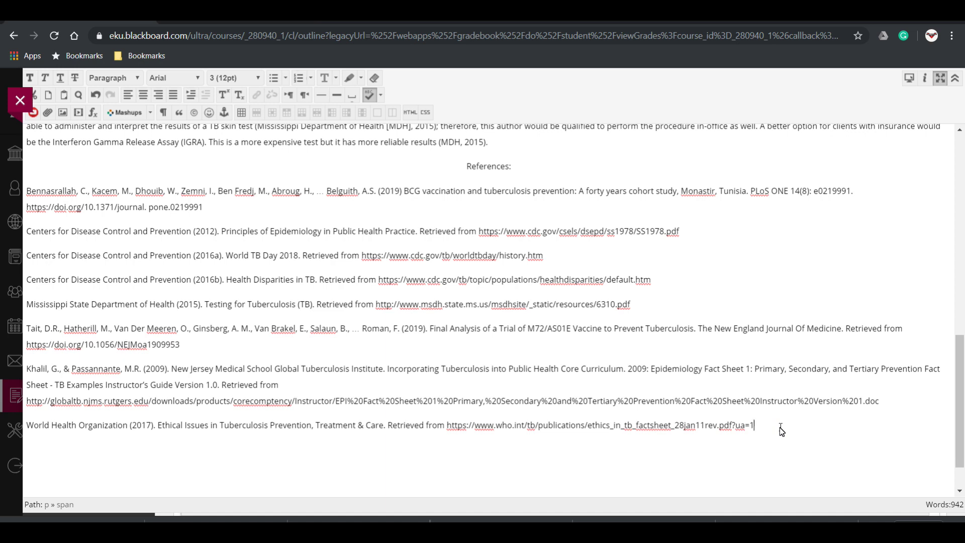
Step: Close the full-screen editor and save the discussion reply as a draft
scroll(781, 429, "up", 1)
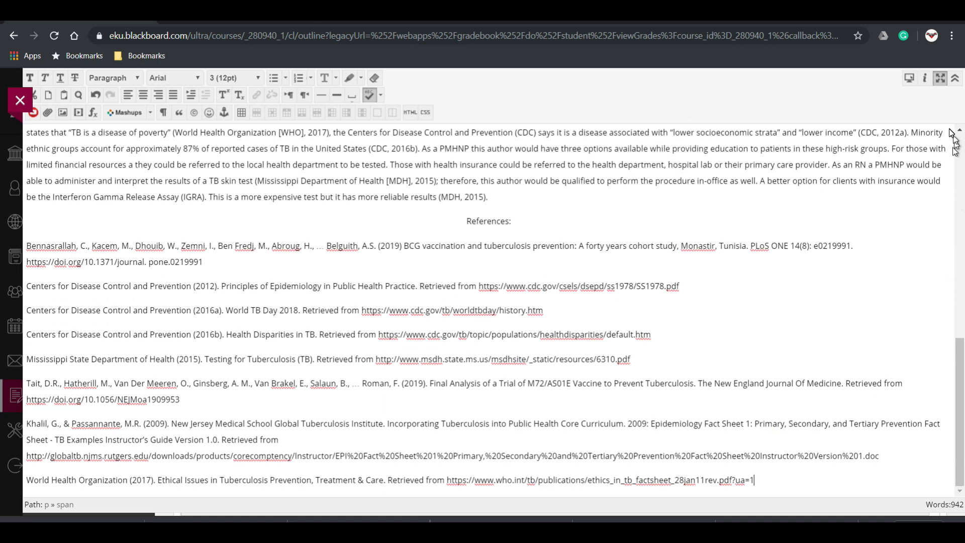
left_click(940, 81)
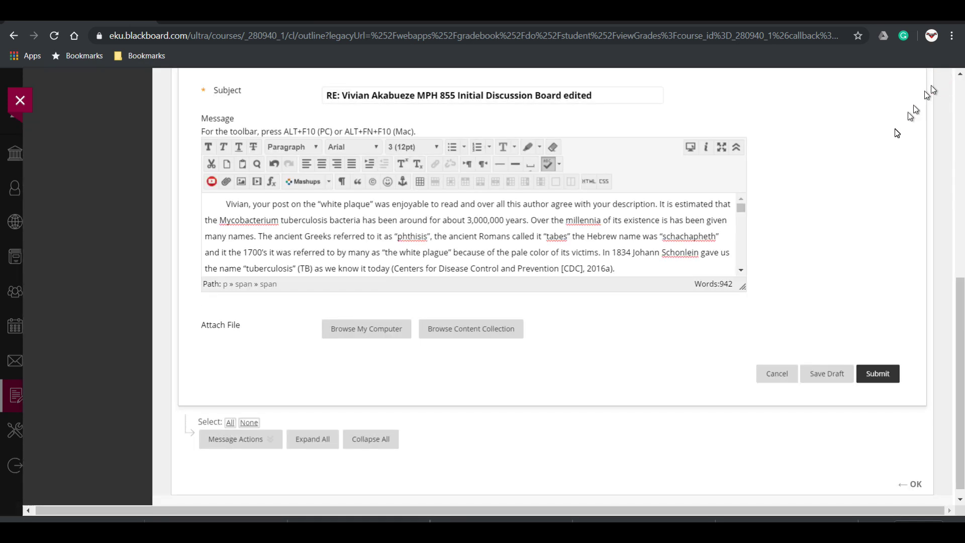
left_click(825, 375)
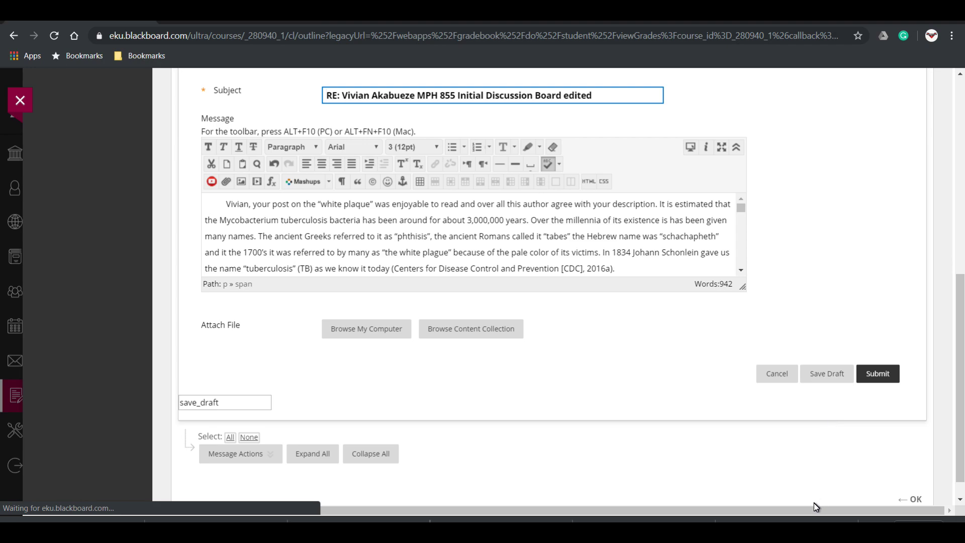
Step: Review the saved draft from its opening paragraph through the Table 4 image to the end of the reference list
scroll(658, 377, "down", 1)
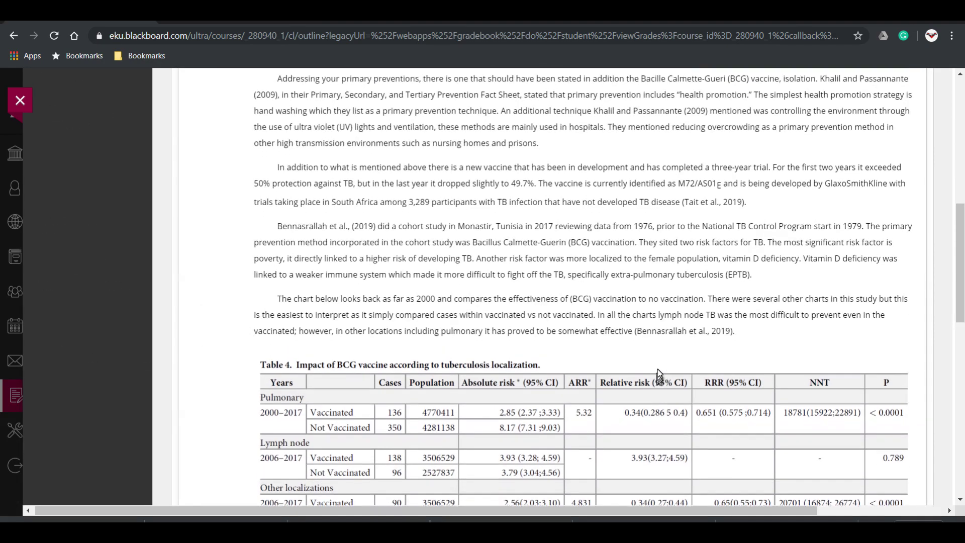
scroll(659, 372, "up", 4)
scroll(659, 372, "up", 3)
scroll(659, 372, "down", 3)
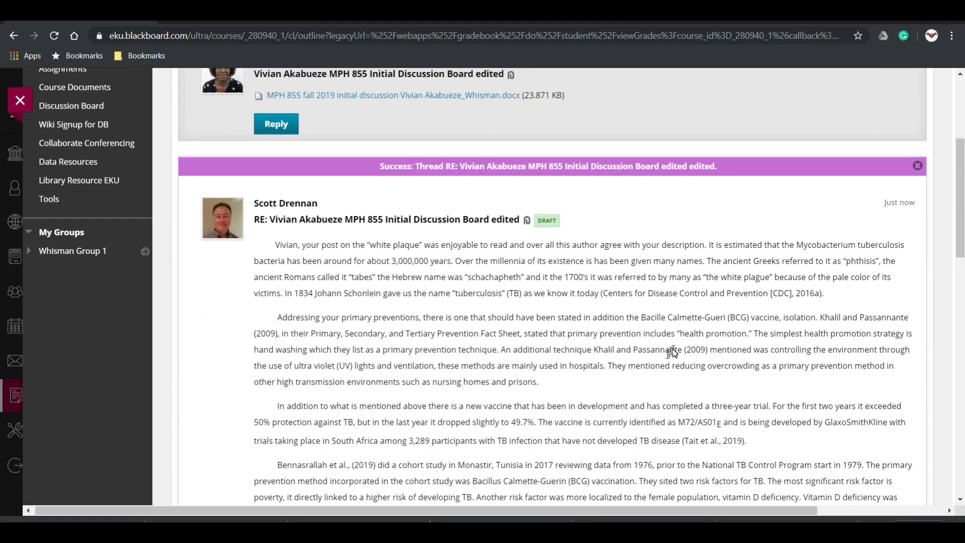
scroll(674, 352, "down", 6)
scroll(673, 352, "down", 1)
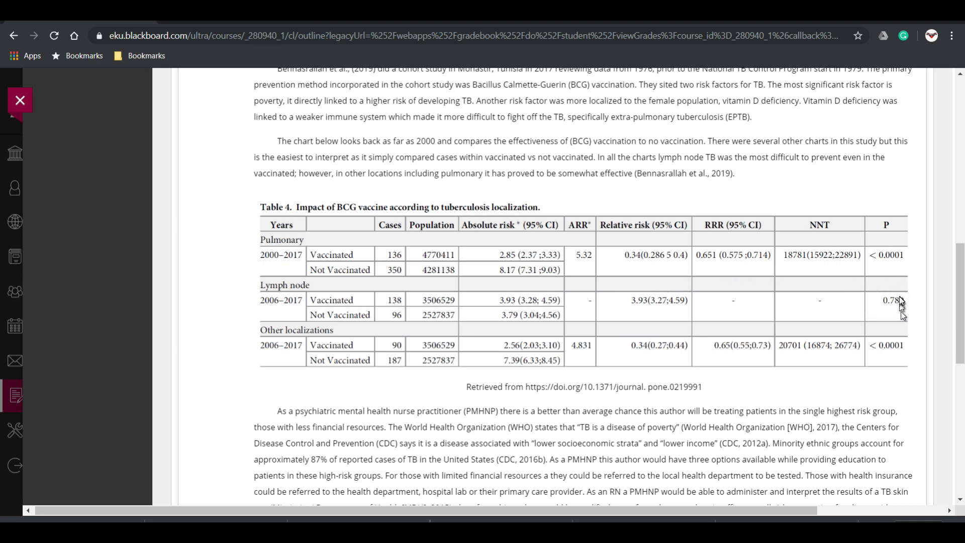
scroll(735, 333, "down", 2)
scroll(735, 334, "down", 4)
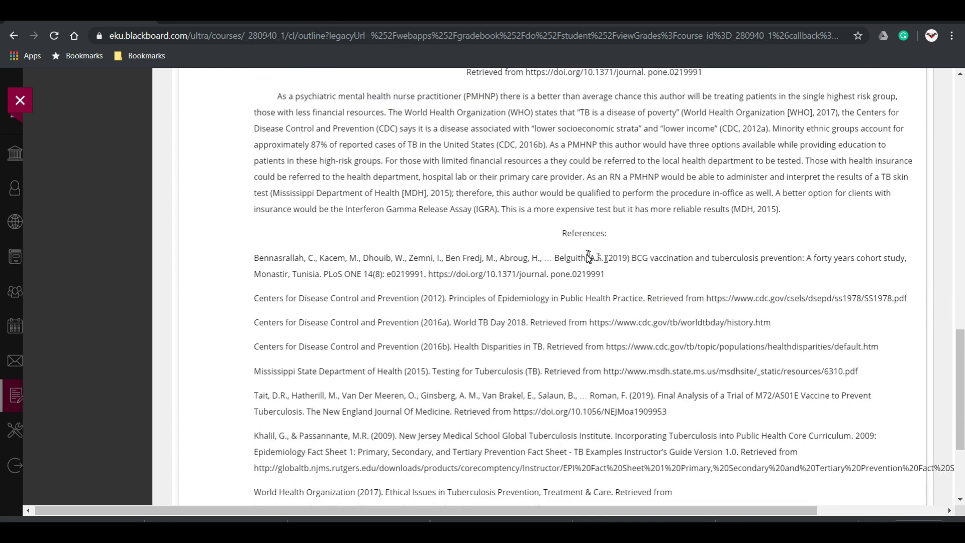
scroll(652, 251, "down", 3)
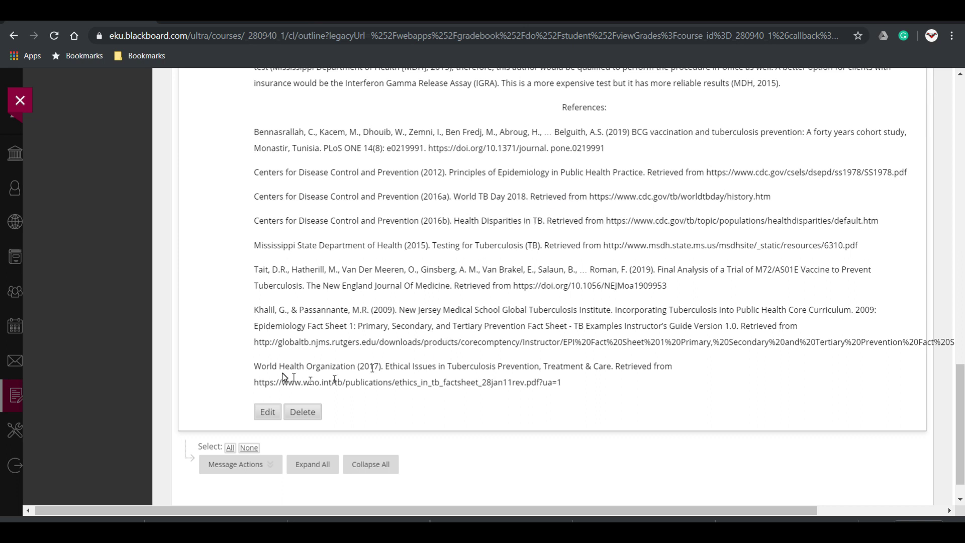
Step: Reopen the draft reply for editing and expand its message editor to full screen
left_click(266, 413)
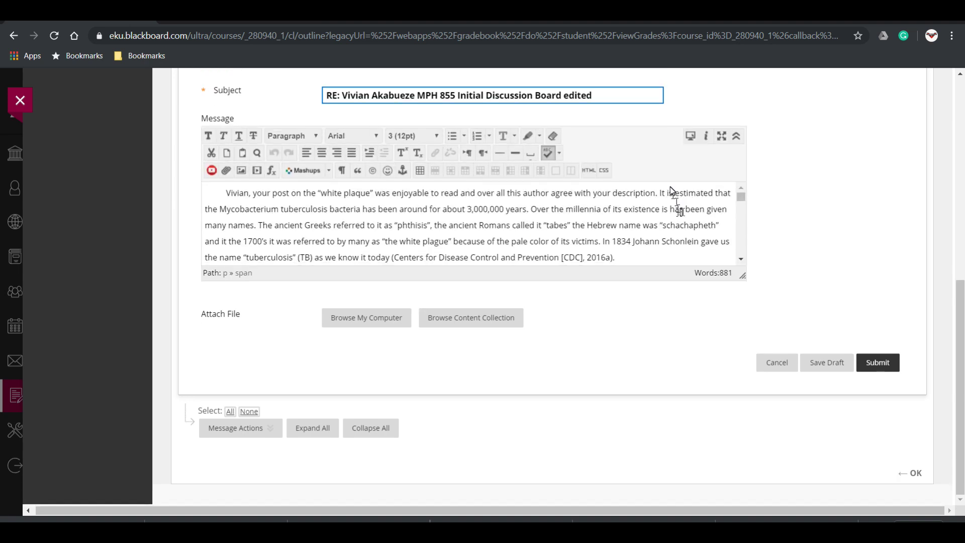
left_click(721, 140)
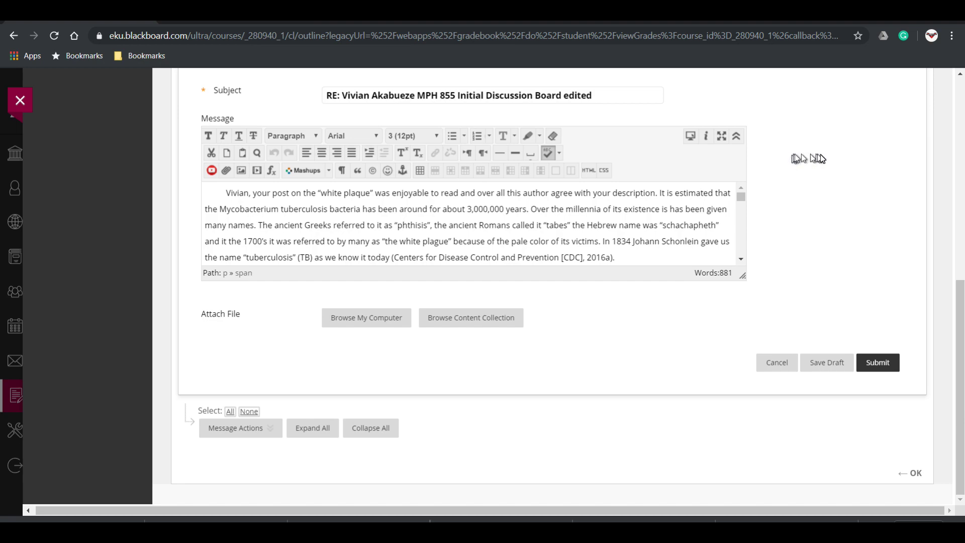
left_click(721, 136)
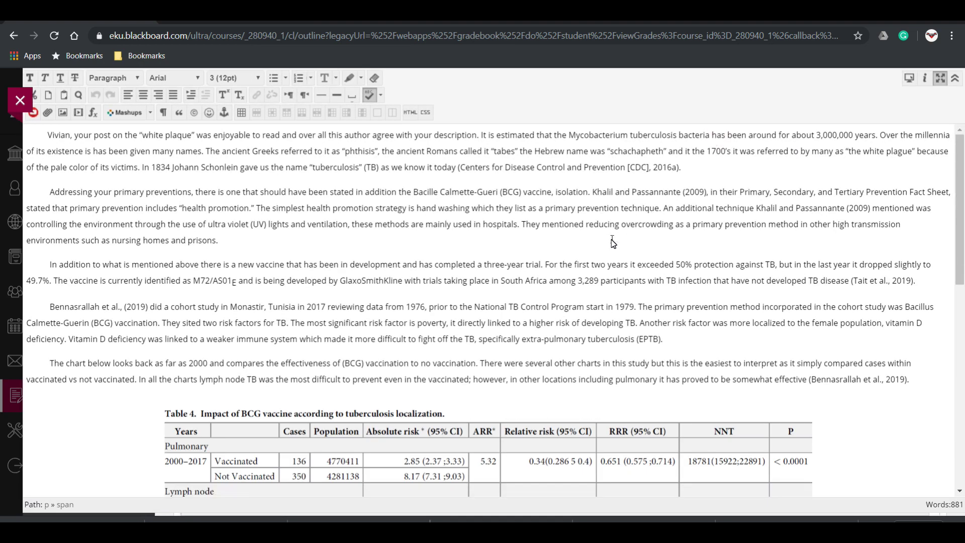
Step: Italicize the journal title and volume "PLoS ONE 14" in the first reference
scroll(613, 244, "down", 10)
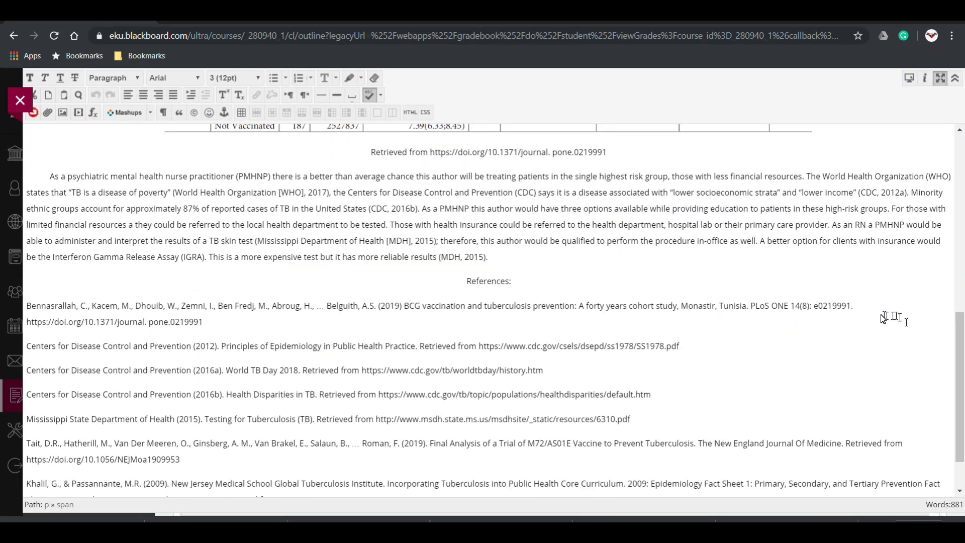
left_click(855, 308)
left_click(27, 323)
left_click_drag(752, 308, 800, 313)
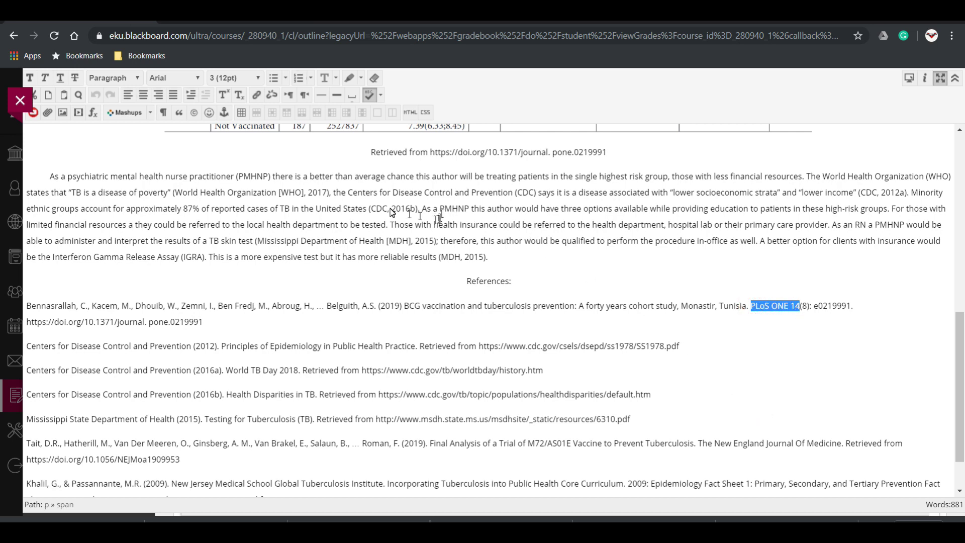
left_click(46, 76)
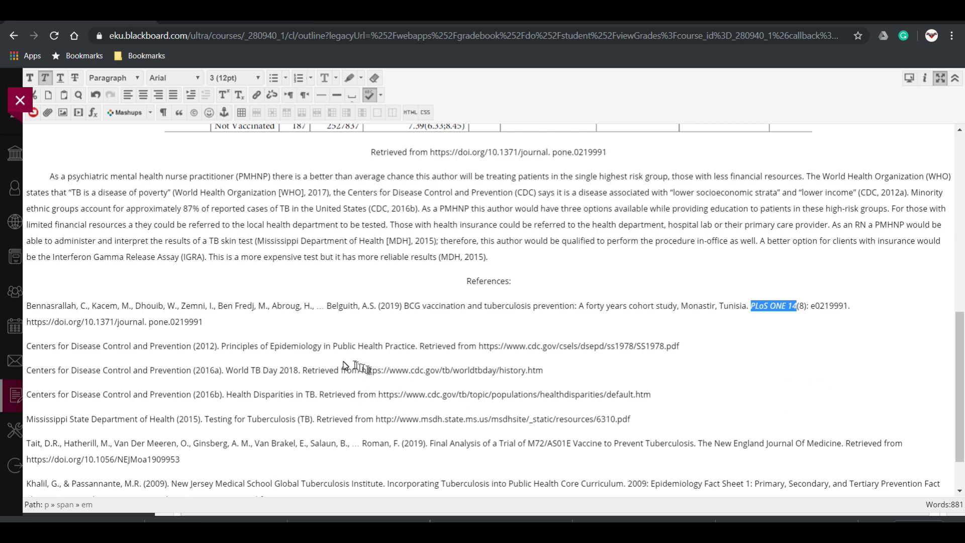
Step: Italicize the titles of the three Centers for Disease Control and Prevention references (2012, 2016a and 2016b)
left_click_drag(221, 346, 416, 348)
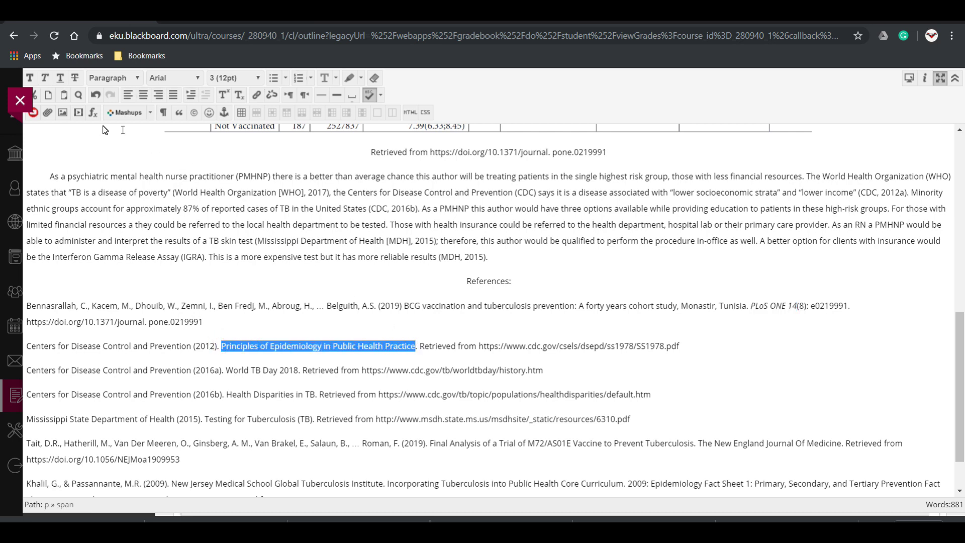
left_click(45, 76)
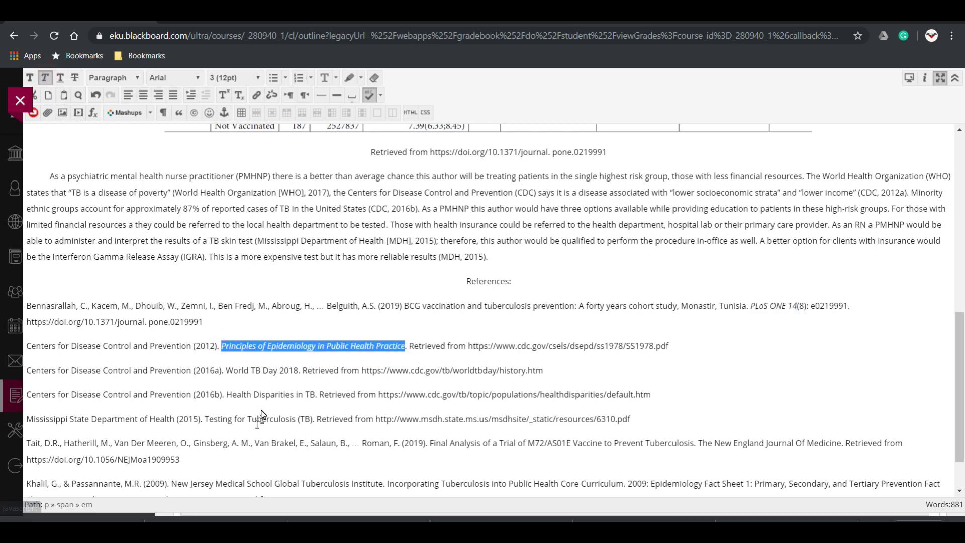
left_click_drag(224, 370, 302, 371)
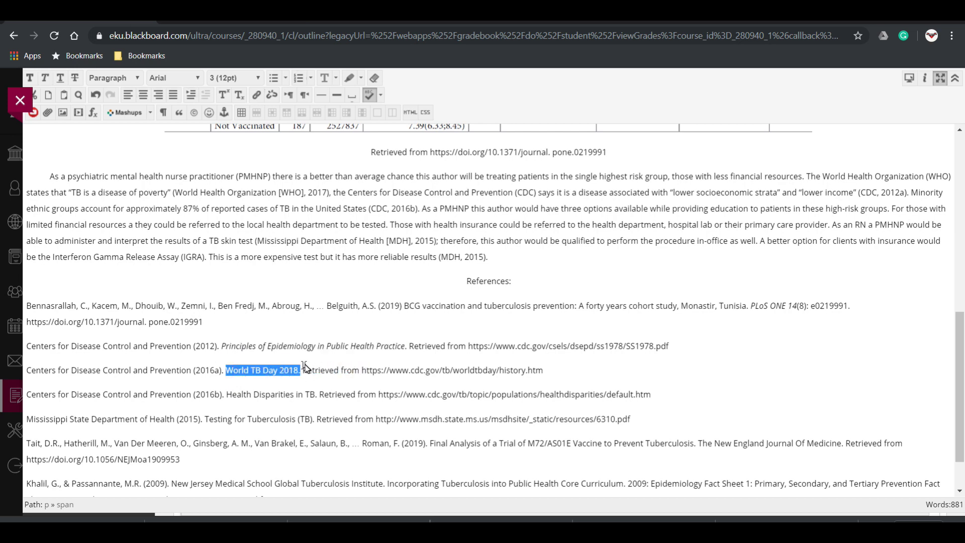
left_click(44, 78)
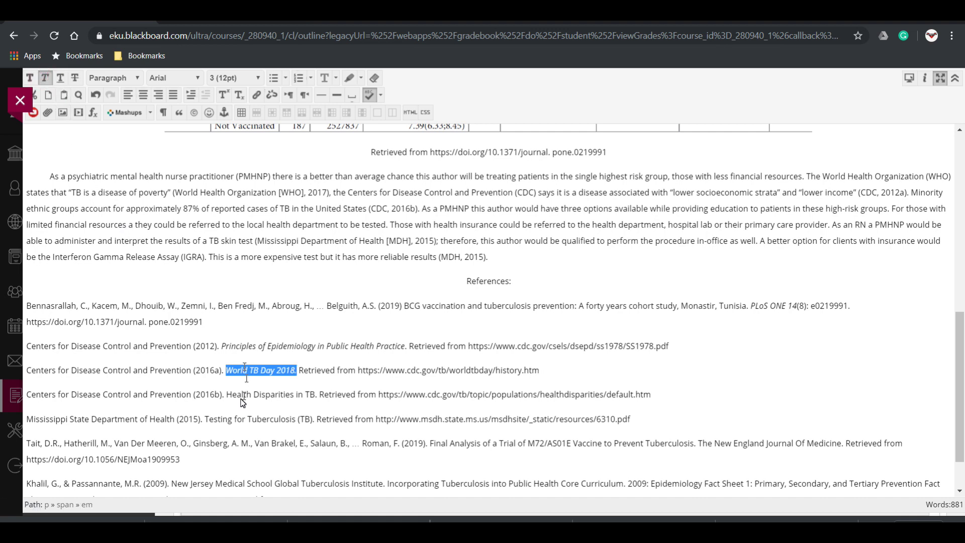
left_click_drag(226, 395, 318, 397)
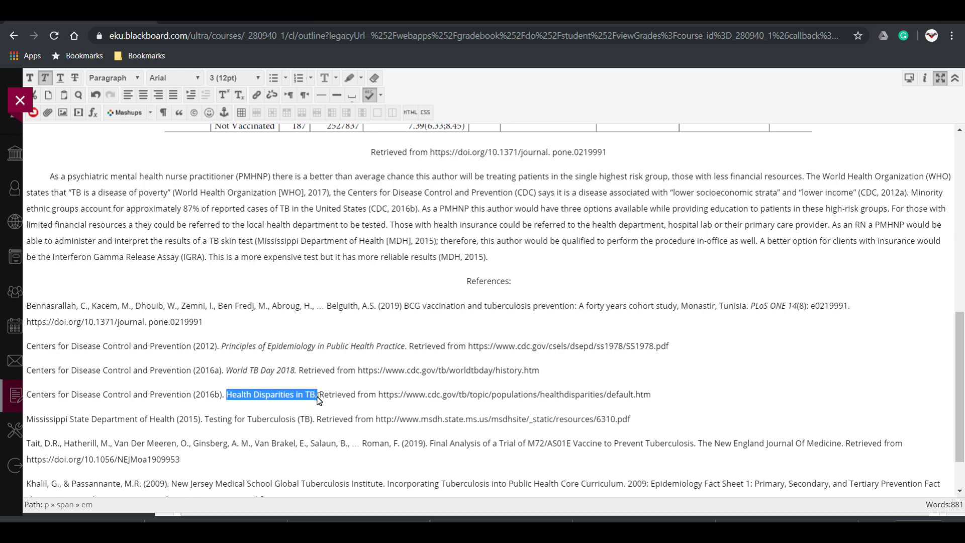
left_click(45, 77)
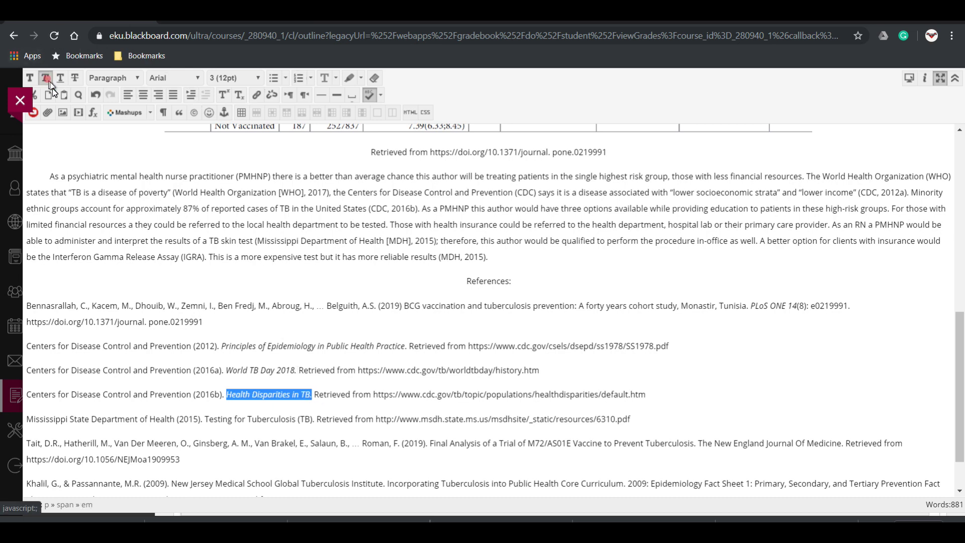
Step: Italicize the title "Testing for Tuberculosis (TB)." in the Mississippi State Department of Health reference
scroll(559, 456, "down", 1)
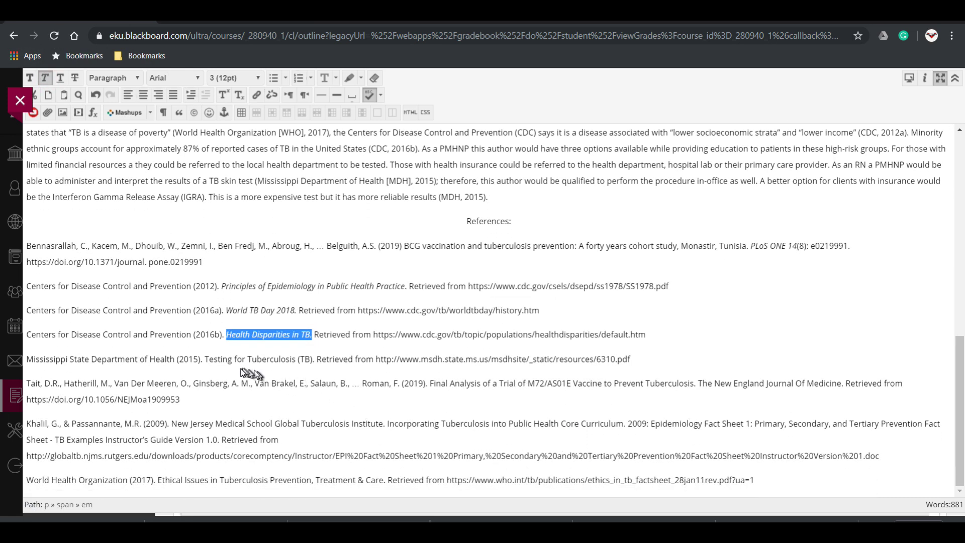
left_click_drag(206, 359, 315, 360)
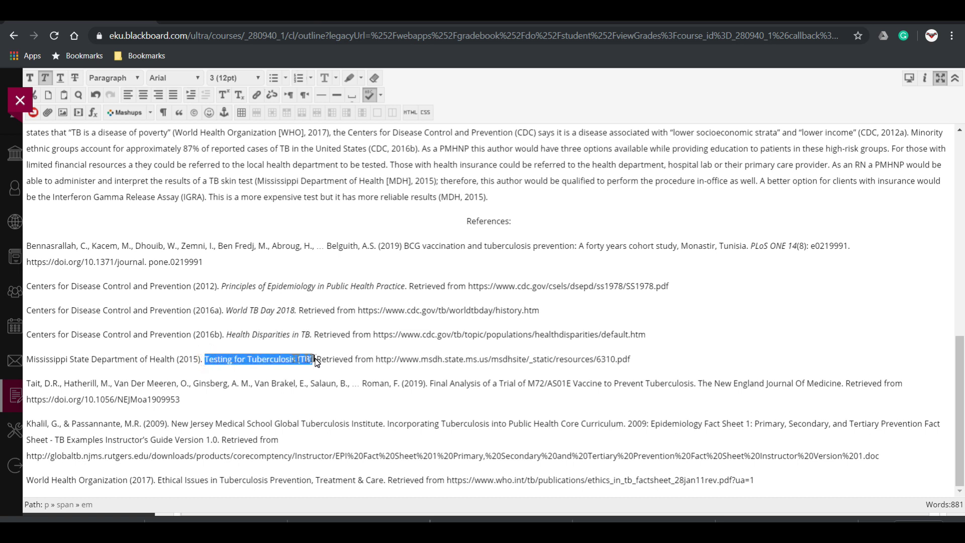
left_click(44, 78)
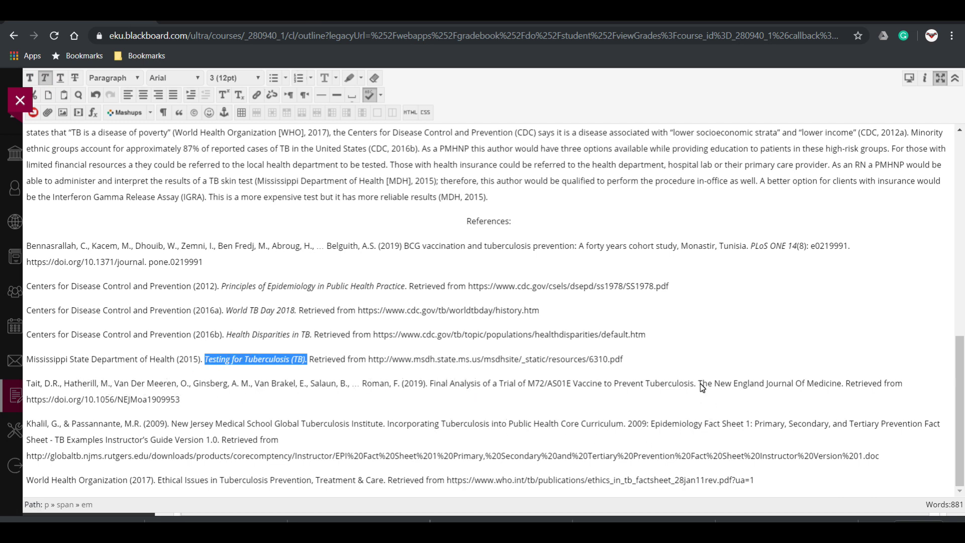
Step: Change "Of" to lowercase "of" in "The New England Journal of Medicine" and italicize the journal name
left_click(802, 387)
key("BackSpace")
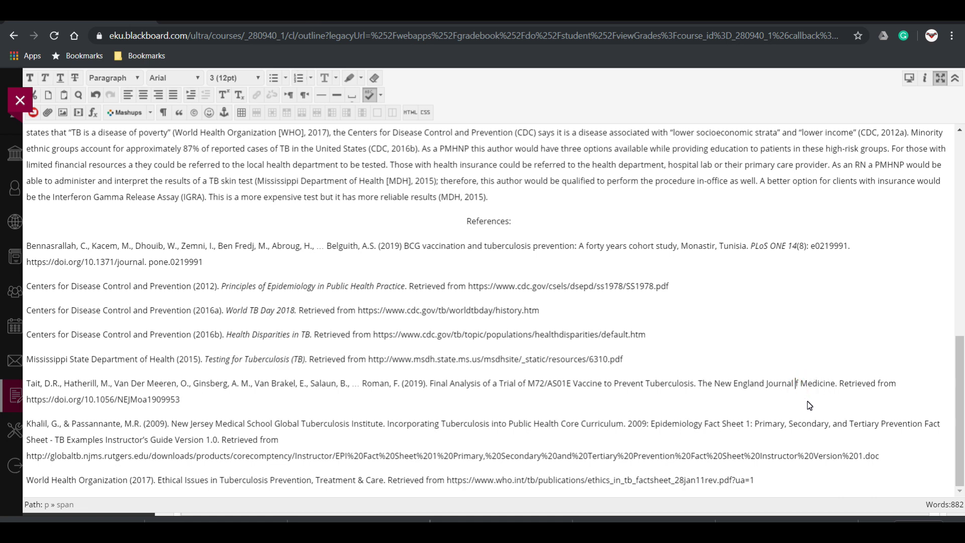
type("o")
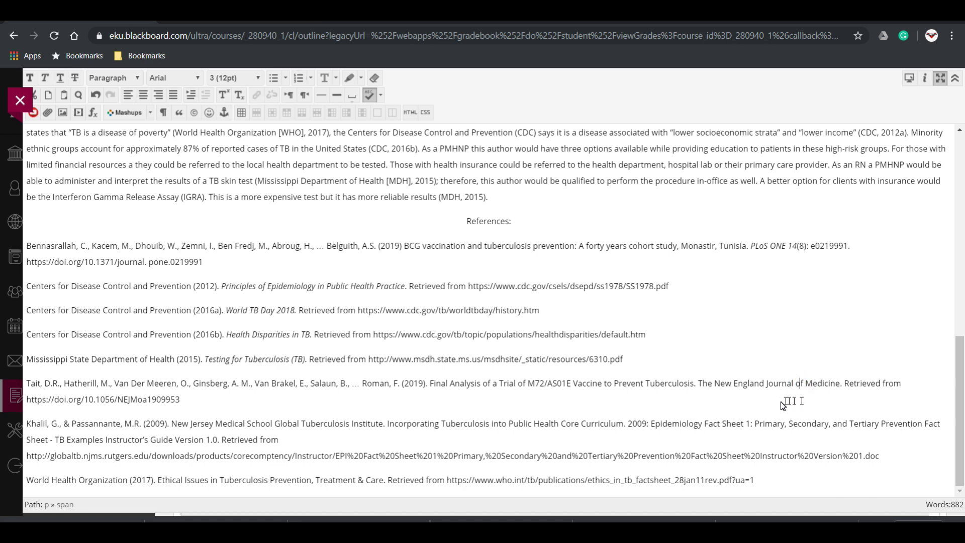
left_click_drag(698, 386, 841, 388)
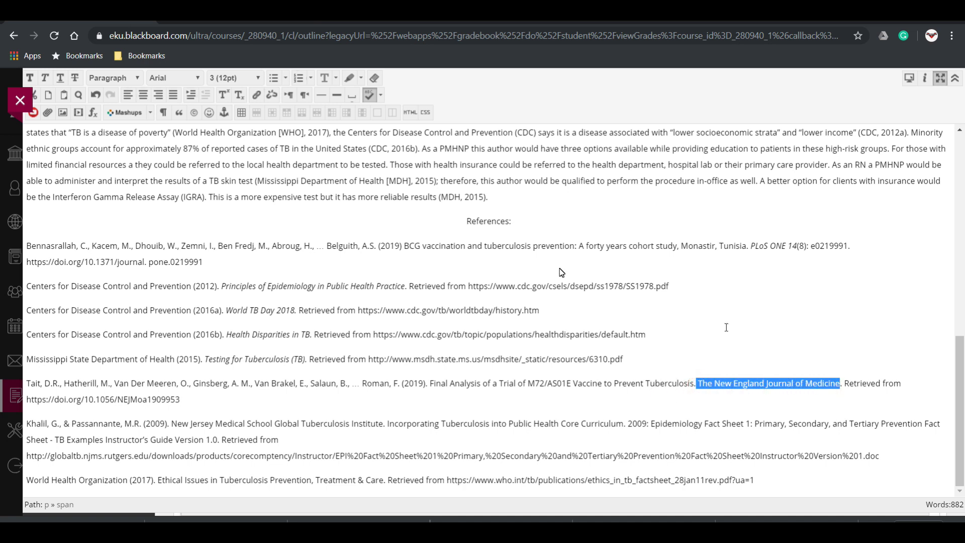
left_click(49, 83)
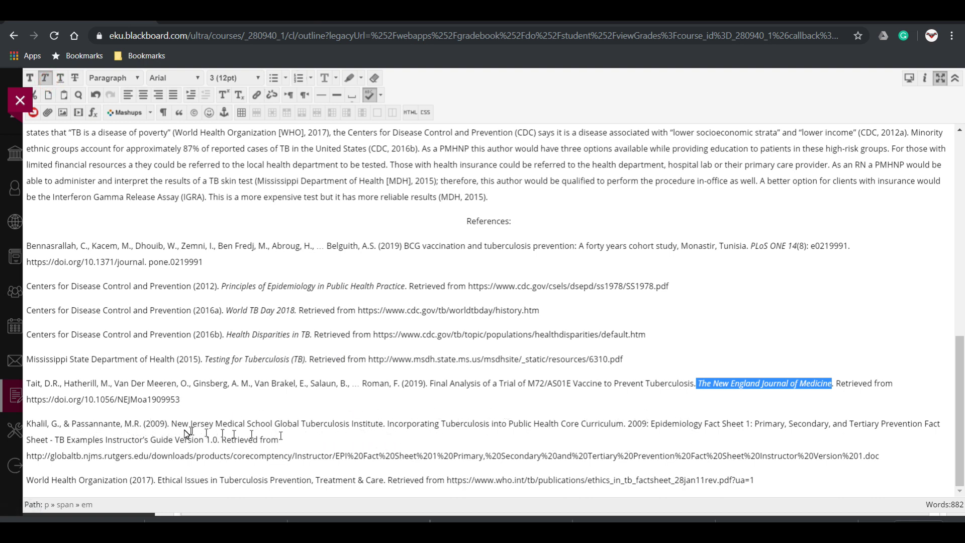
Step: Italicize the title from "2009: Epidemiology Fact Sheet 1" through "Instructor's Guide Version 1.0" in the New Jersey Medical School reference
left_click(629, 423)
left_click_drag(628, 424, 220, 448)
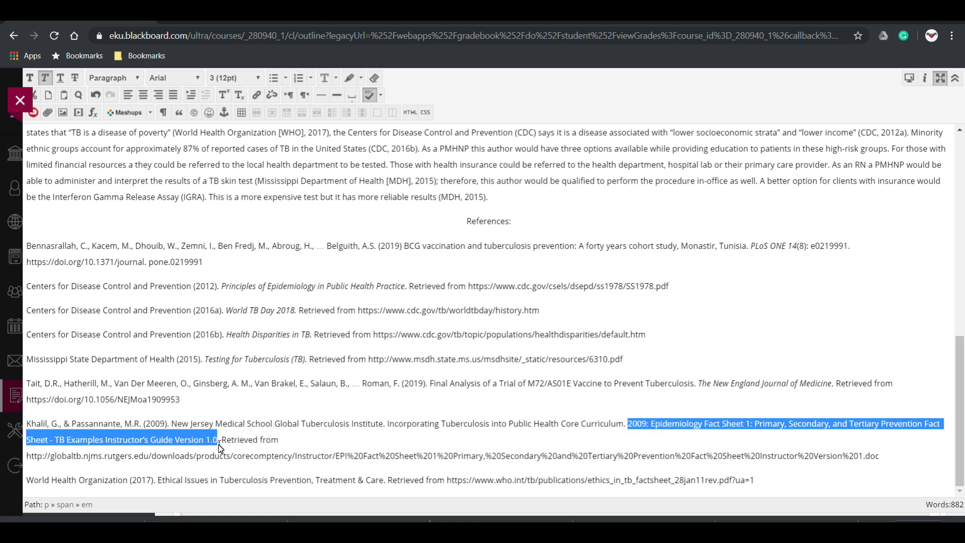
left_click(45, 77)
left_click(45, 78)
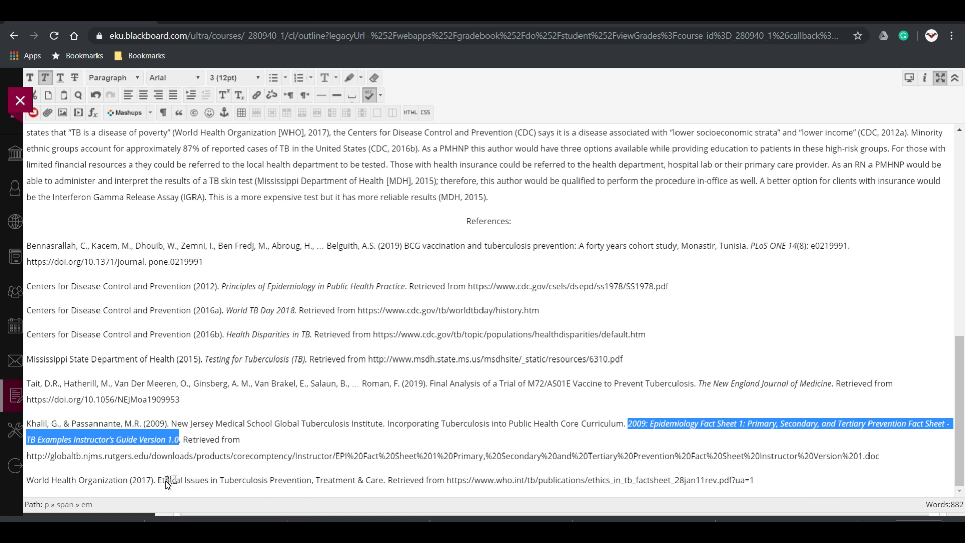
Step: Italicize "Ethical Issues in Tuberculosis Prevention, Treatment & Care" in the World Health Organization (2017) reference
left_click_drag(158, 480, 385, 476)
key("ctrl+i")
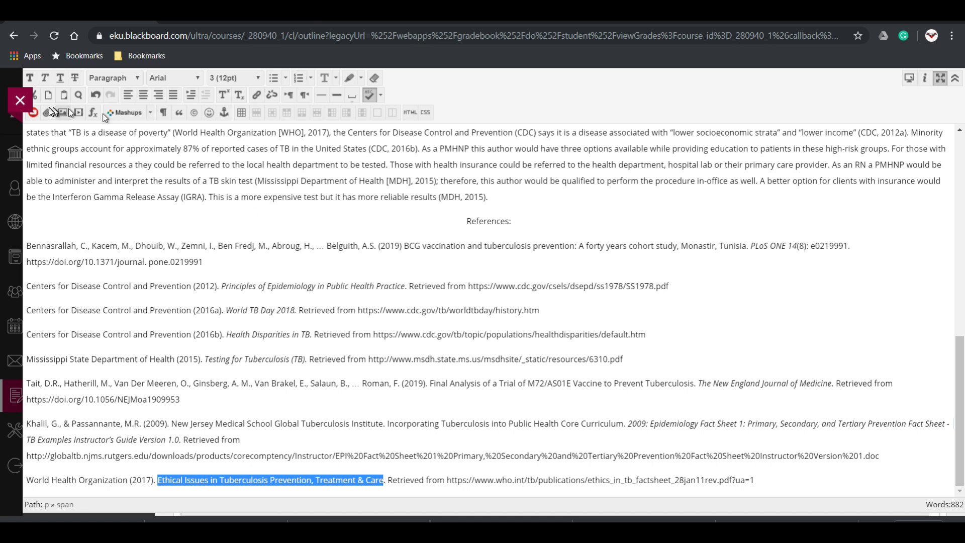
left_click(45, 77)
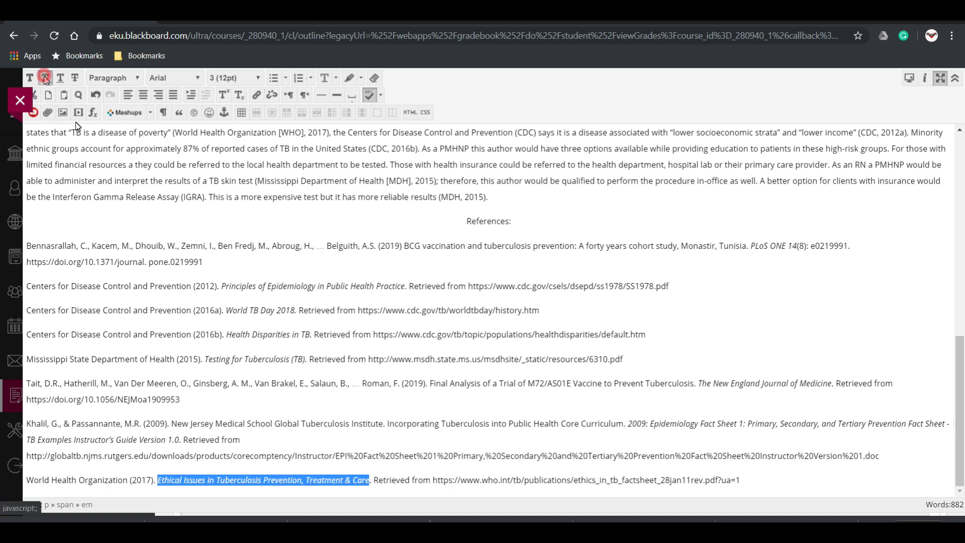
left_click(854, 444)
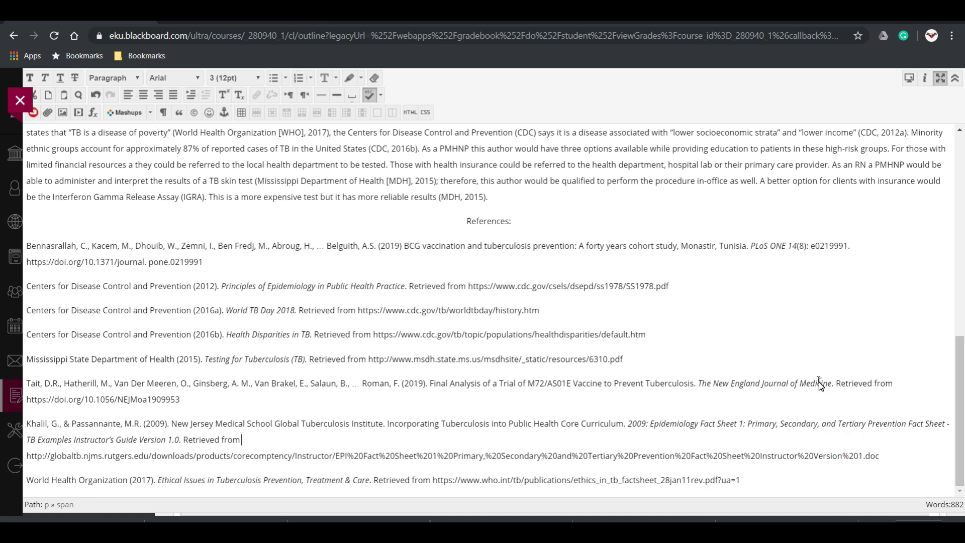
Step: Break the first reference after "PLoS ONE" and indent its second line, starting with "14(8)", as a hanging indent
left_click(788, 247)
key("BackSpace")
key("shift+Return")
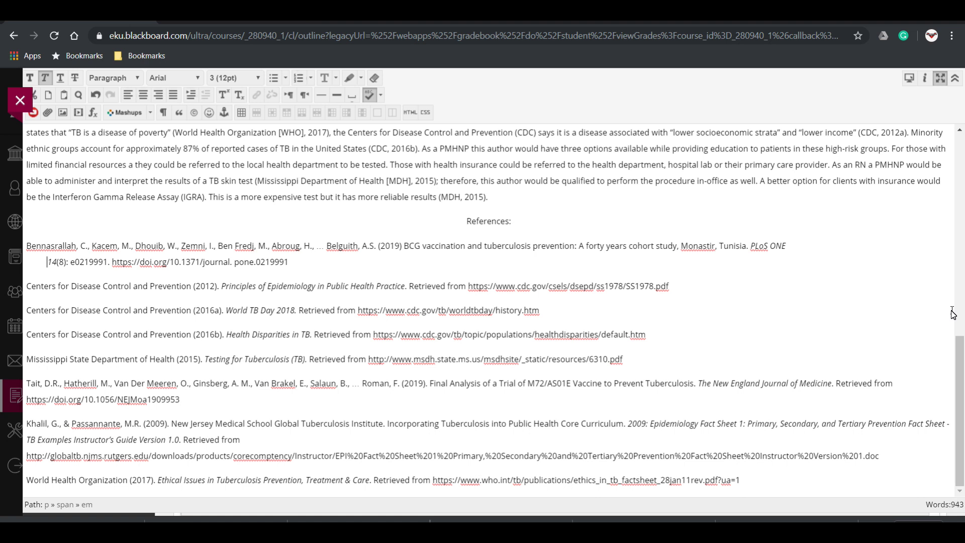
key("shift+Home")
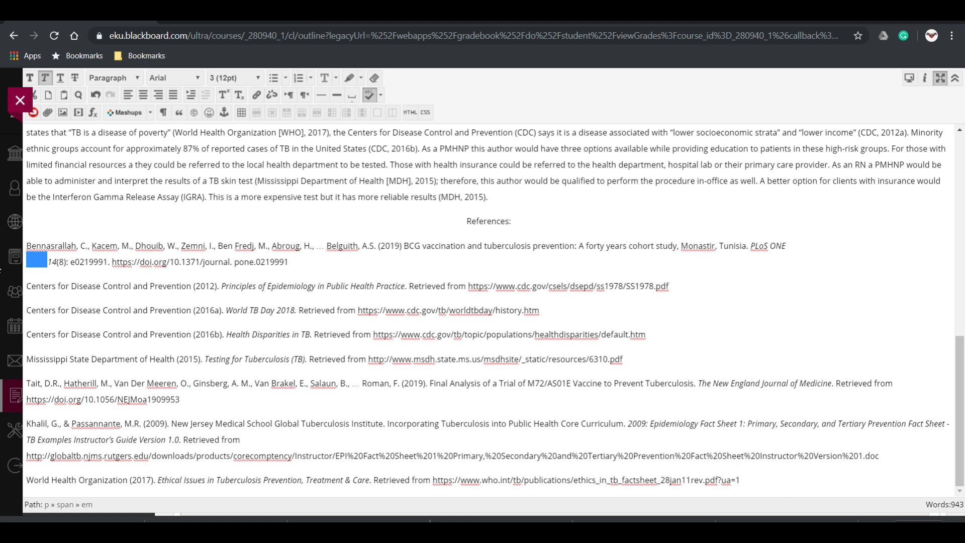
left_click(50, 263)
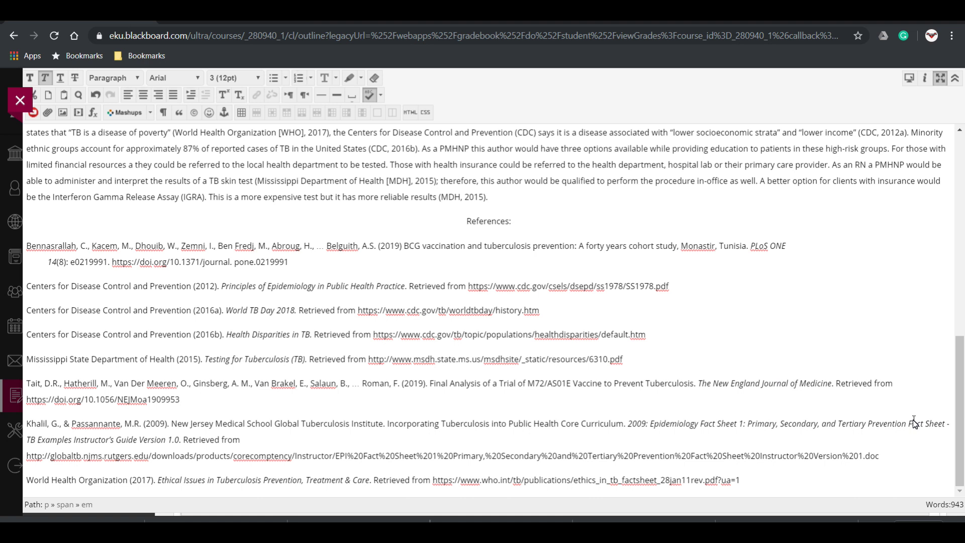
Step: Break the New England Journal of Medicine reference after "Journal" and indent the continuation line starting with "of Medicine"
key("shift+Return")
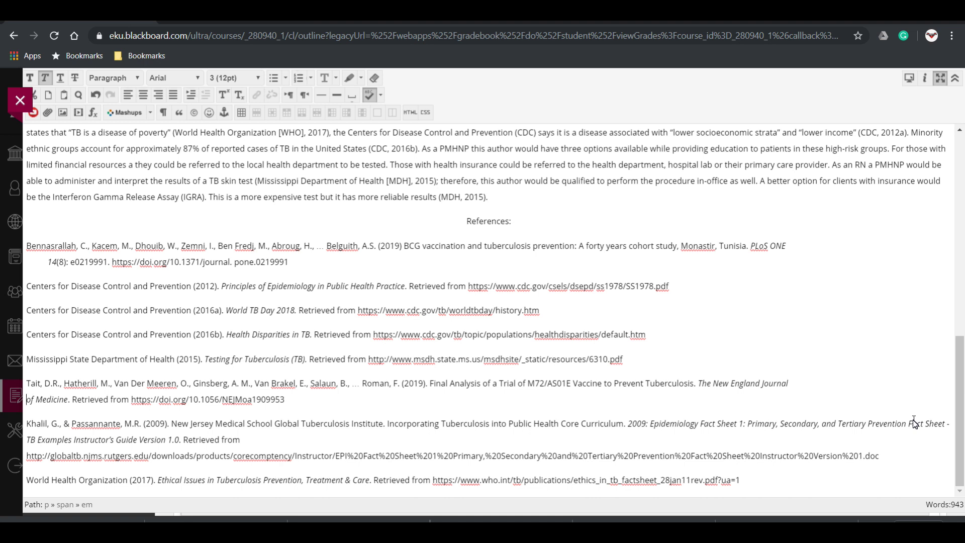
key("Tab")
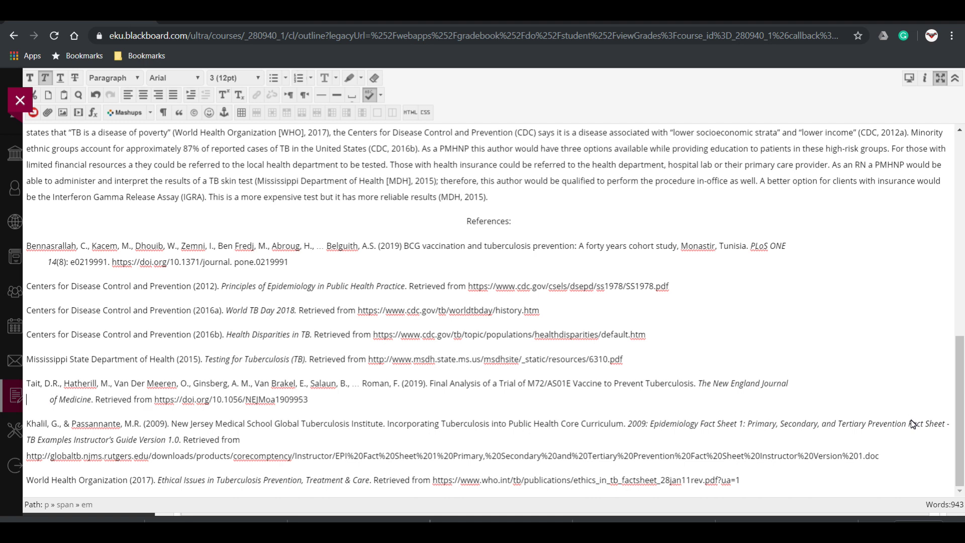
Step: Break the New Jersey Medical School reference after "Primary," and indent the continuation line starting with "Secondary, and Tertiary Prevention"
left_click(781, 424)
left_click_drag(781, 424, 785, 426)
key("Left")
key("shift+Return")
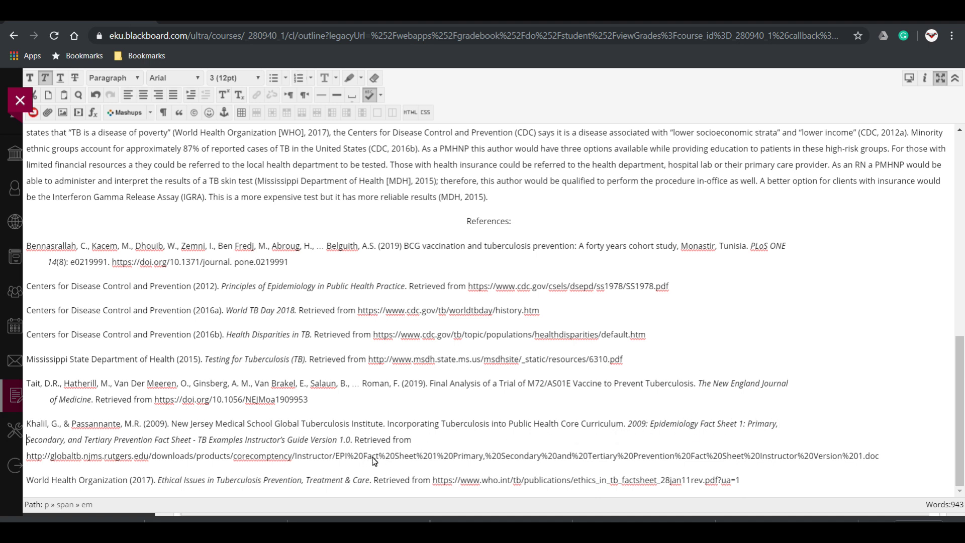
key("Tab")
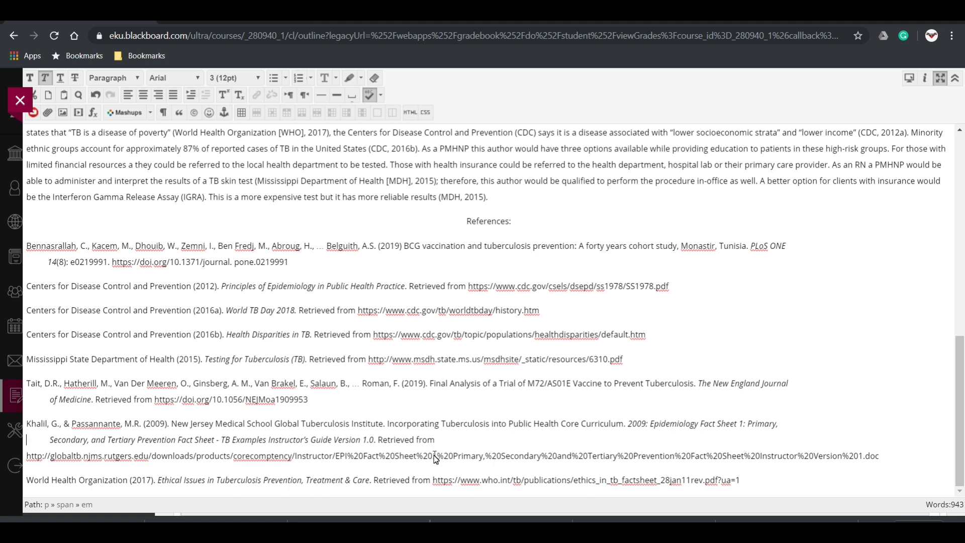
Step: Bring the globaltb.njms.rutgers.edu link up beside "Retrieved from", breaking it after "EPI%20Fact%20", and indent the remainder starting with "Sheet%201"
left_click(395, 456)
key("Home")
key("BackSpace")
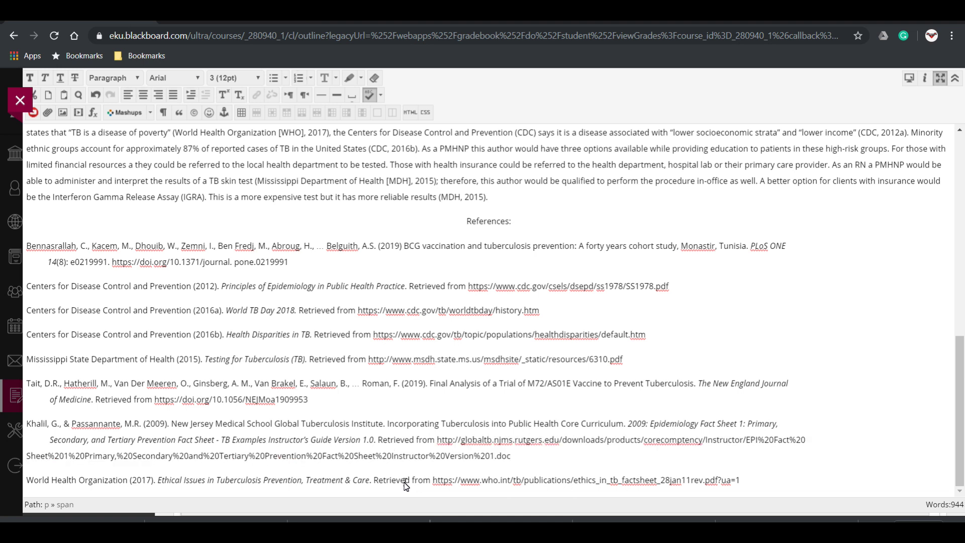
key("Tab")
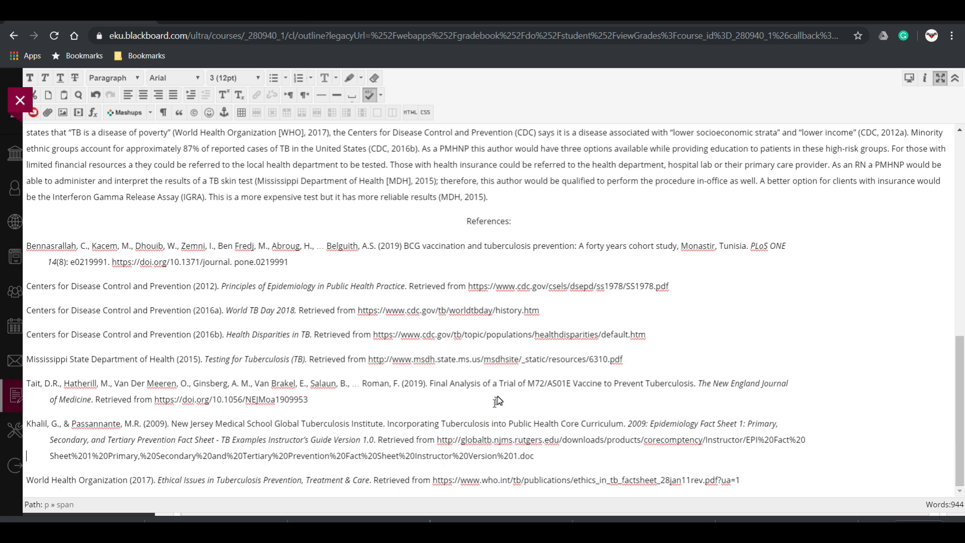
Step: Check the formatted reply, leave the full-screen editor and save the reply as a draft
scroll(440, 347, "up", 3)
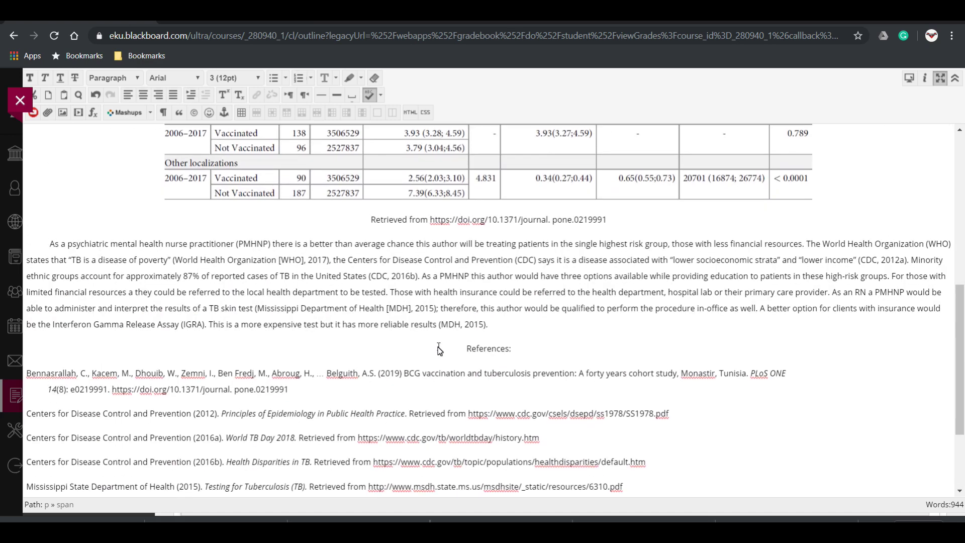
scroll(440, 349, "up", 1)
scroll(438, 348, "up", 6)
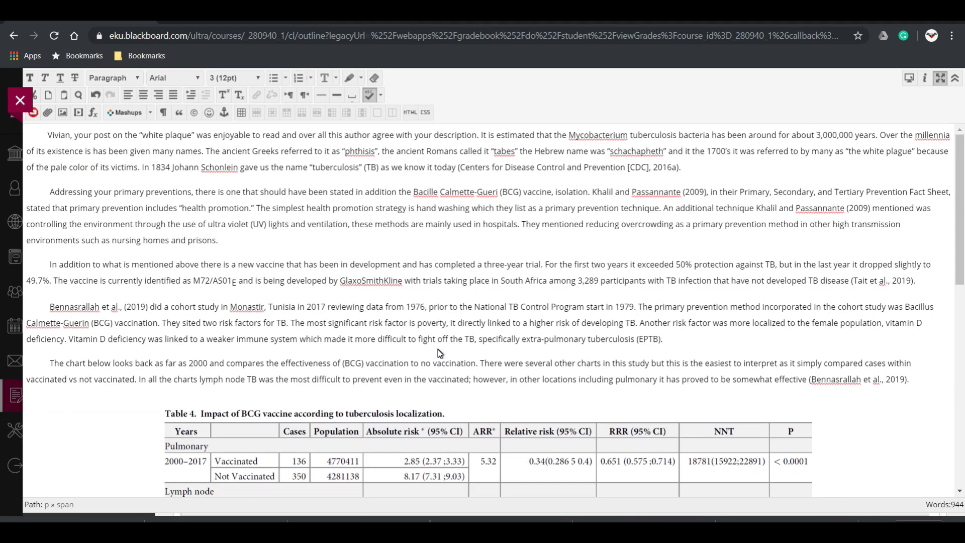
scroll(438, 354, "down", 10)
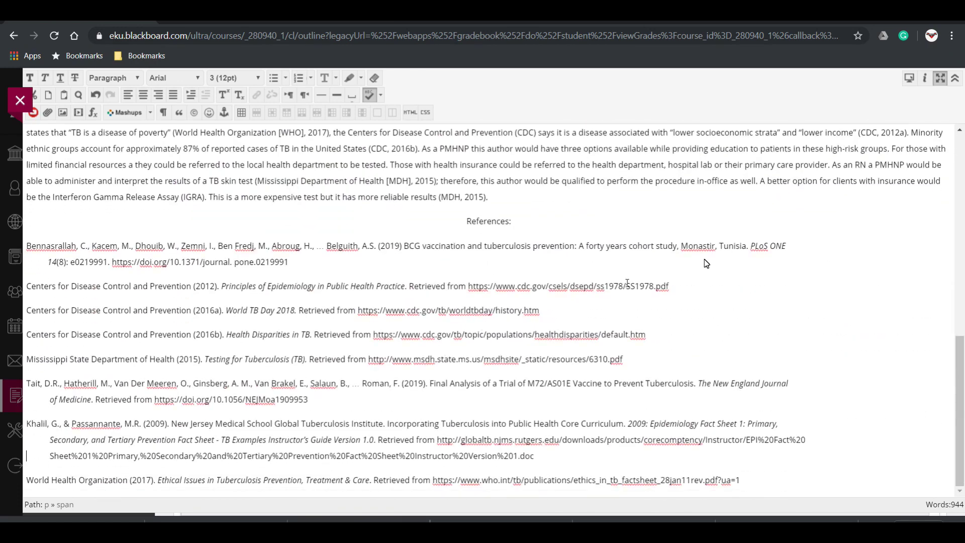
left_click(942, 79)
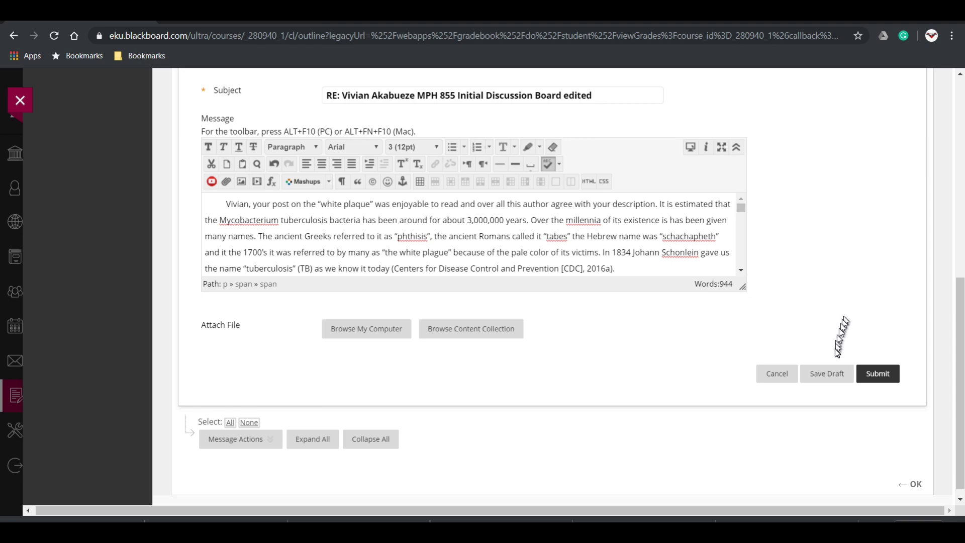
left_click(827, 373)
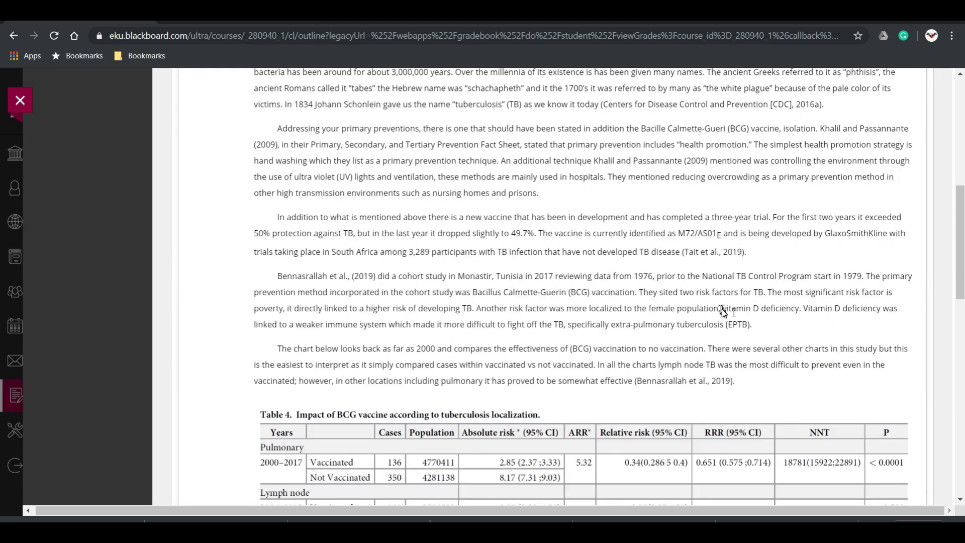
Step: Review the saved draft from its opening paragraph to the last reference, examining the table placement and how the reference lines wrap
scroll(722, 321, "up", 3)
scroll(700, 377, "down", 4)
scroll(699, 377, "down", 3)
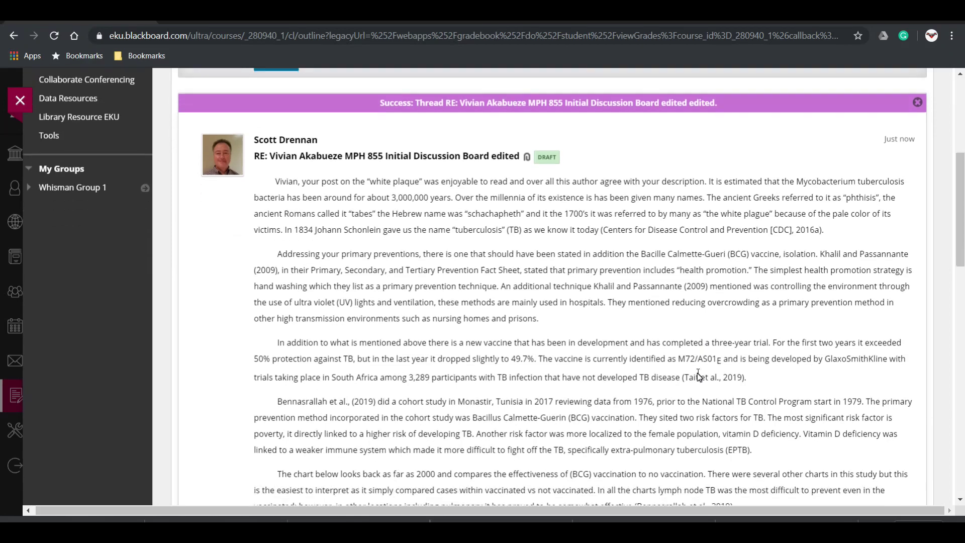
scroll(700, 377, "down", 4)
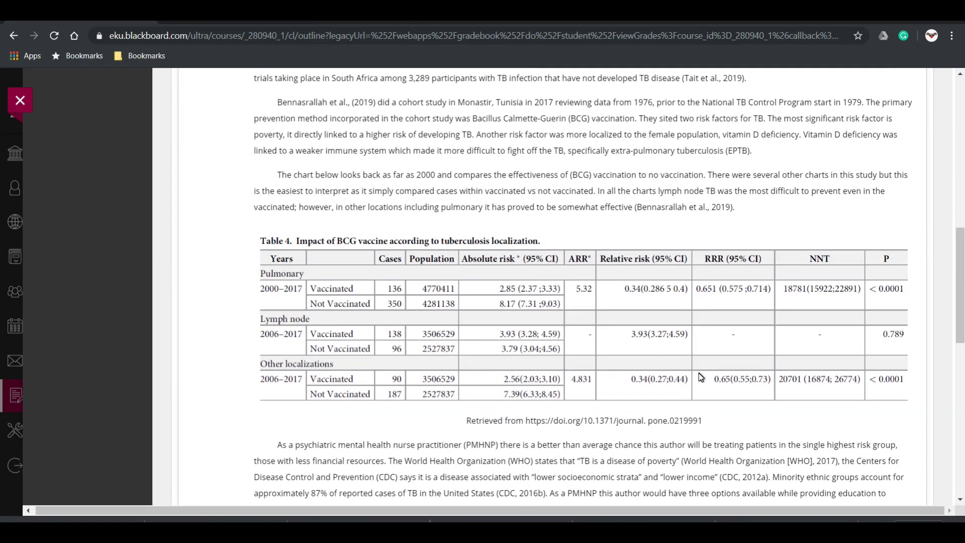
scroll(699, 377, "down", 3)
scroll(699, 378, "down", 2)
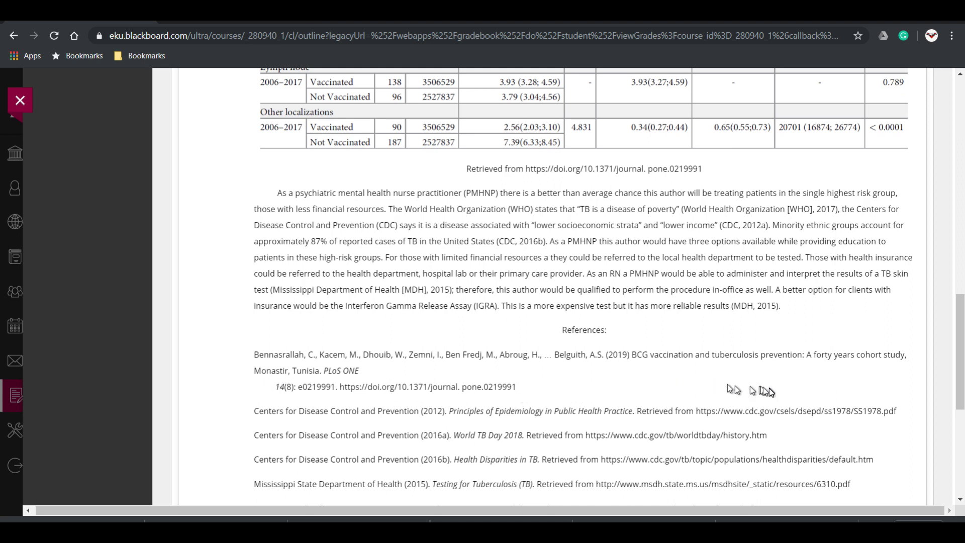
scroll(771, 392, "down", 1)
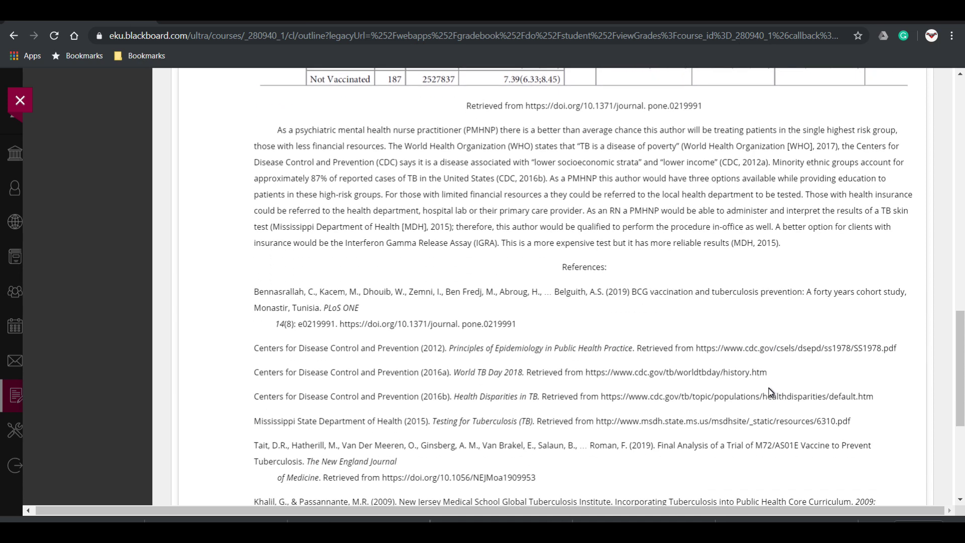
scroll(771, 392, "down", 1)
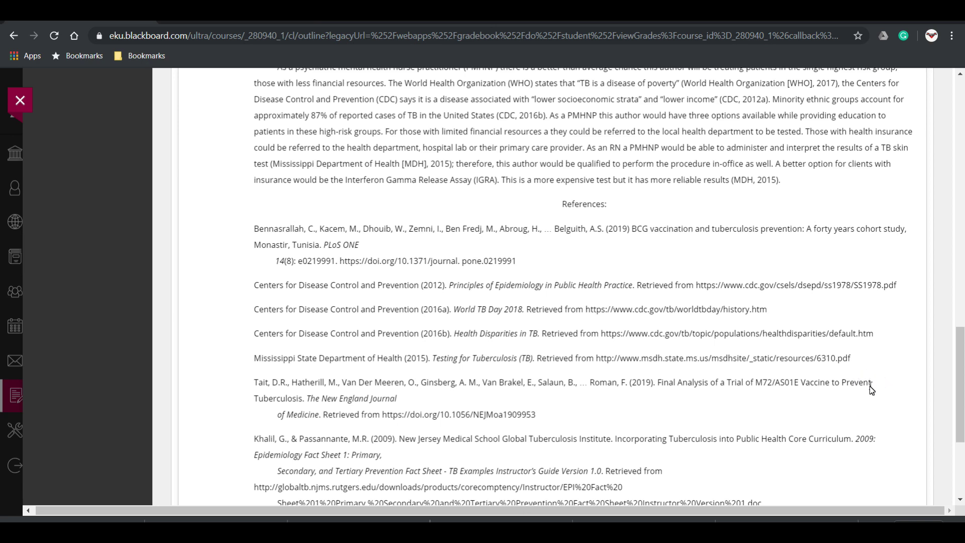
scroll(872, 390, "down", 2)
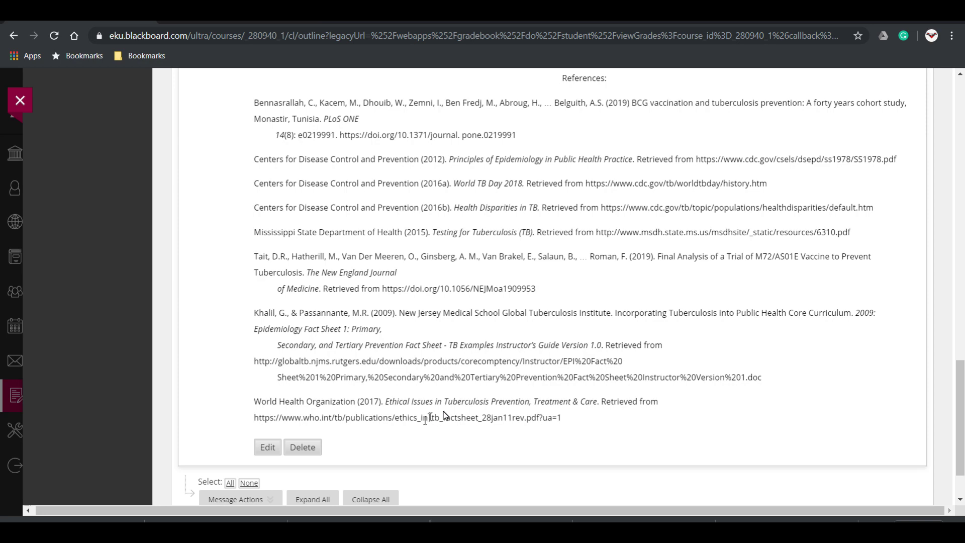
scroll(577, 236, "up", 3)
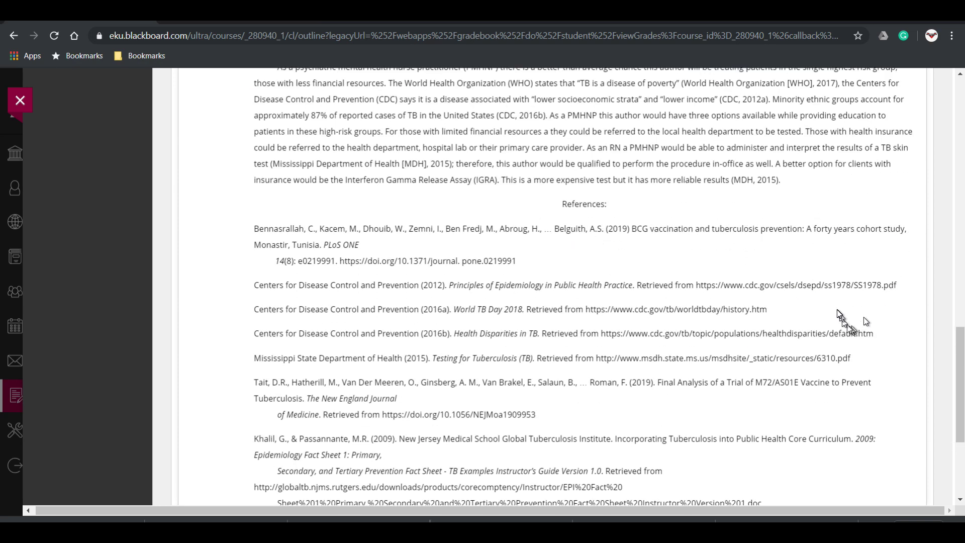
scroll(838, 312, "down", 4)
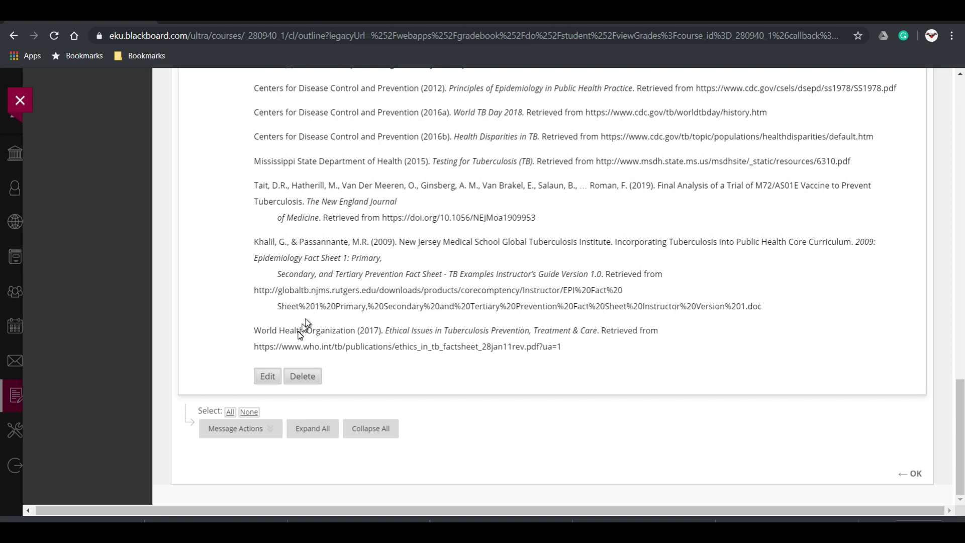
Step: Reopen the draft reply for editing in the full-screen editor and go to its reference list
left_click(262, 380)
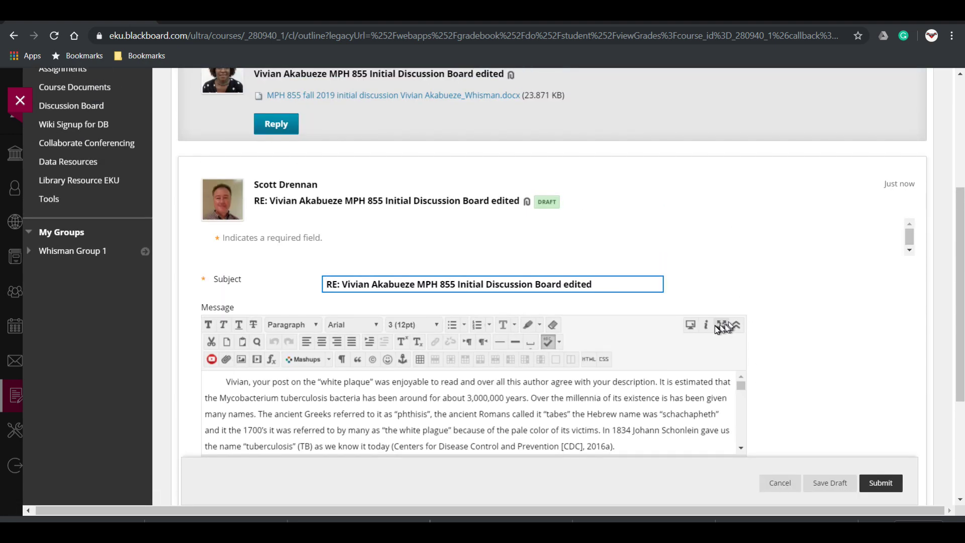
left_click(720, 326)
scroll(865, 229, "down", 1)
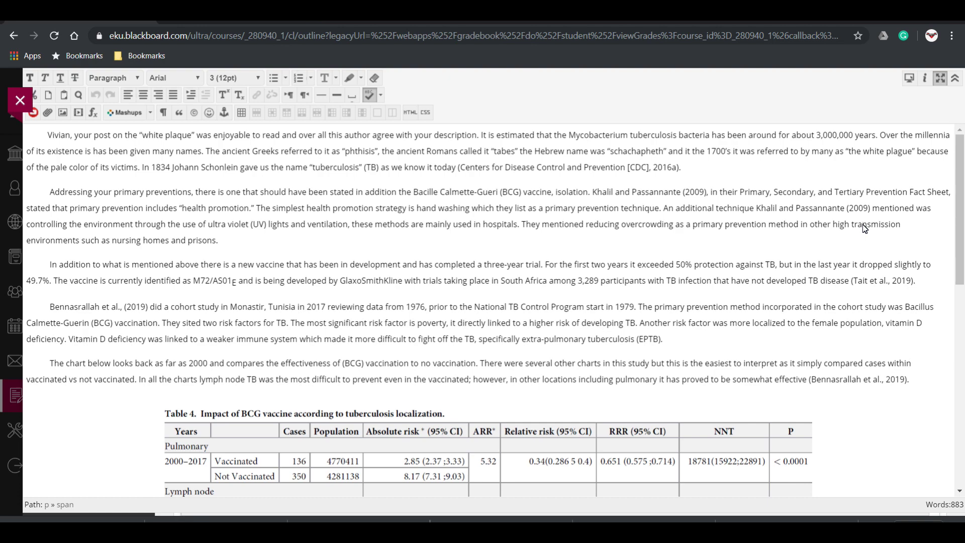
scroll(864, 227, "down", 8)
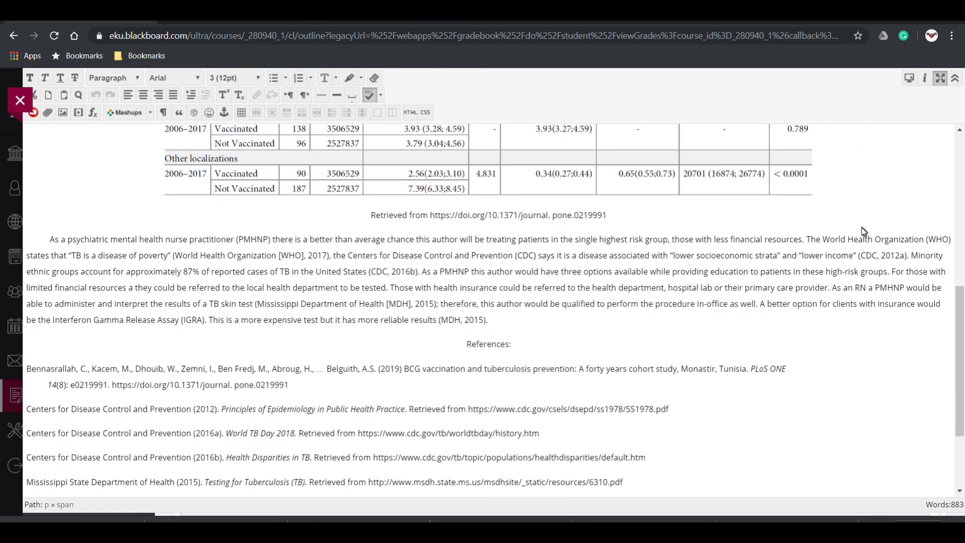
scroll(862, 231, "up", 3)
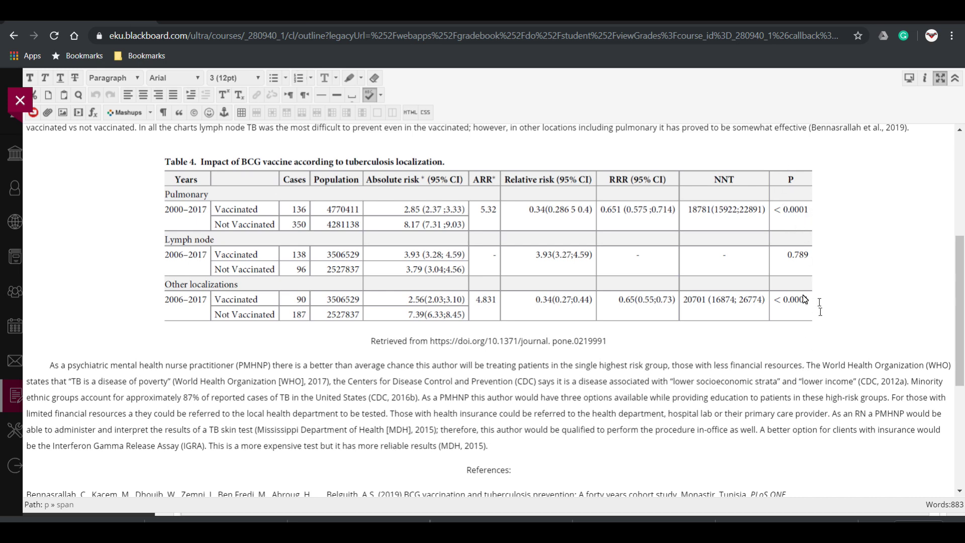
scroll(843, 336, "down", 1)
scroll(841, 334, "down", 4)
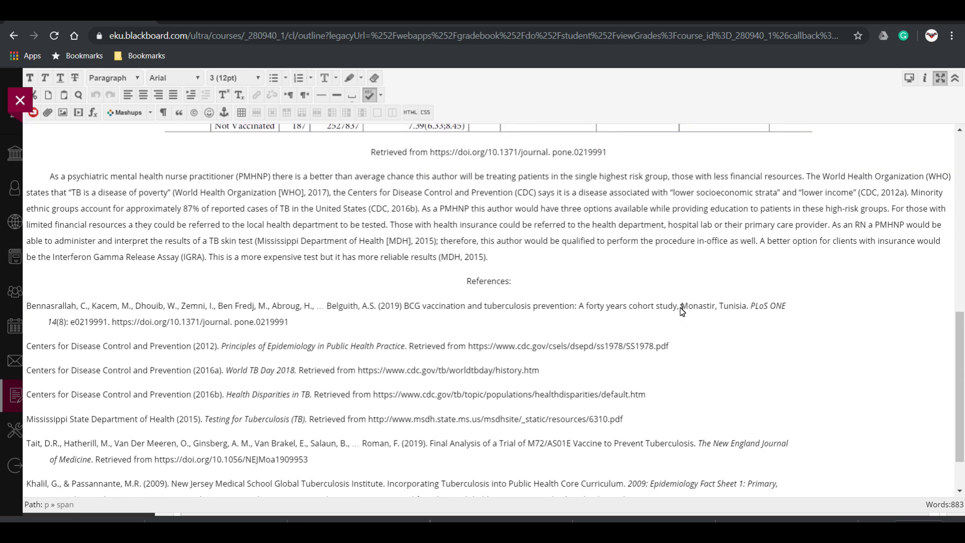
Step: Break the first reference after "cohort study," and indent the continuation line starting with "Monastir, Tunisia"
left_click(680, 306)
key("Return")
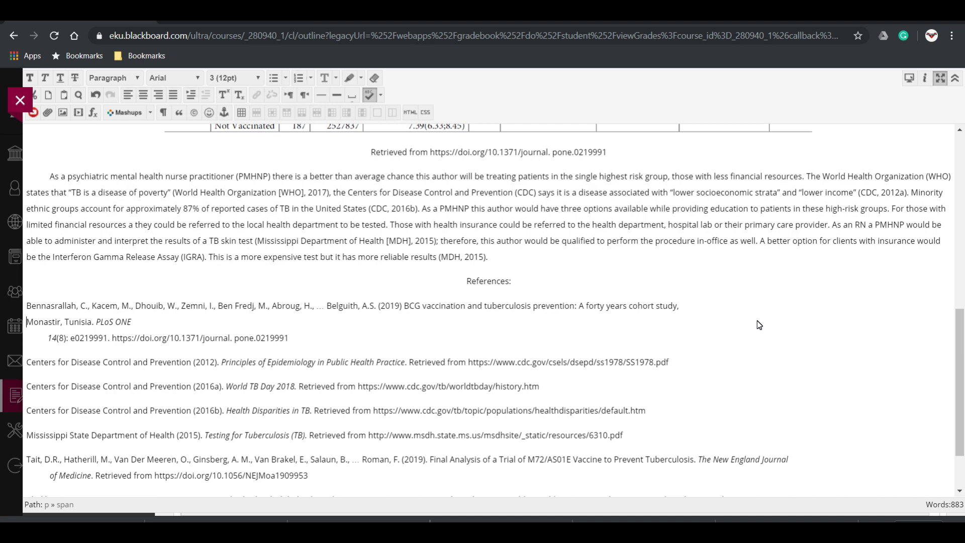
key("Tab")
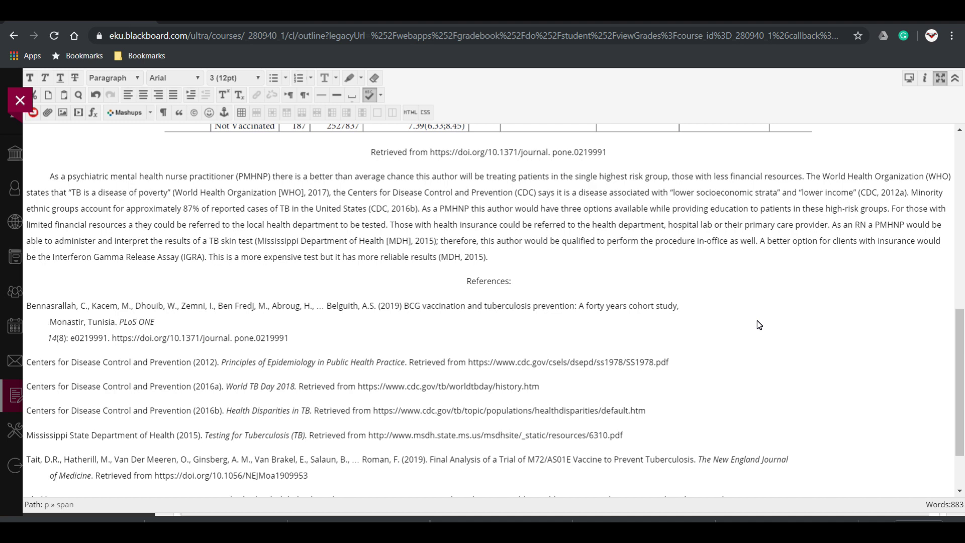
Step: Join the "14(8)" line of the first reference onto "PLoS ONE" with a single space, keeping the volume number 14
left_click(197, 326)
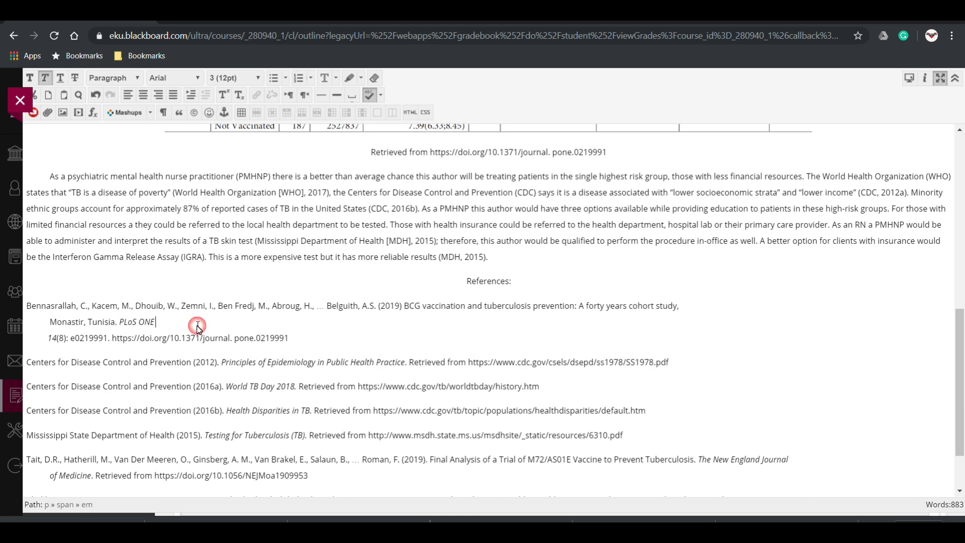
key("Delete")
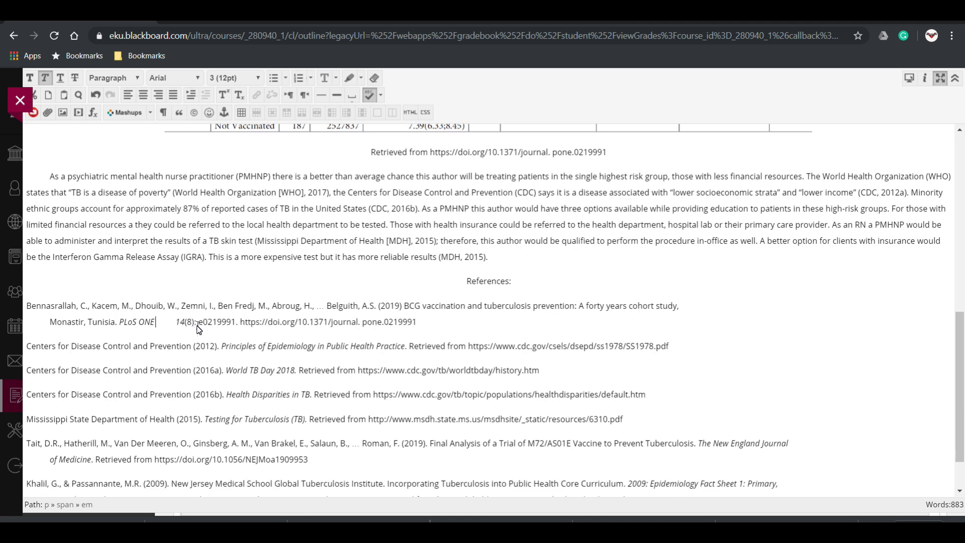
key("Delete")
key("Delete")
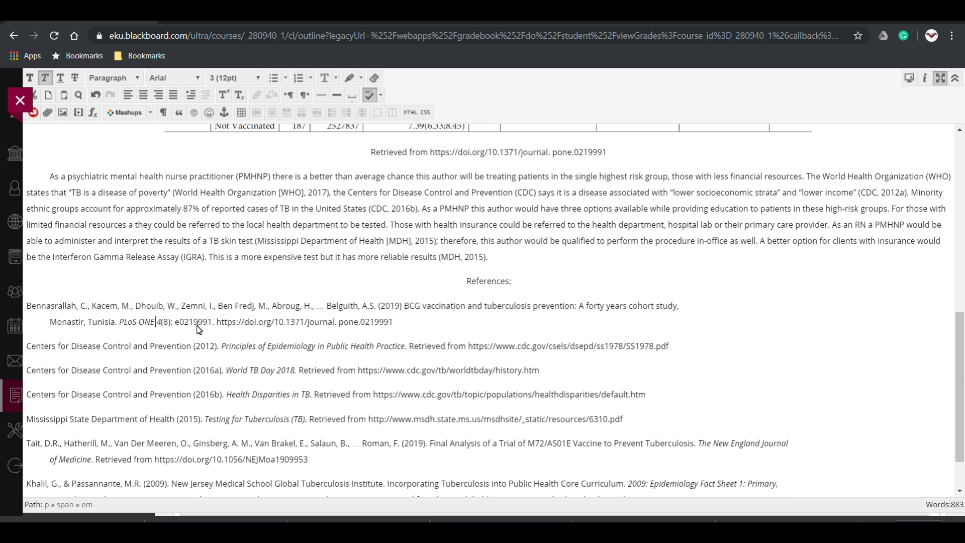
key("ctrl+z")
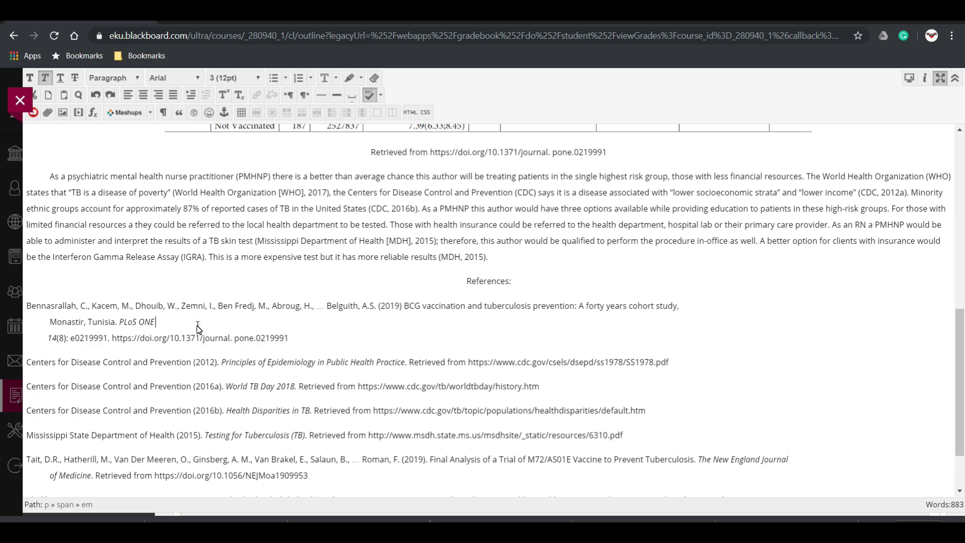
left_click(111, 94)
type("1")
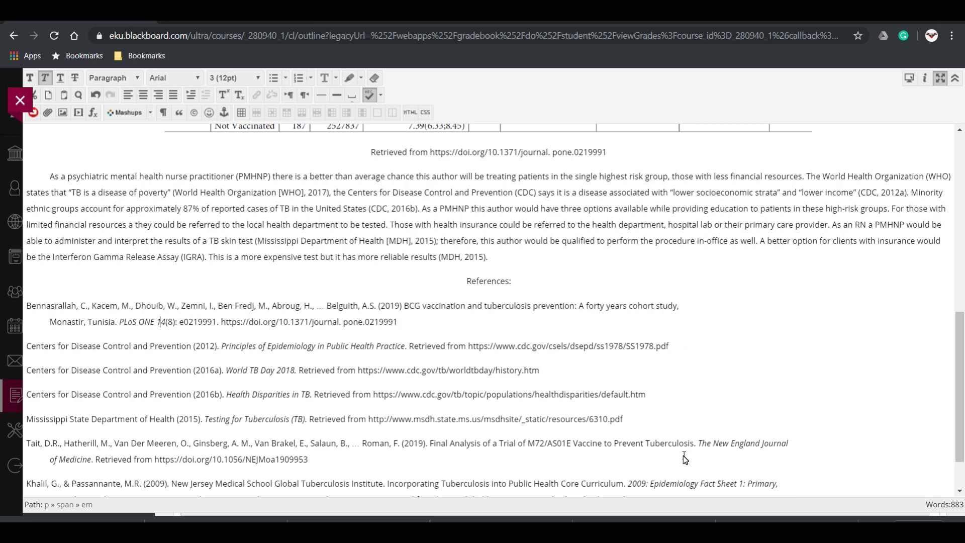
Step: Break the New England Journal of Medicine reference after "Prevent" and indent the continuation line starting with "Tuberculosis"
left_click(646, 443)
key("Return")
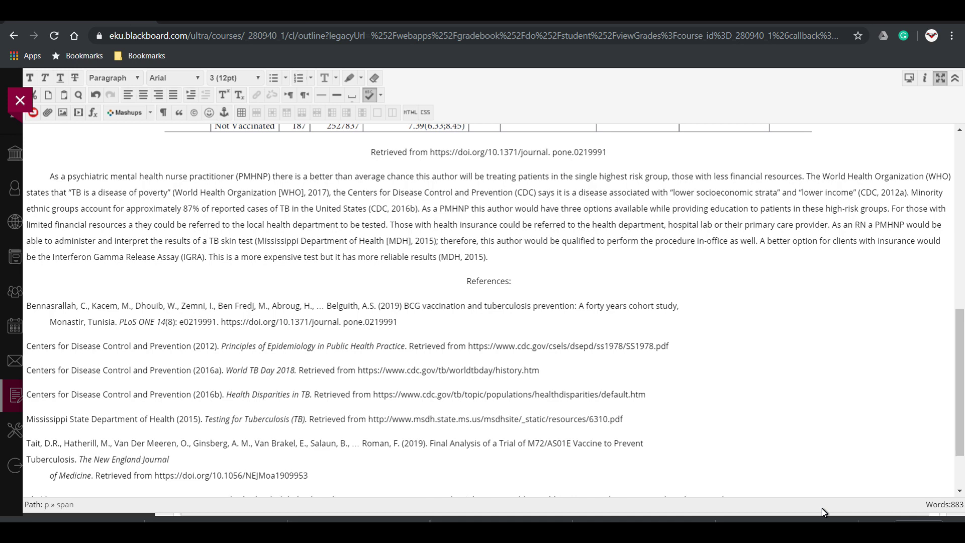
key("Tab")
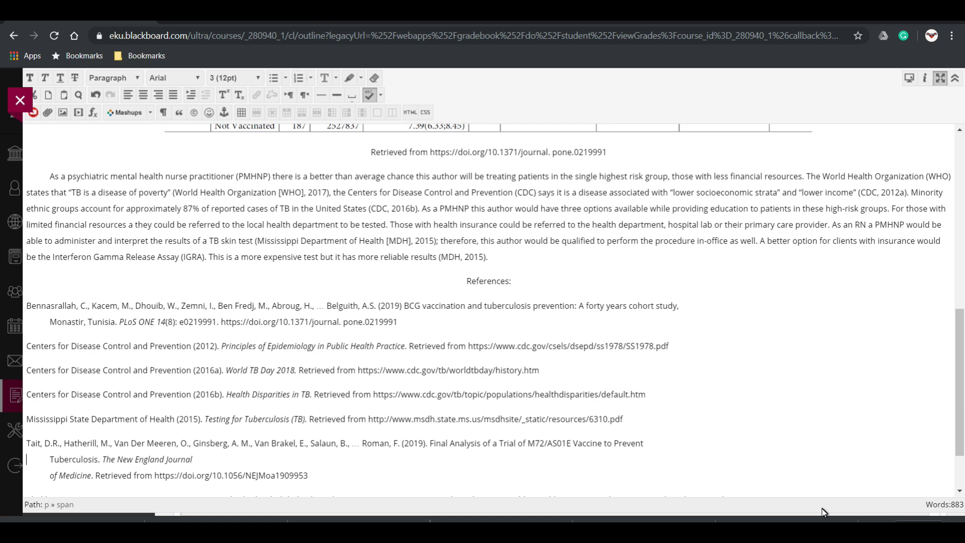
Step: Remove the line break and extra spaces between "The New England Journal" and "of Medicine" so the journal name sits on one line
left_click(211, 463)
key("Delete")
key("Delete")
key("Delete")
key("Delete")
key("Delete")
key("Delete")
key("Delete")
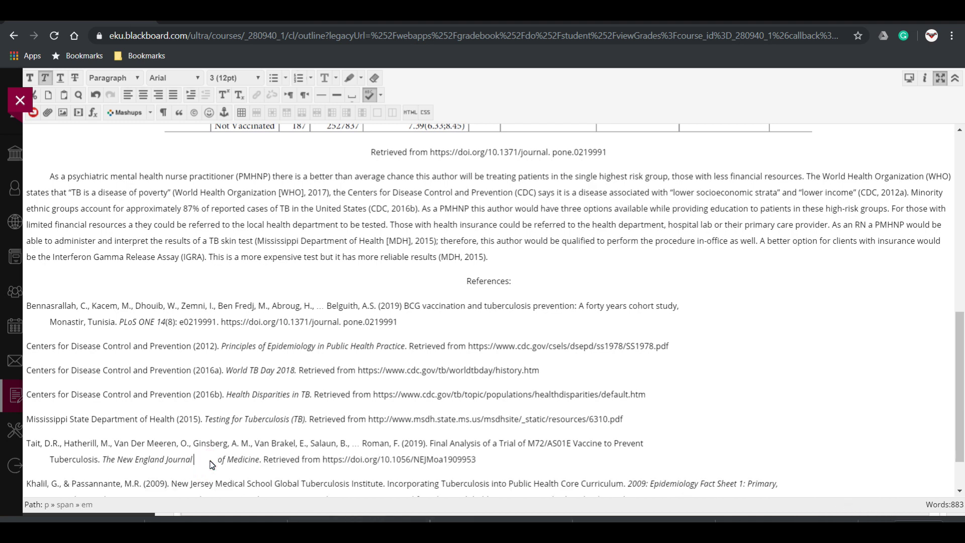
key("Delete")
key("Delete")
key("Delete")
key("Delete")
key("Delete")
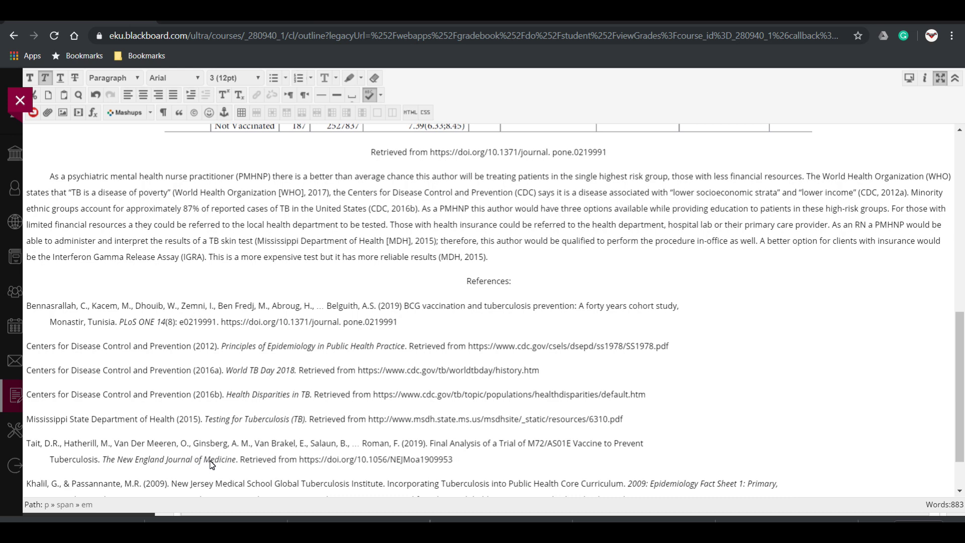
Step: Break the New Jersey Medical School reference after "2009:" and indent the continuation line starting with "Epidemiology Fact Sheet 1"
scroll(423, 467, "down", 2)
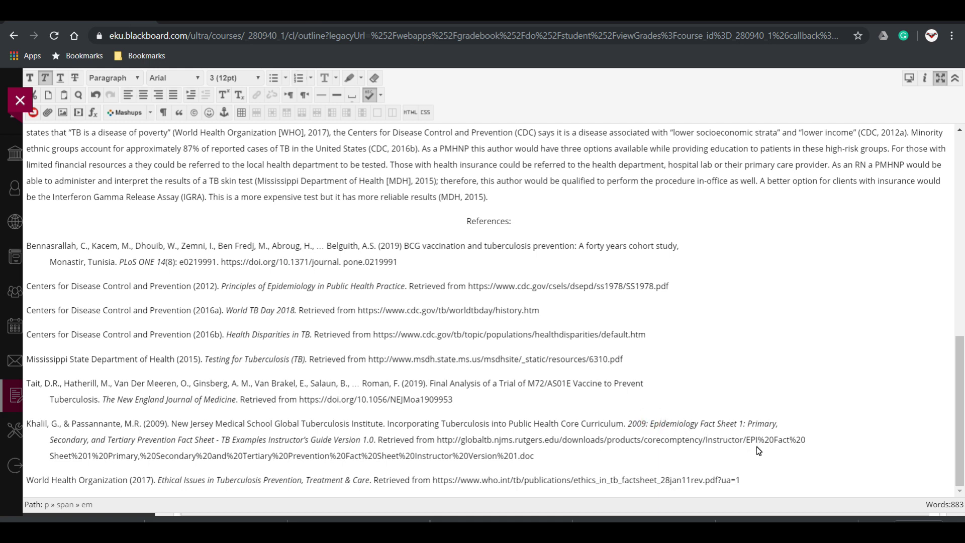
key("Return")
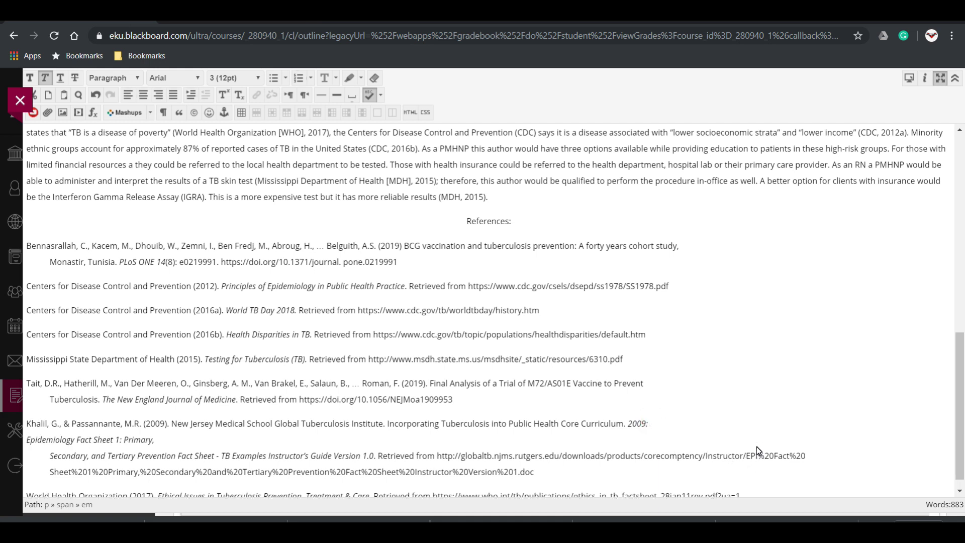
key("Tab")
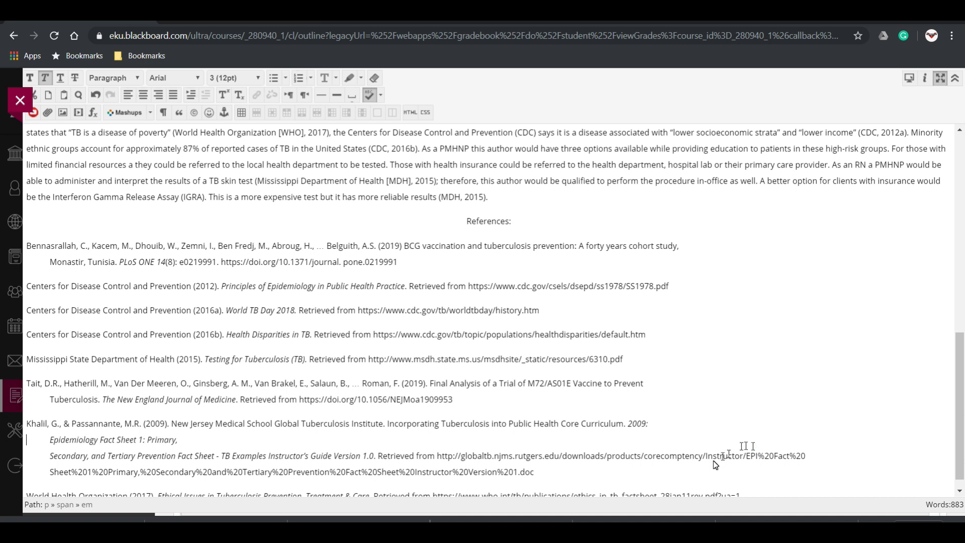
Step: Join the "Secondary, and Tertiary Prevention Fact Sheet" line onto "Primary," with a single space
left_click(219, 441)
key("Delete")
key("Delete")
key("Delete")
key("Delete")
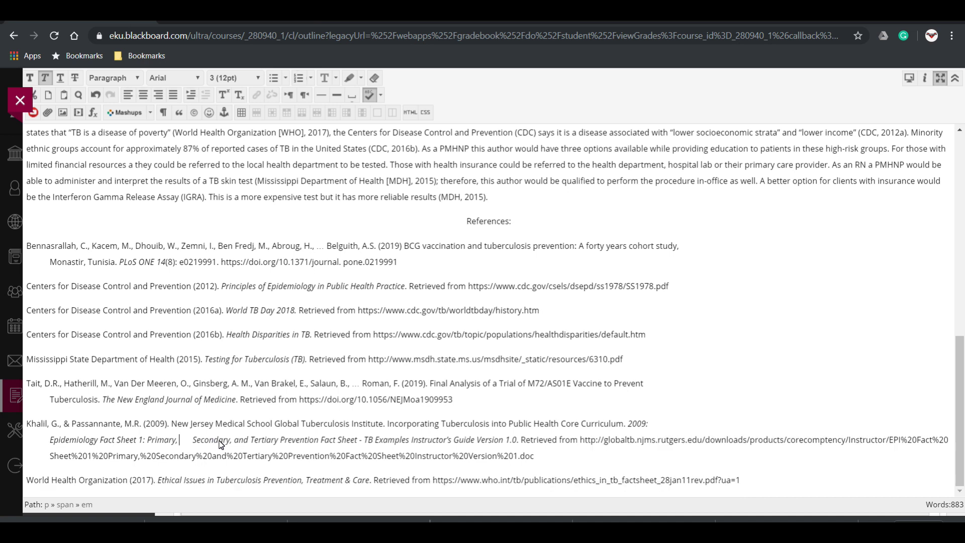
key("Delete")
key("Delete")
key("Delete")
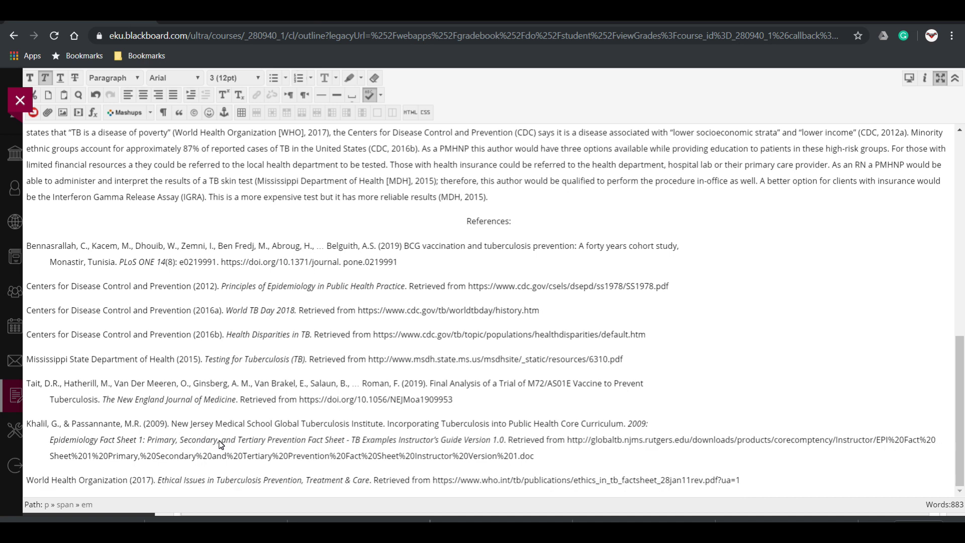
Step: Break that reference's URL after "rutgers.", indent the "edu/downloads" line, and join the "Sheet%201%20Primary" line onto its end after "Fact%20"
left_click(676, 440)
key("Return")
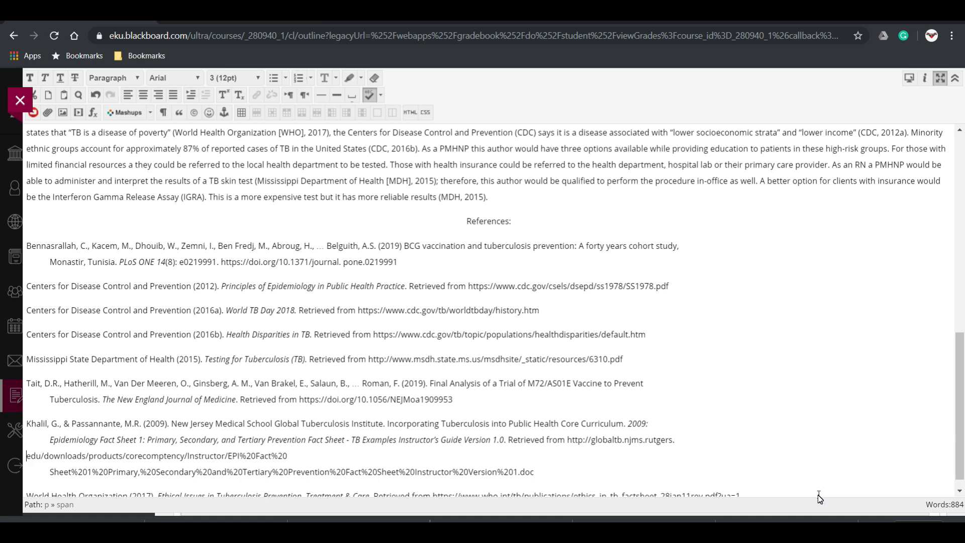
key("Tab")
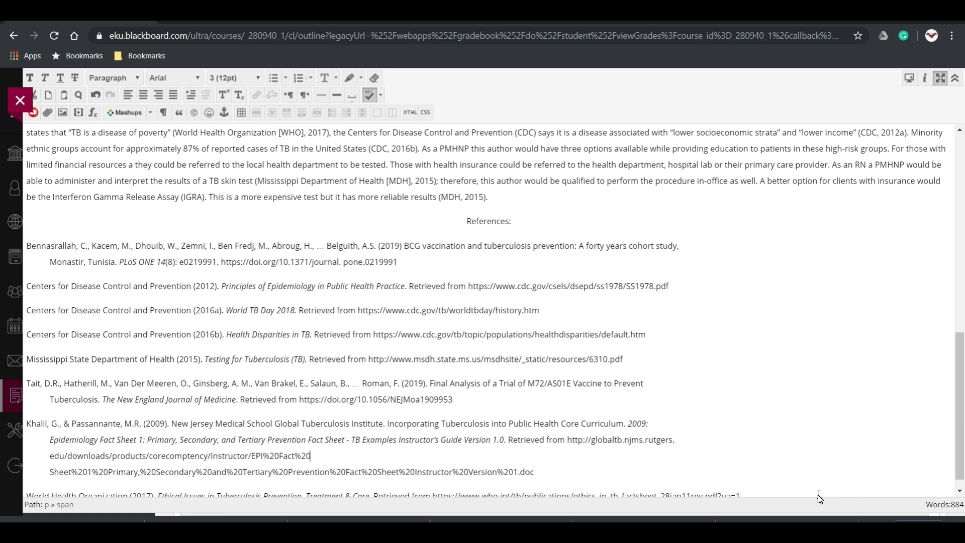
key("BackSpace")
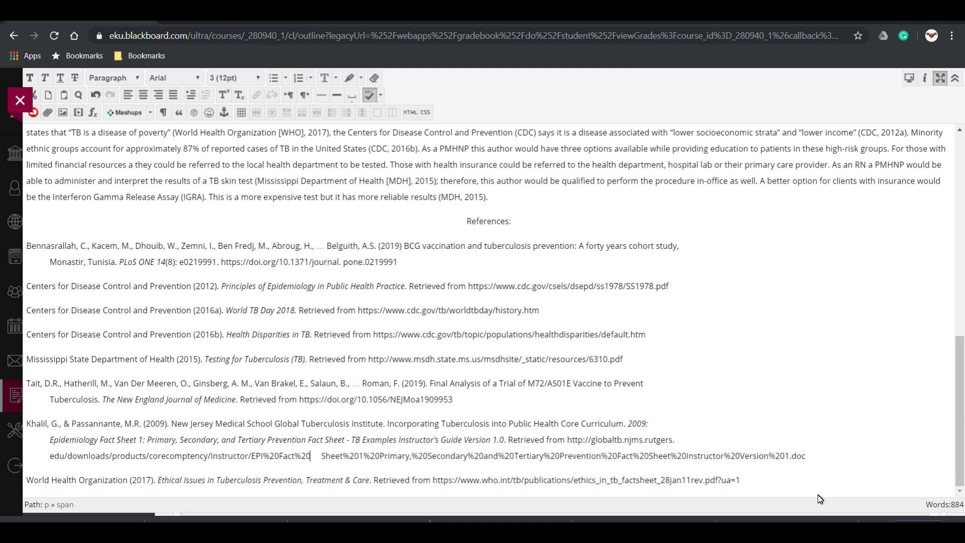
key("Delete")
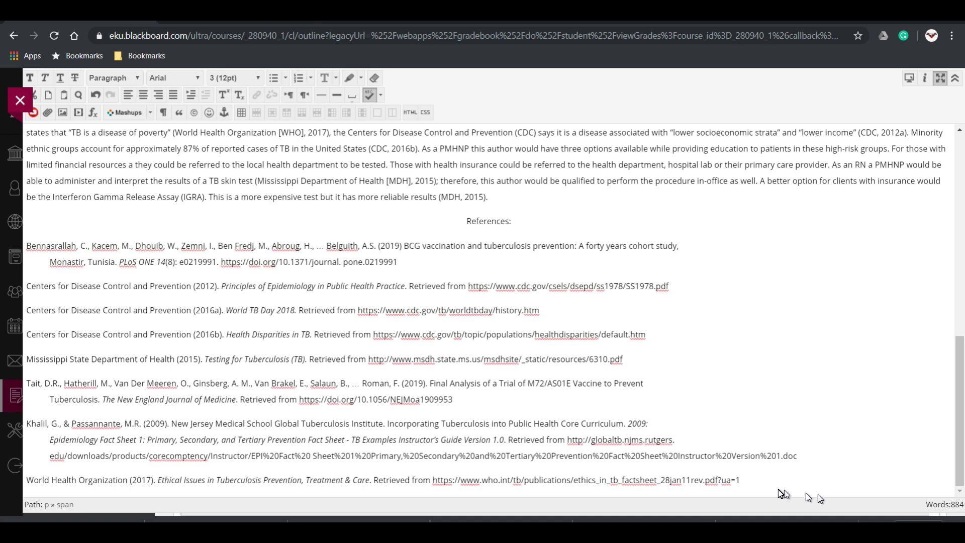
Step: Break the URL after "Fact%20Sheet%20" and indent the continuation line "Instructor%20Version%201.doc"
left_click(677, 456)
key("shift+Return")
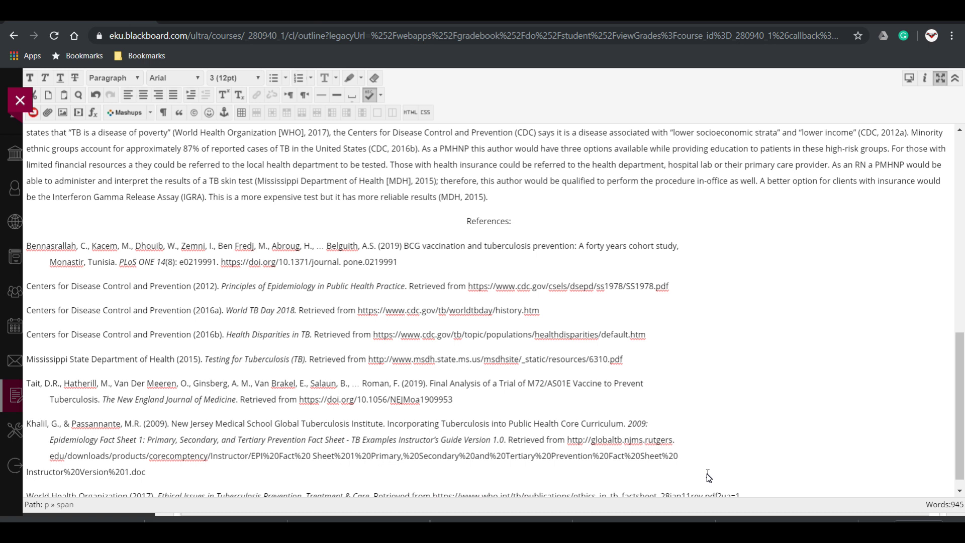
key("Tab")
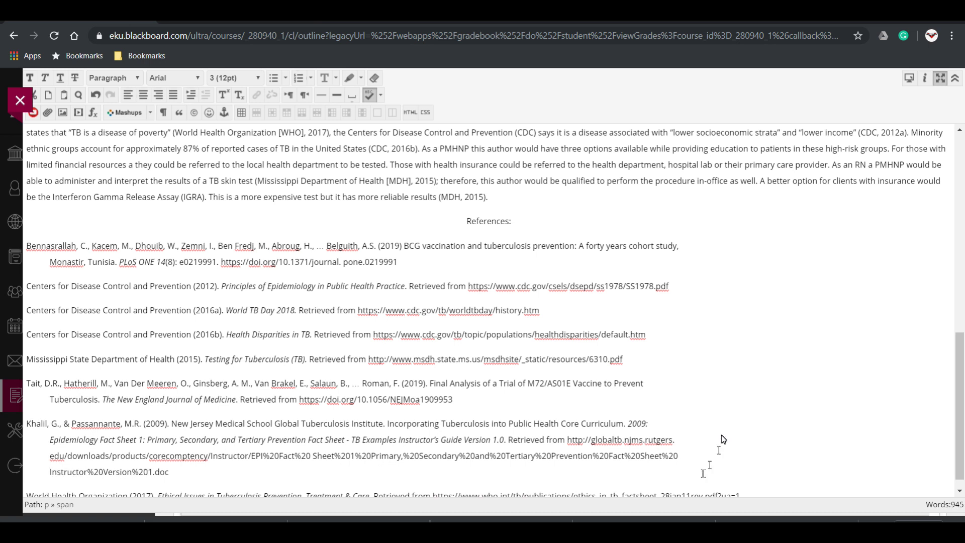
Step: Break the World Health Organization reference's URL after "factsheet_28" and indent the continuation line "jan11rev.pdf?ua=1"
scroll(635, 400, "down", 1)
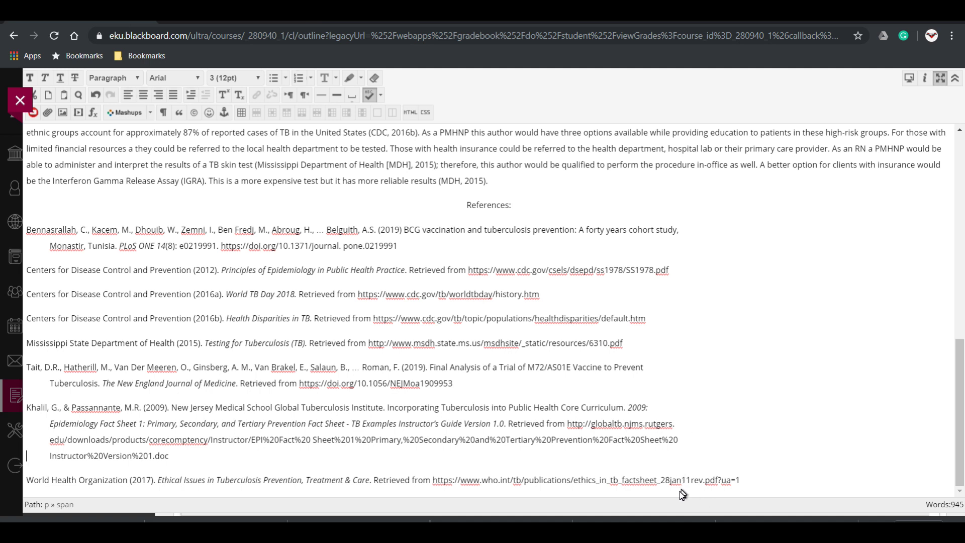
left_click(669, 479)
key("shift+Return")
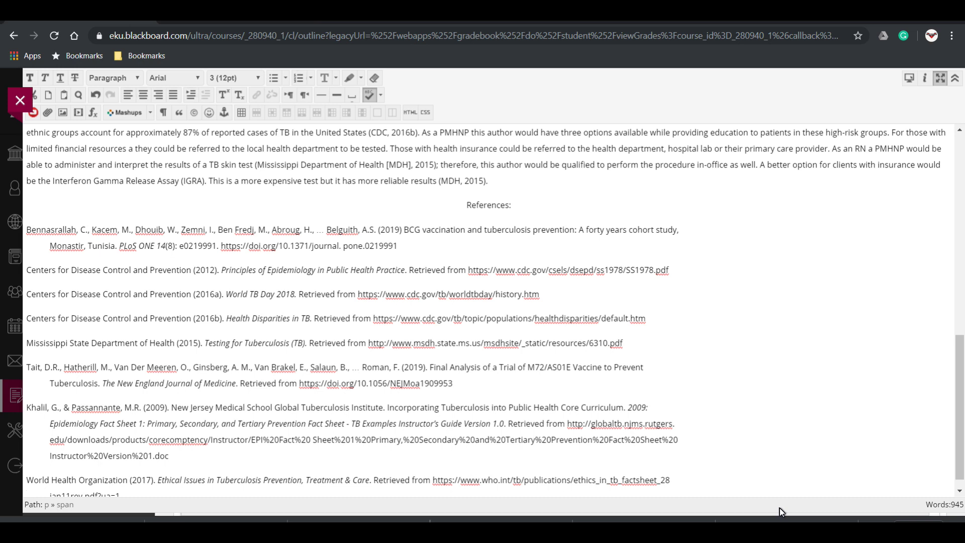
scroll(759, 409, "down", 1)
scroll(760, 413, "down", 1)
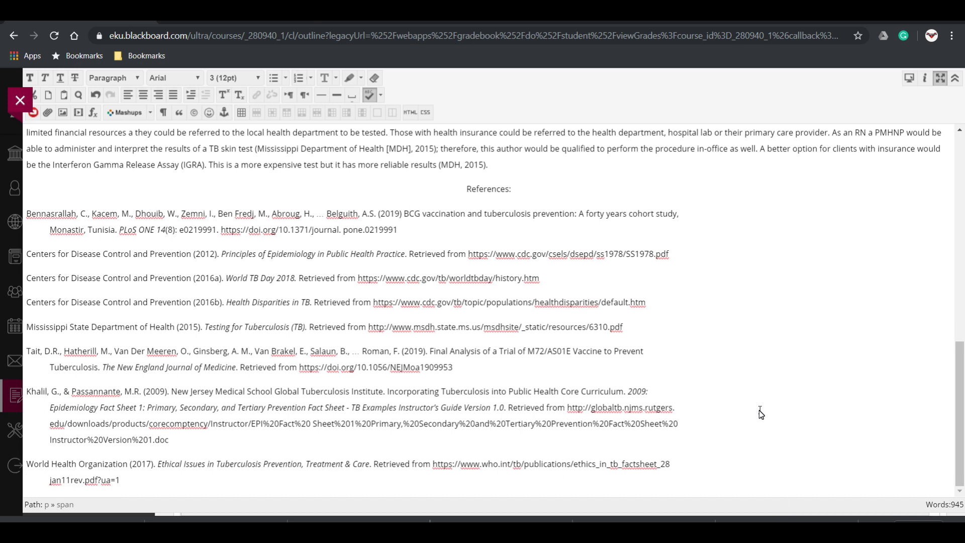
Step: Check the reply text from the references up to the first paragraph, exit full-screen editing, and save the reply as a draft
scroll(759, 411, "up", 5)
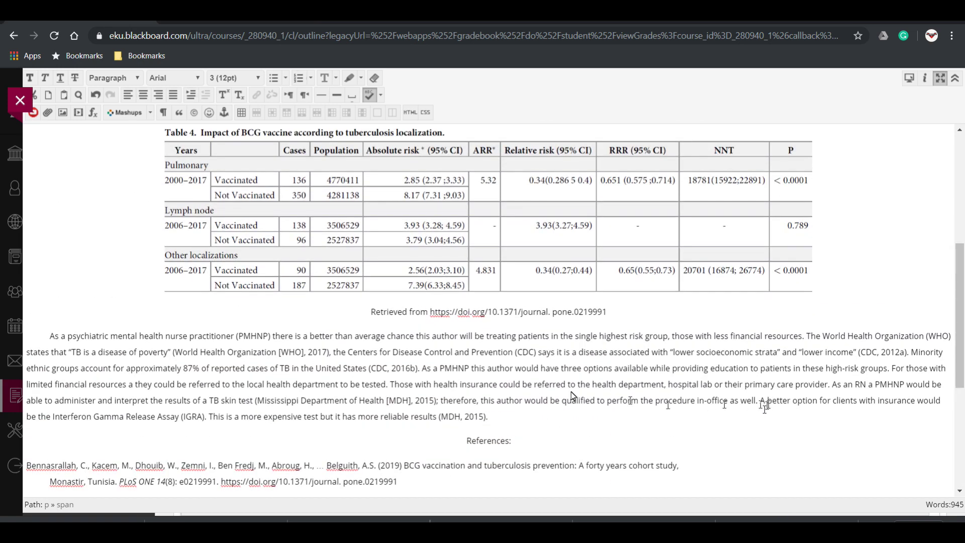
scroll(797, 397, "up", 5)
scroll(782, 352, "up", 2)
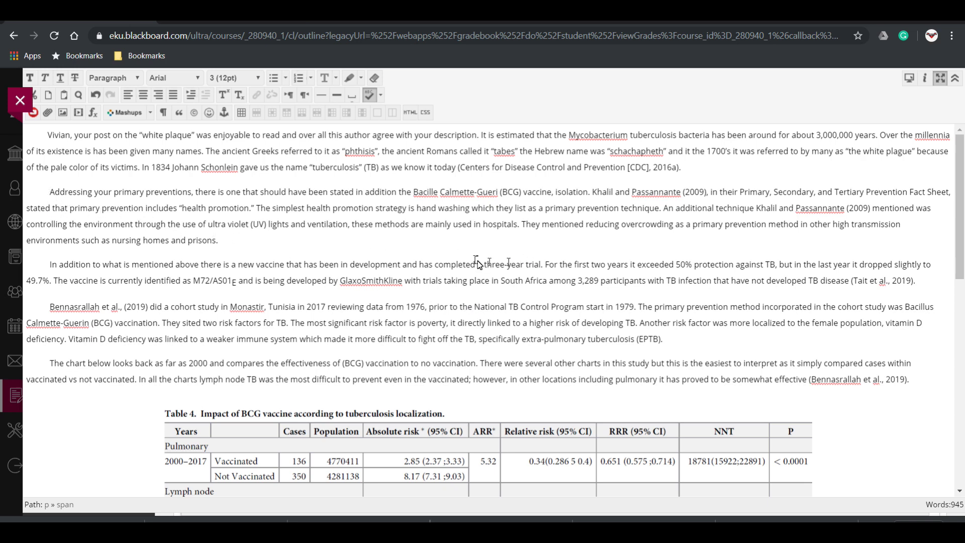
scroll(808, 259, "down", 4)
scroll(830, 211, "up", 4)
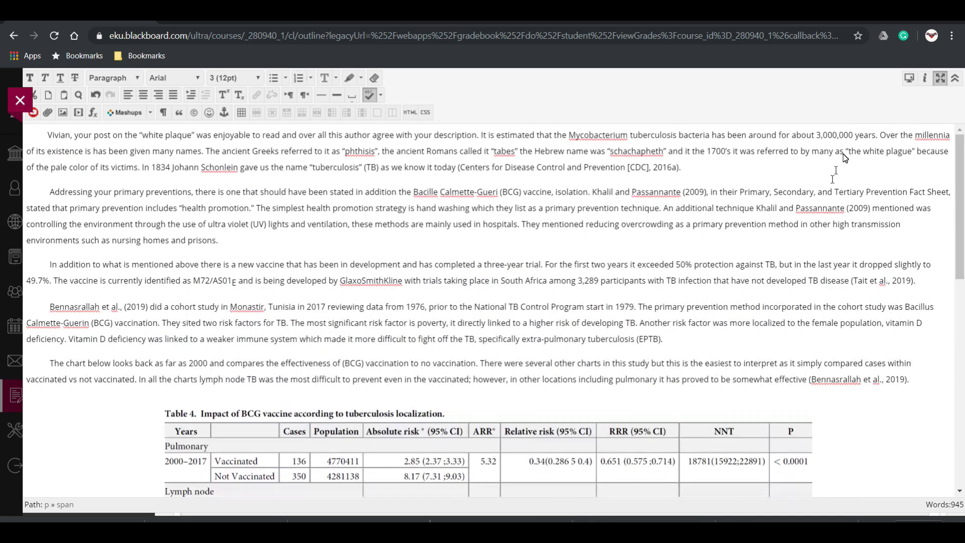
left_click(939, 79)
left_click(820, 487)
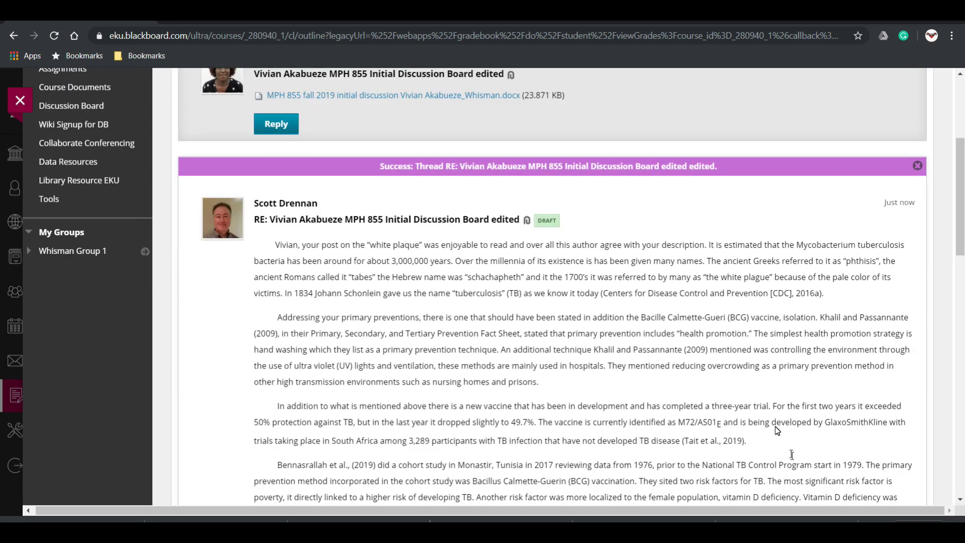
Step: Review the saved draft's paragraph indents, Table 4 placement, and the italics and hanging indents of the references
left_click_drag(958, 173, 962, 388)
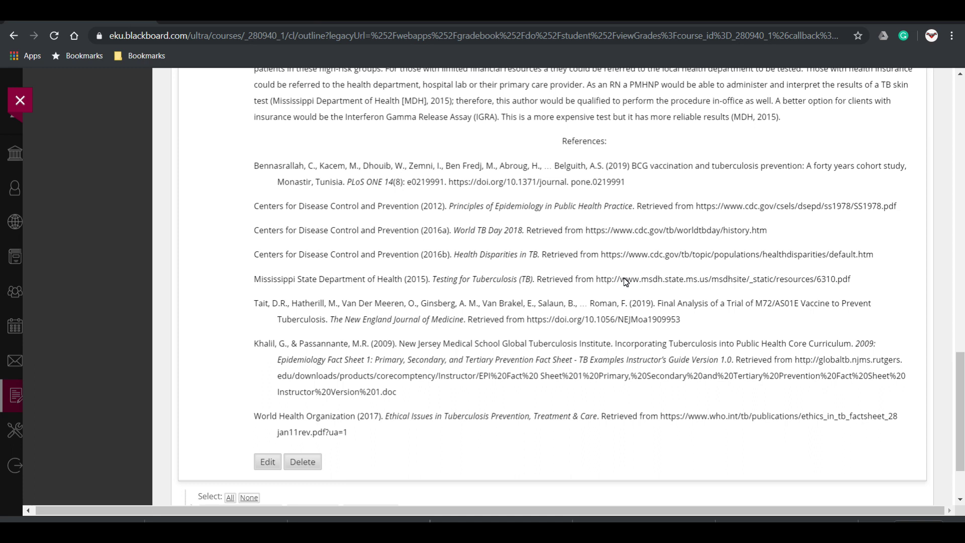
scroll(626, 281, "down", 1)
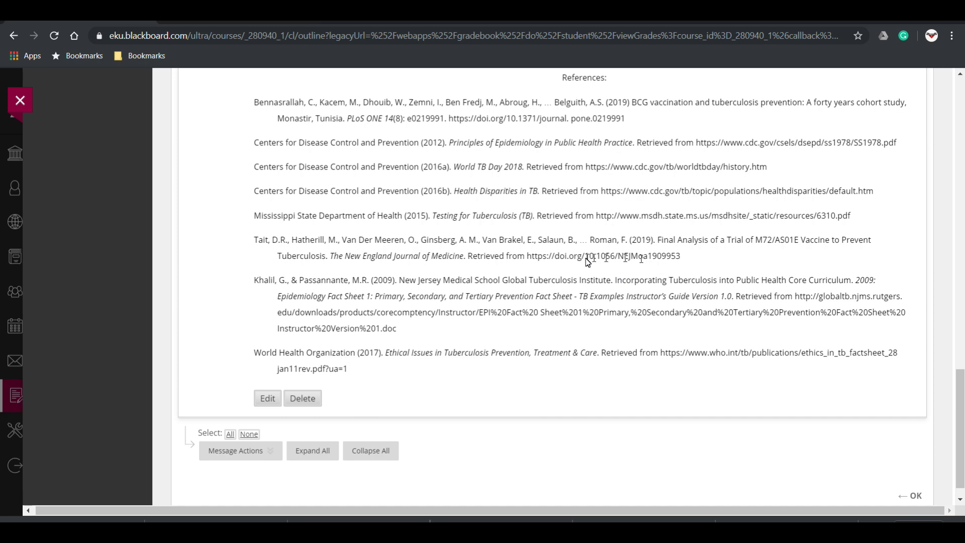
scroll(588, 261, "up", 3)
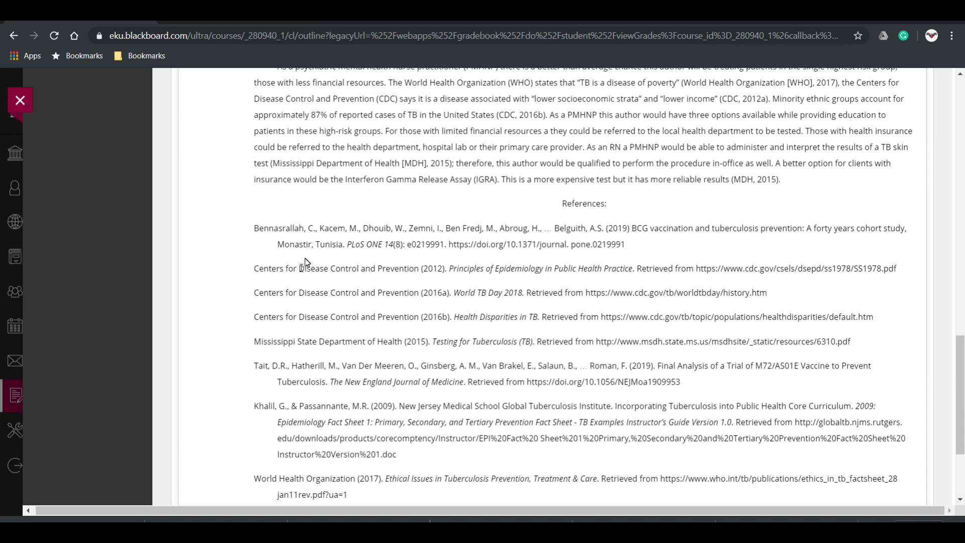
scroll(474, 448, "down", 1)
scroll(474, 448, "down", 2)
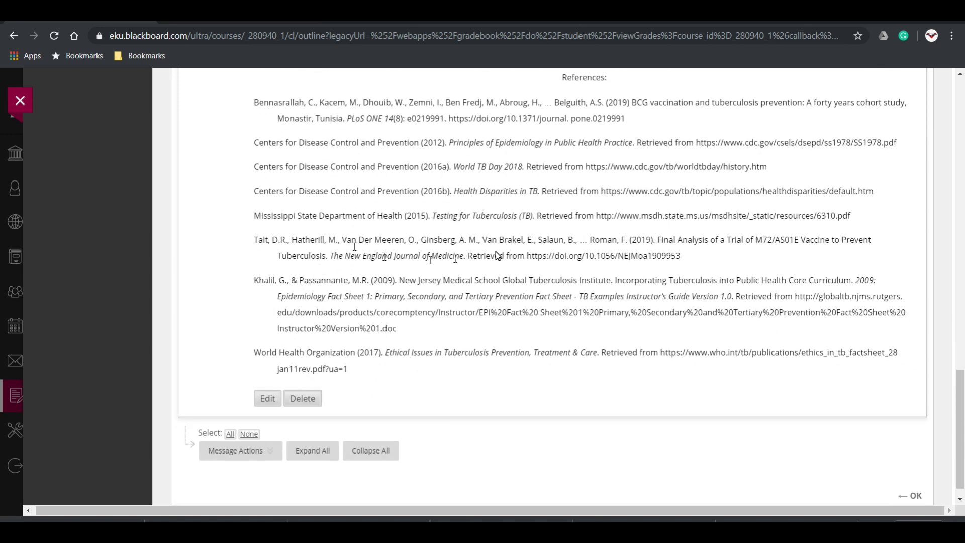
scroll(495, 247, "up", 20)
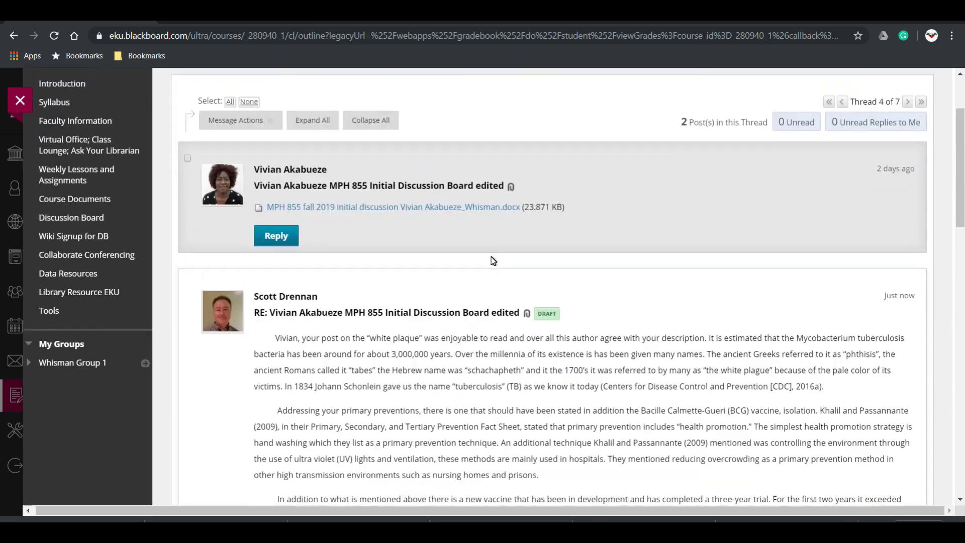
scroll(493, 260, "down", 5)
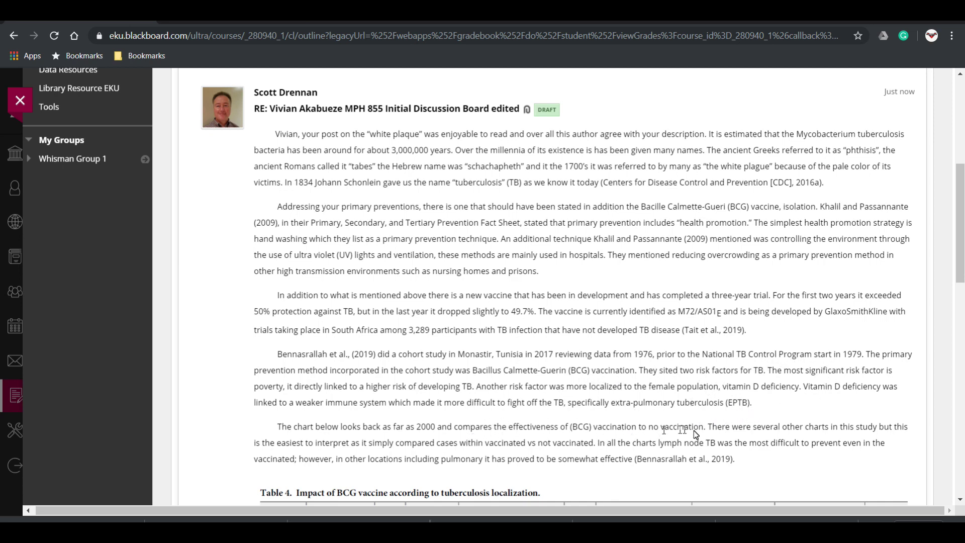
scroll(711, 422, "down", 5)
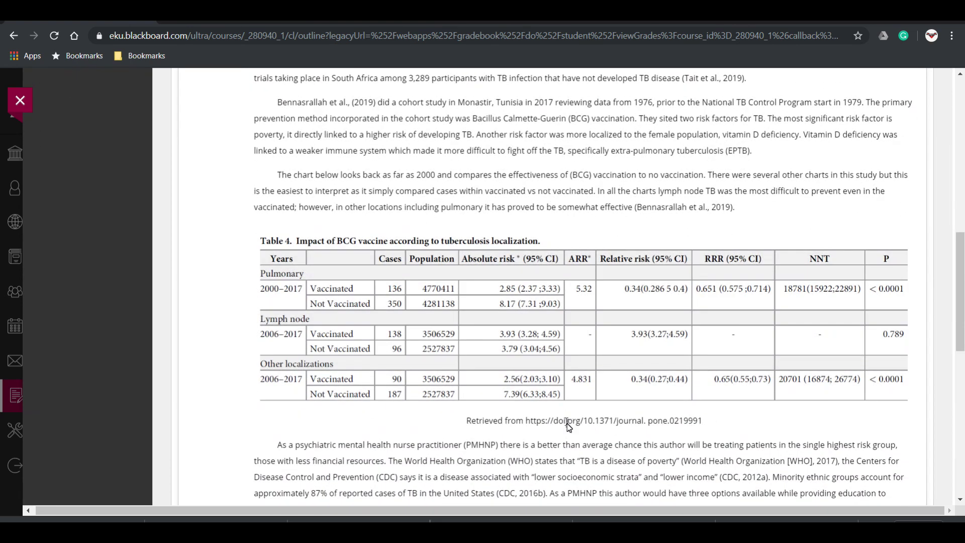
scroll(686, 442, "down", 1)
scroll(689, 442, "down", 2)
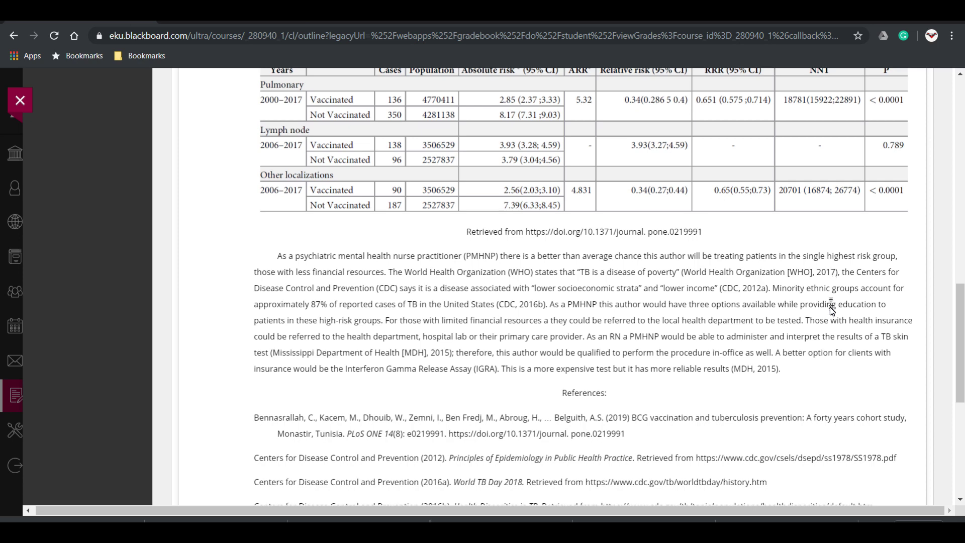
scroll(796, 372, "down", 3)
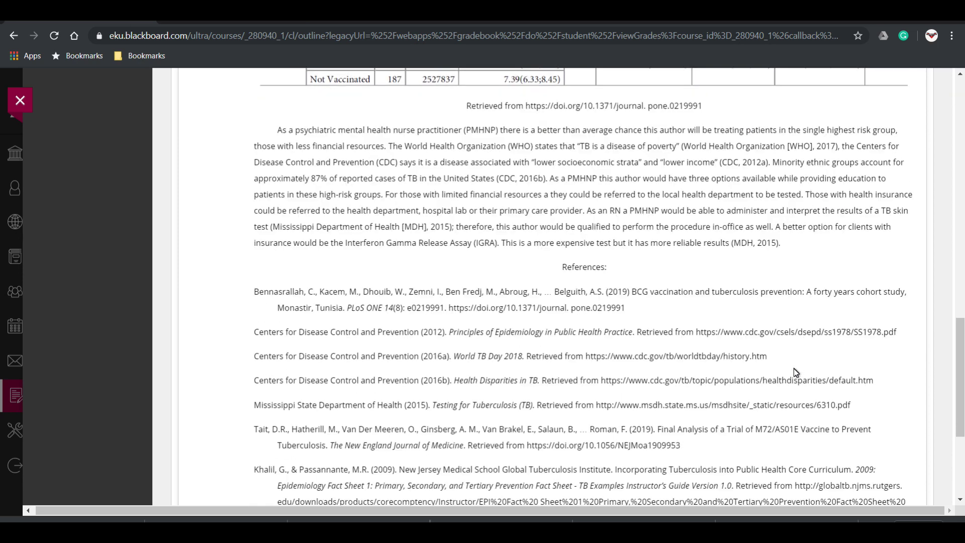
scroll(793, 368, "down", 5)
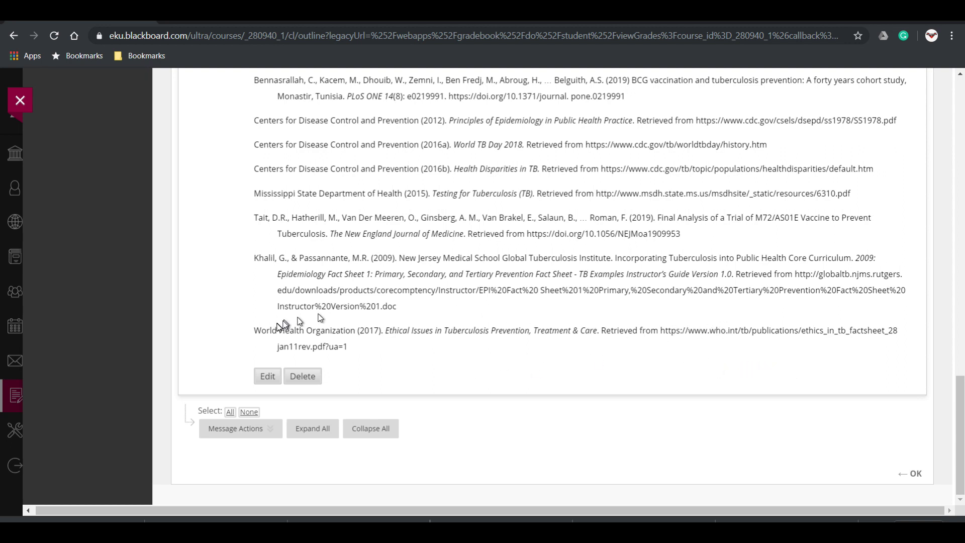
Step: Reopen the draft reply for editing and submit it to the discussion thread
left_click(260, 378)
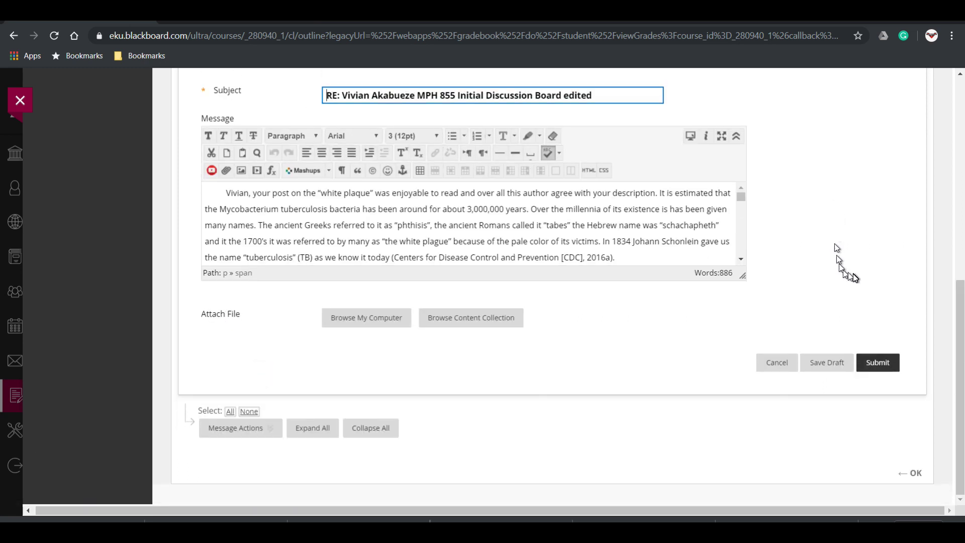
left_click(879, 363)
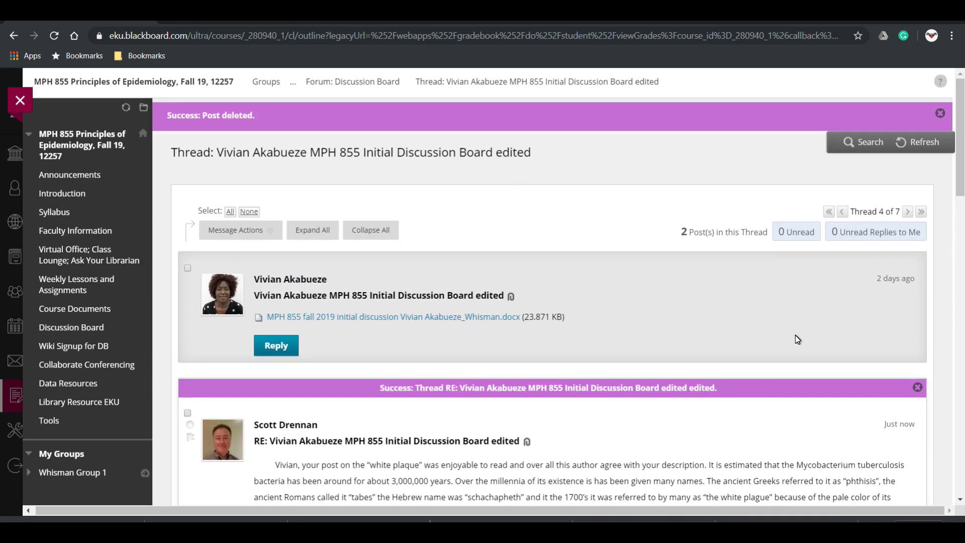
Step: Check Table 4 and the references in the posted reply, and return to the Discussion Board forum's thread list
scroll(797, 338, "down", 15)
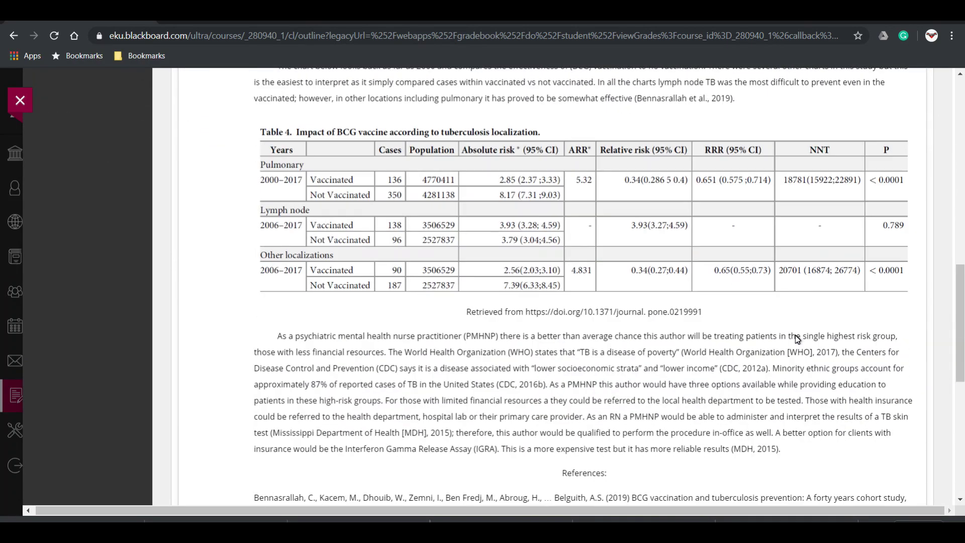
scroll(796, 337, "down", 2)
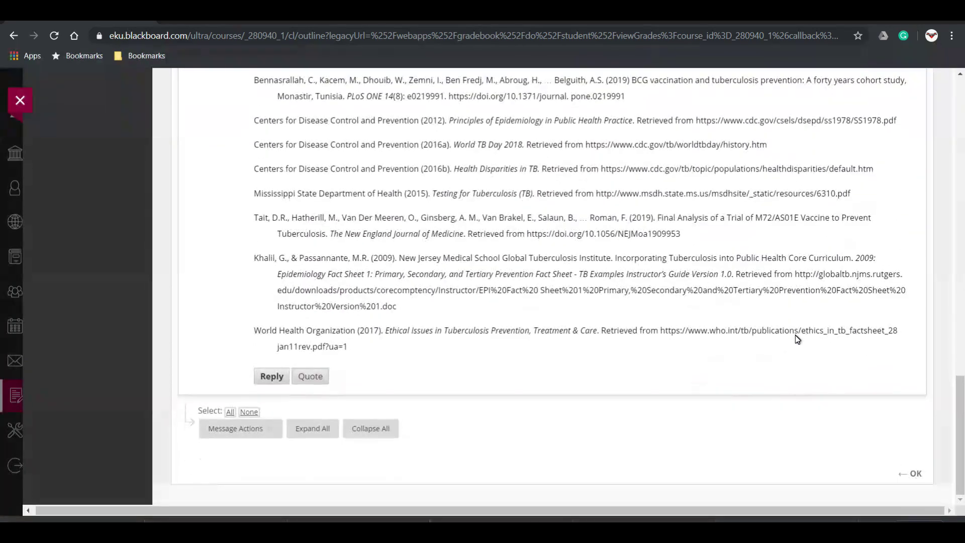
scroll(794, 336, "up", 5)
scroll(792, 335, "up", 15)
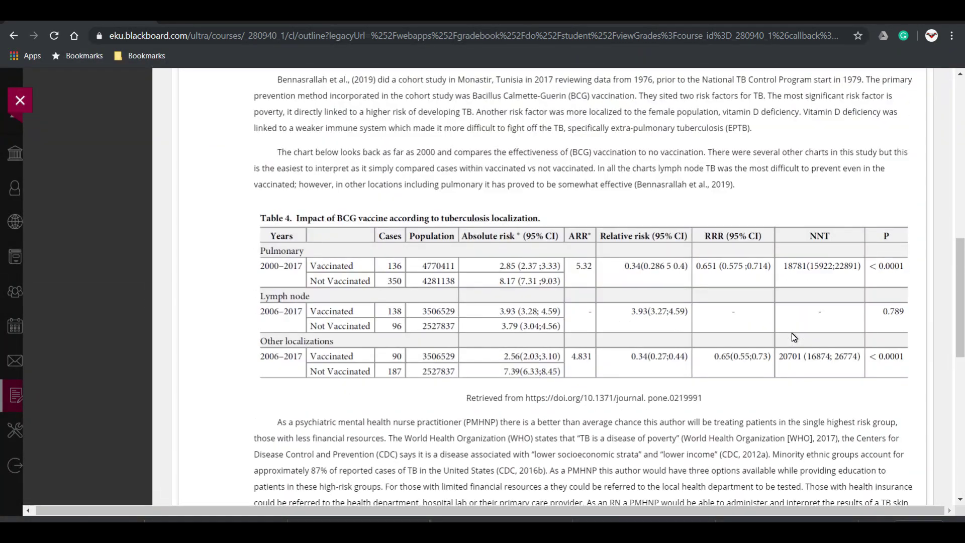
scroll(794, 336, "down", 18)
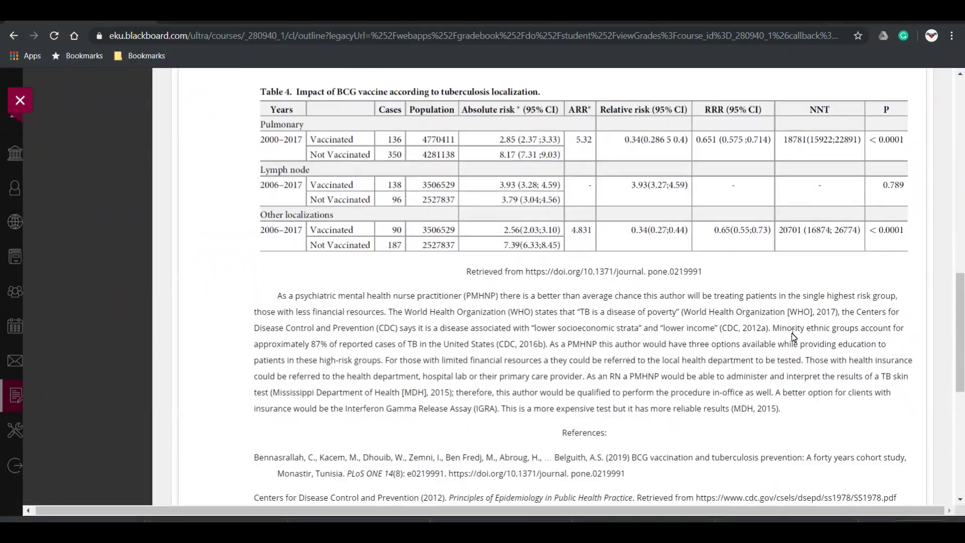
scroll(792, 333, "down", 1)
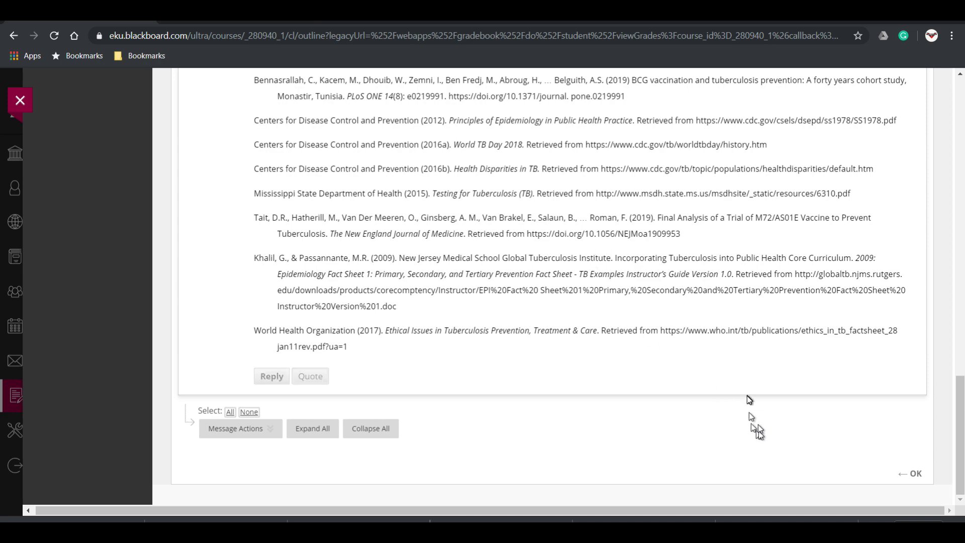
left_click(921, 474)
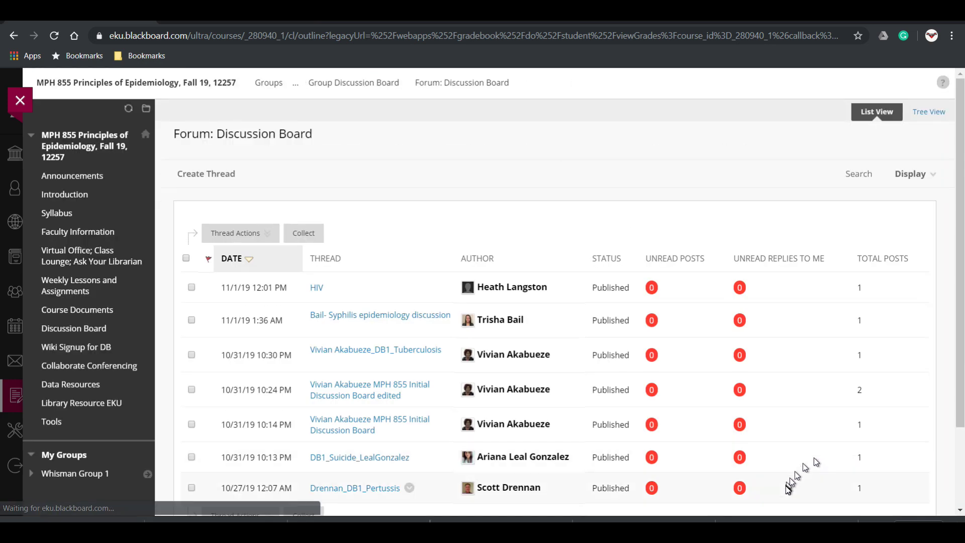